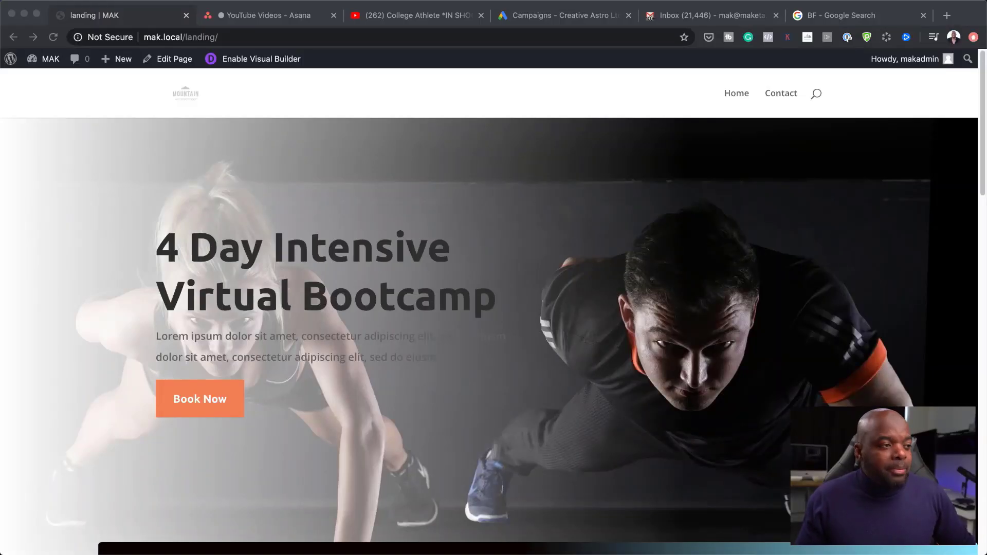
- Review the bootcamp landing page from the hero header through all sections to the footer
scroll(488, 329, down, 1)
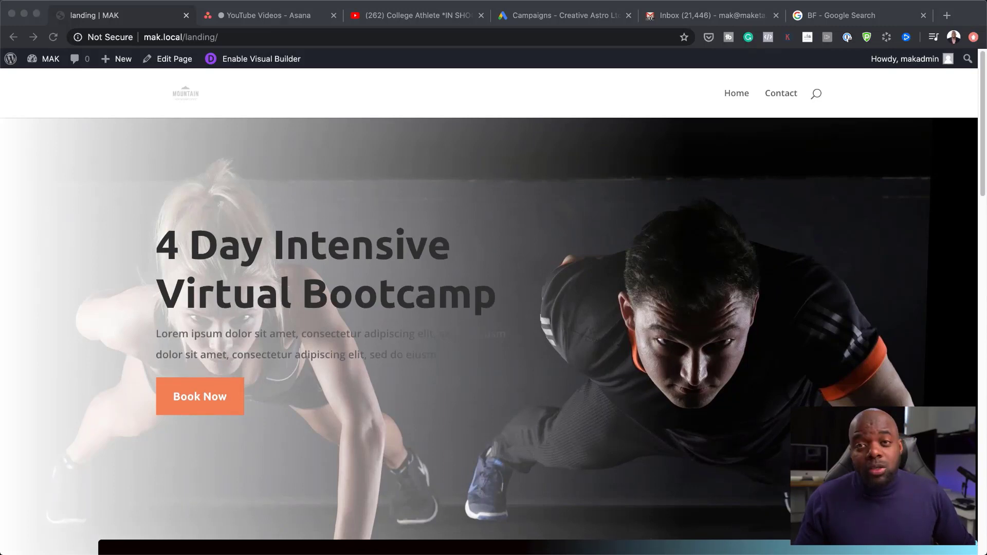
scroll(489, 329, down, 3)
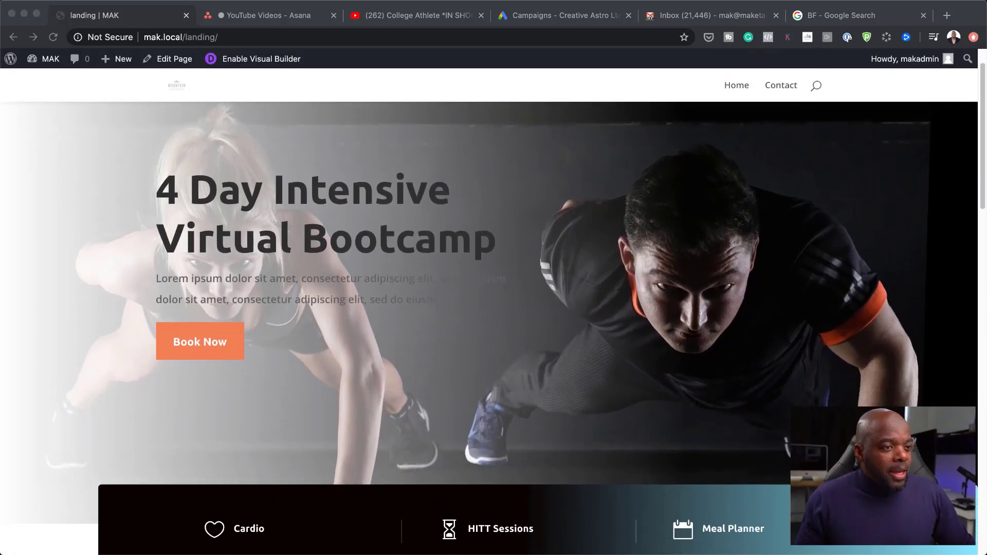
scroll(489, 329, down, 5)
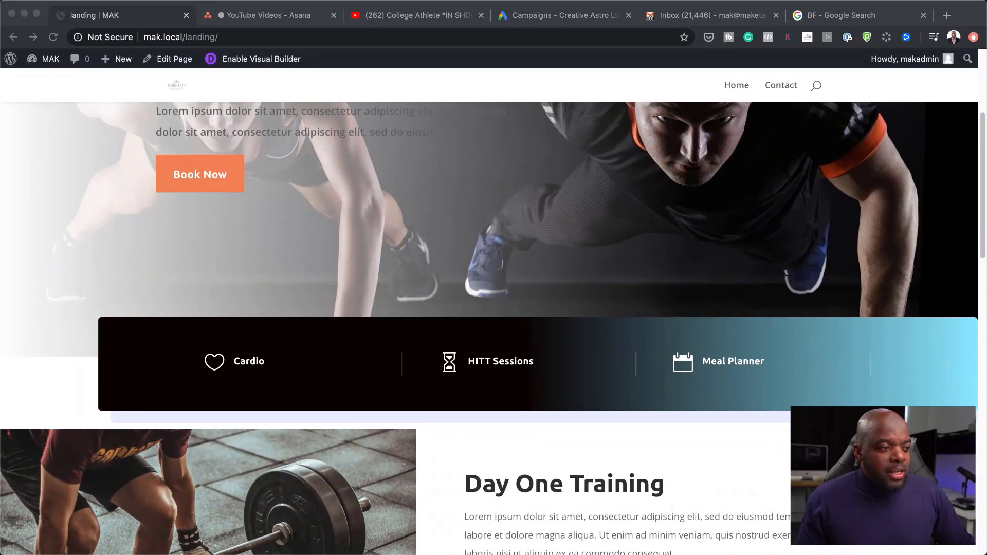
scroll(489, 329, down, 5)
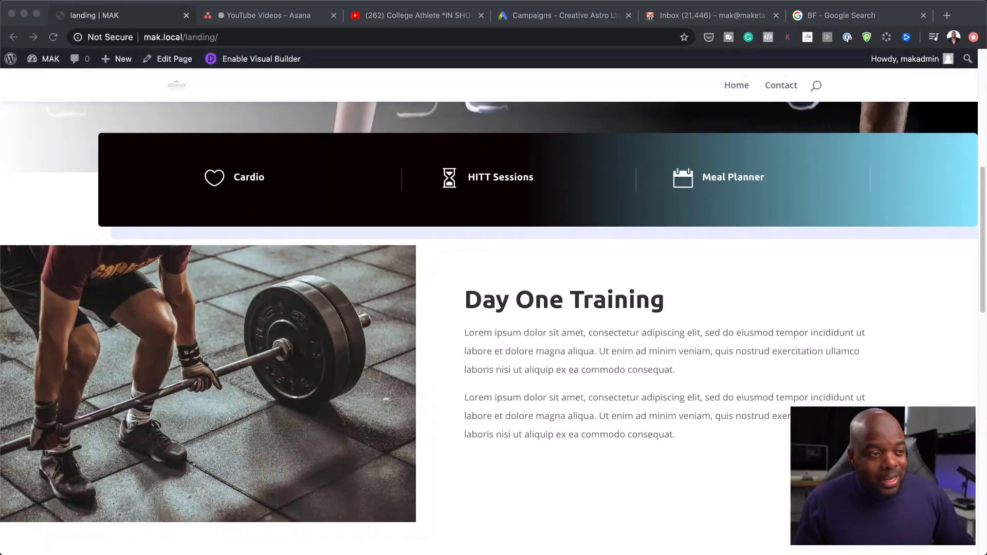
scroll(712, 326, down, 8)
scroll(488, 329, down, 3)
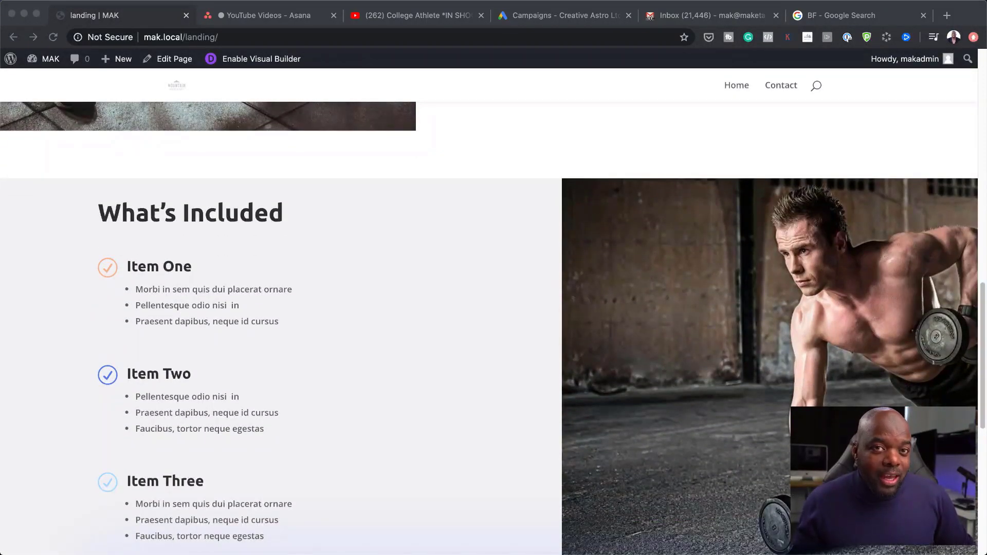
scroll(493, 329, down, 8)
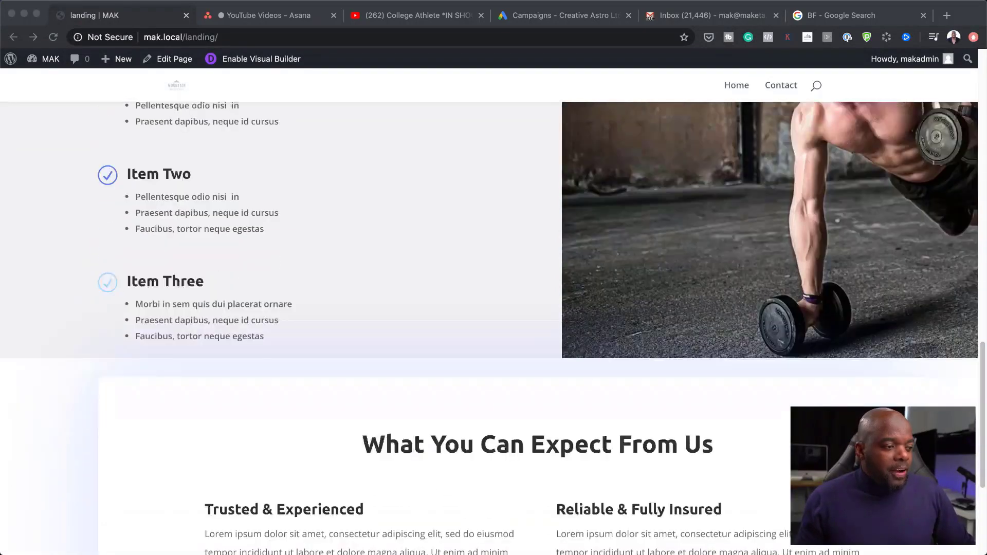
scroll(493, 329, down, 2)
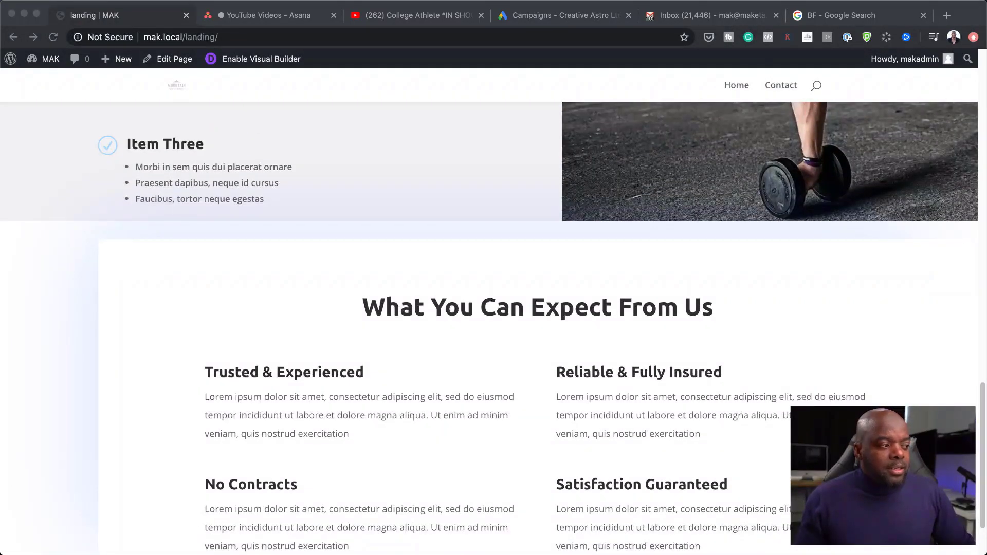
scroll(493, 329, down, 3)
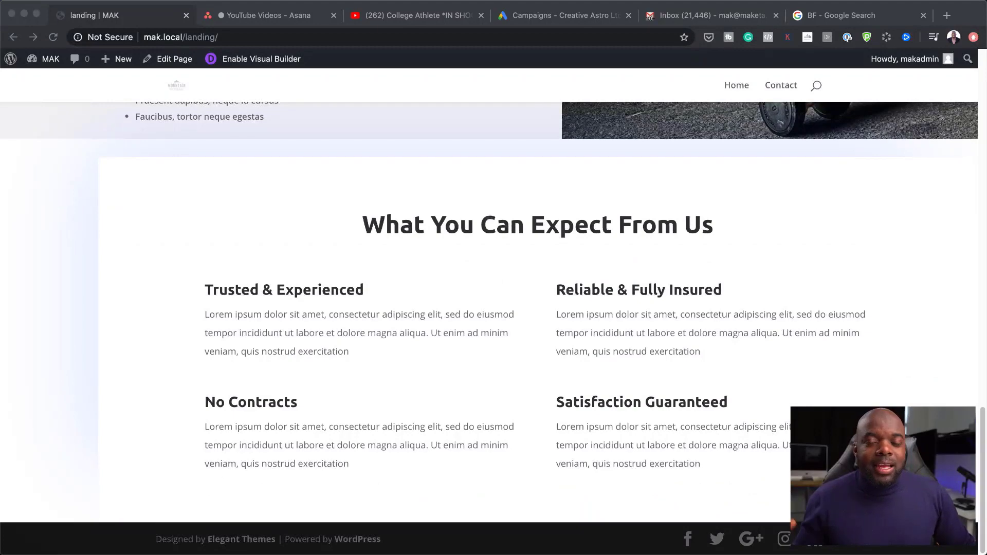
scroll(493, 329, up, 15)
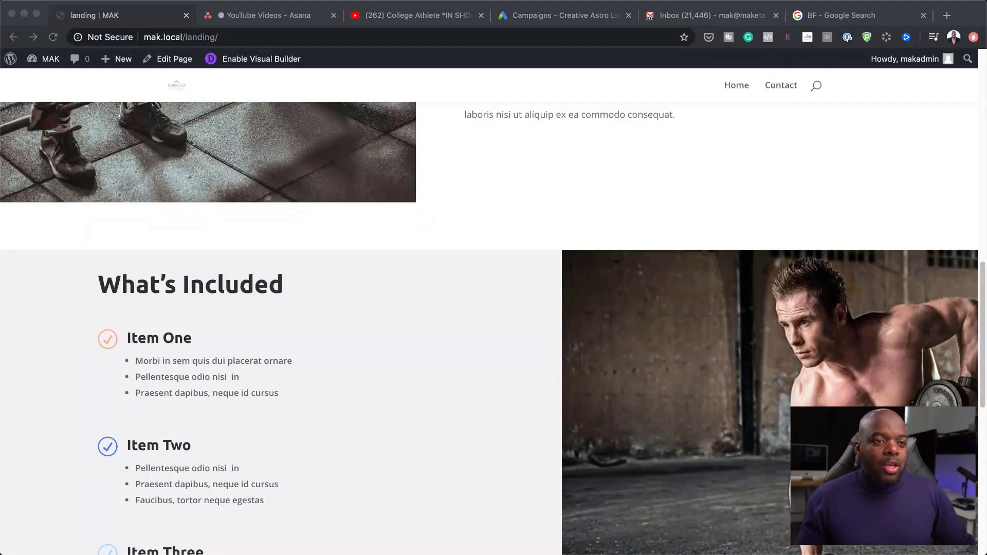
scroll(493, 329, up, 1)
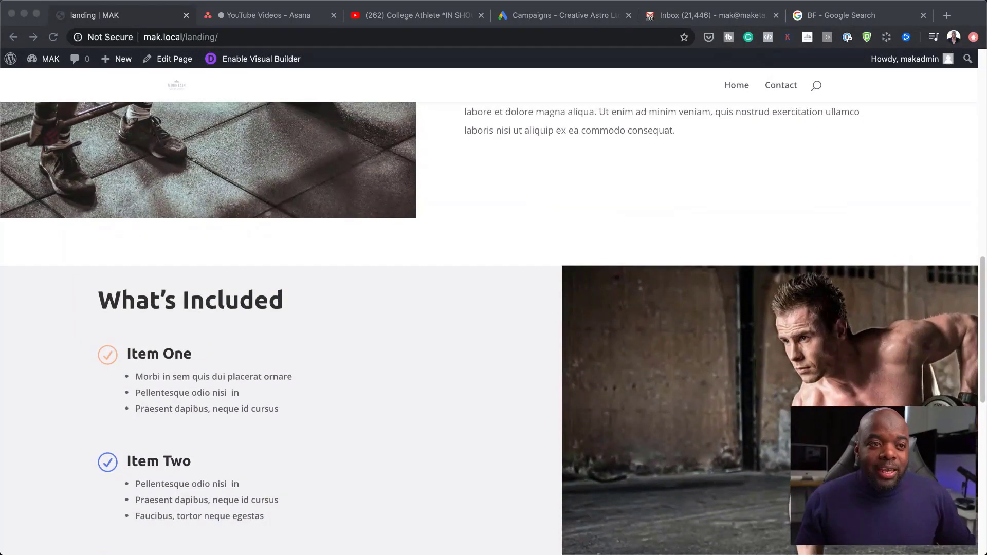
scroll(493, 329, up, 1)
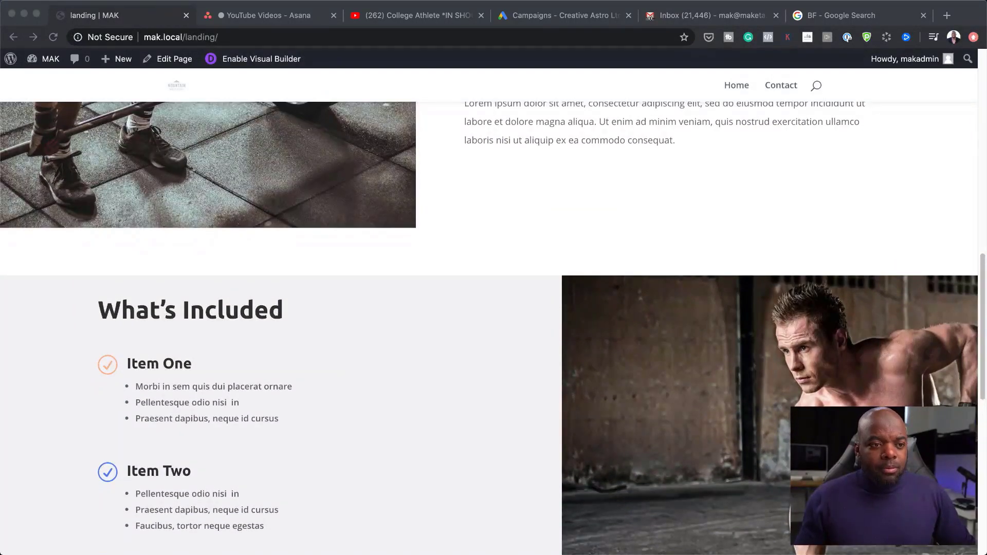
scroll(492, 329, up, 15)
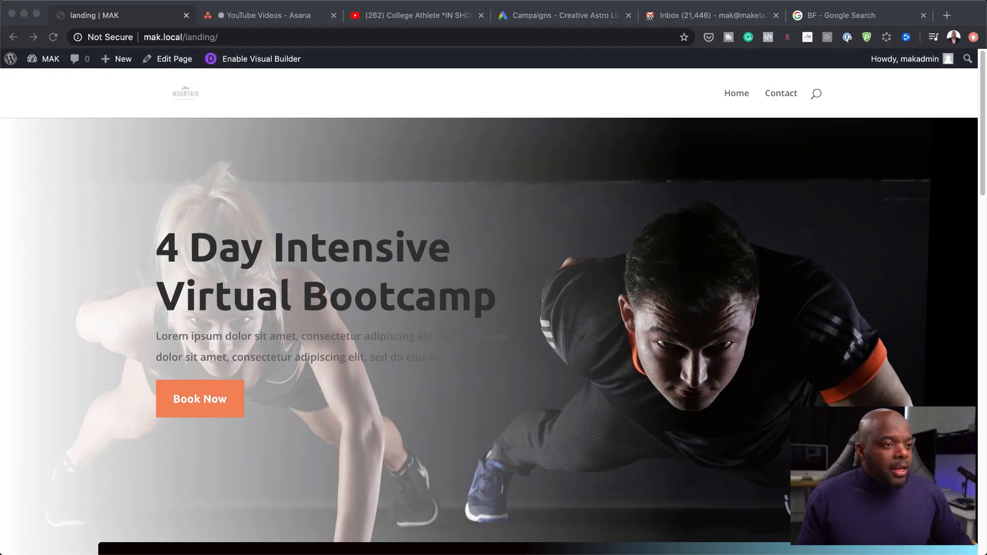
- Enable the visual builder and change the first colour of the fullwidth header's background gradient to black
click(277, 61)
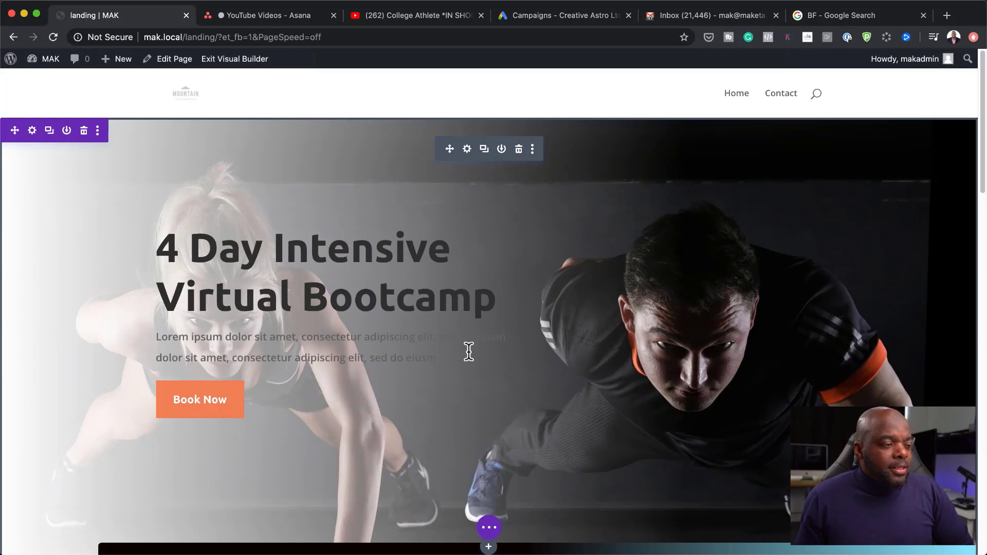
click(467, 150)
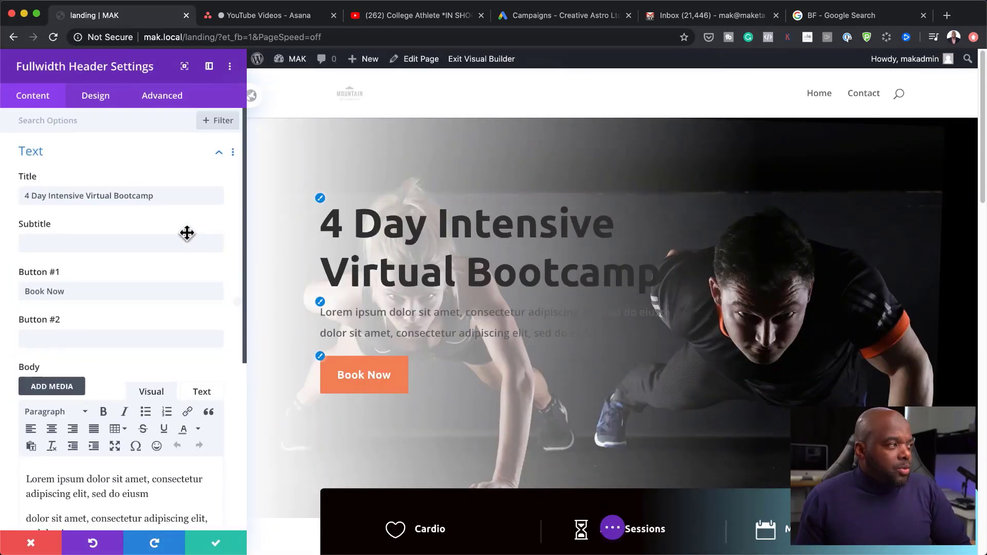
scroll(163, 394, down, 5)
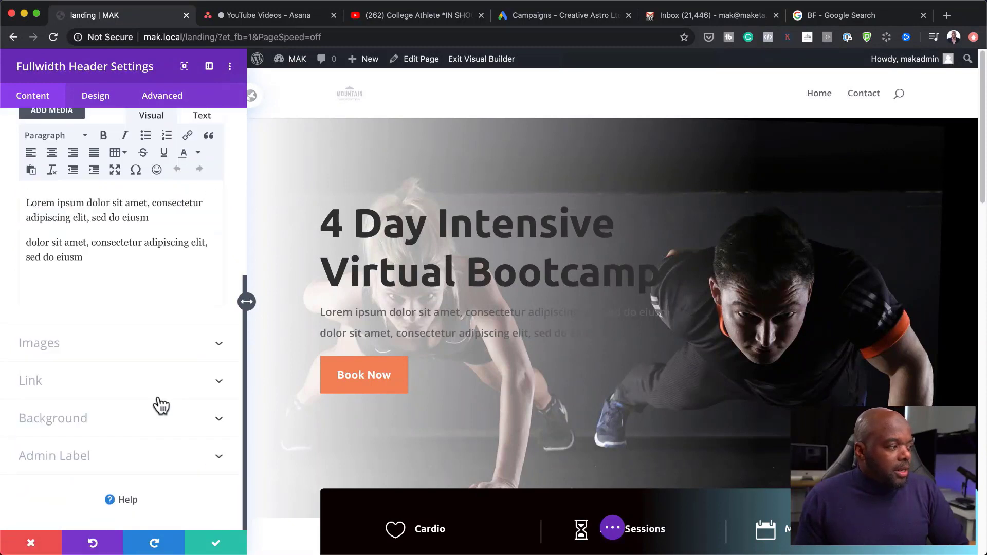
click(60, 422)
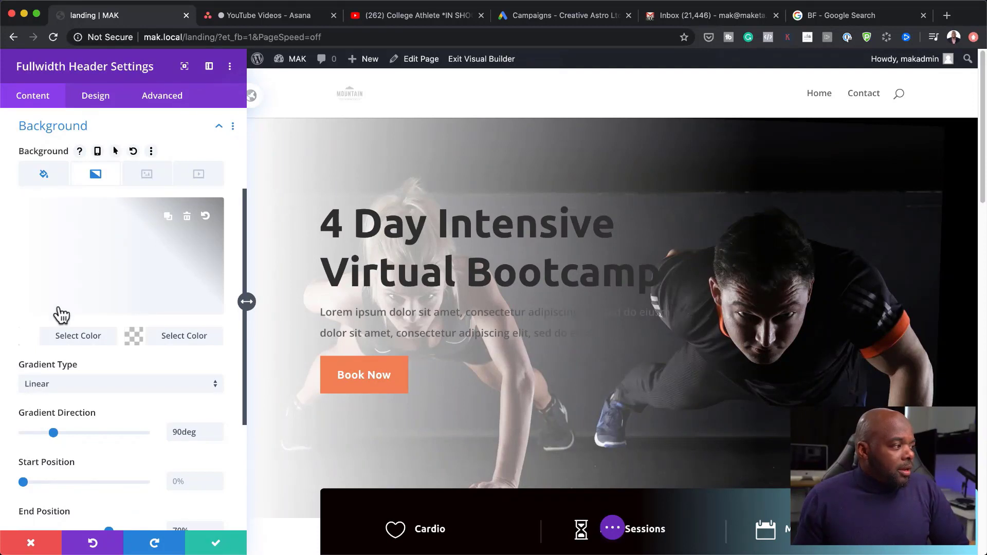
click(30, 343)
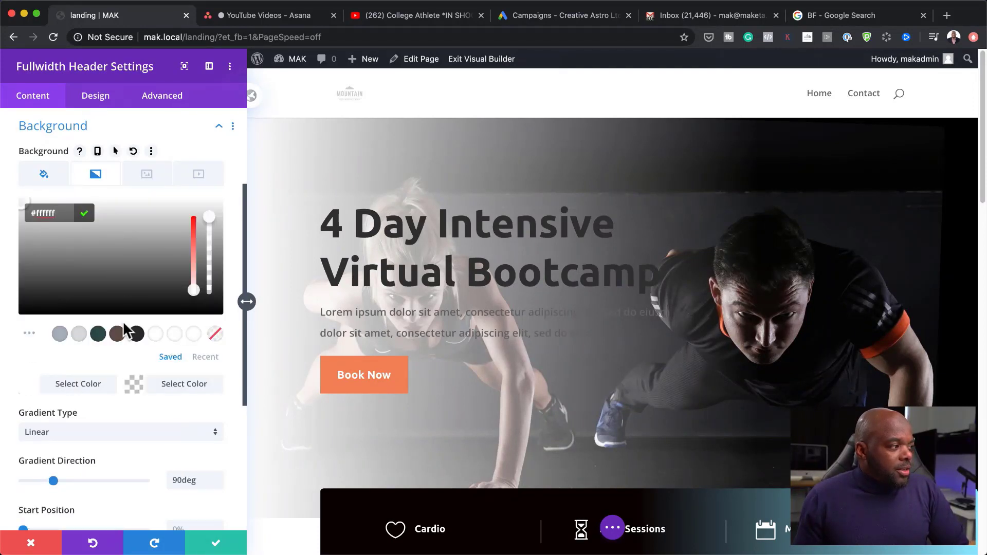
click(137, 334)
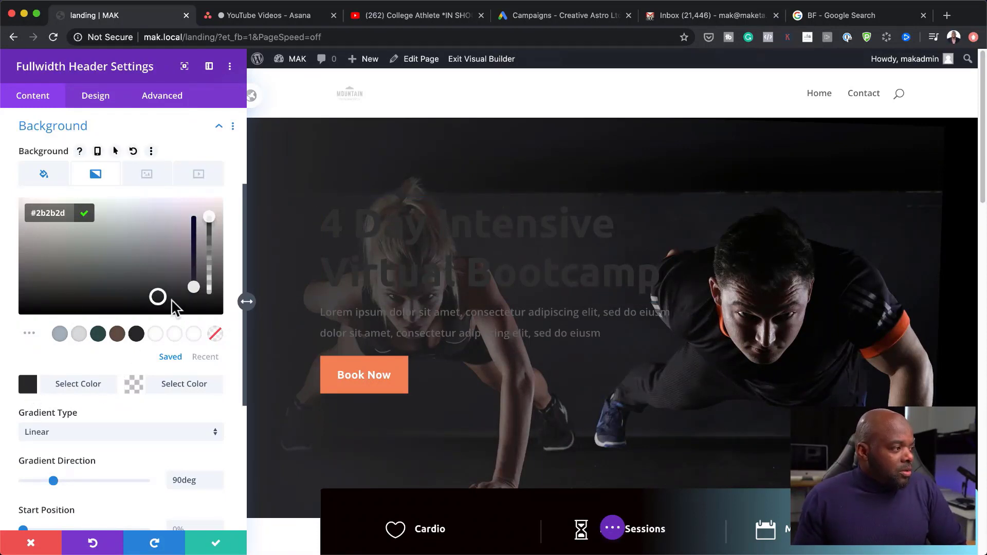
drag(157, 295, 7, 329)
click(7, 329)
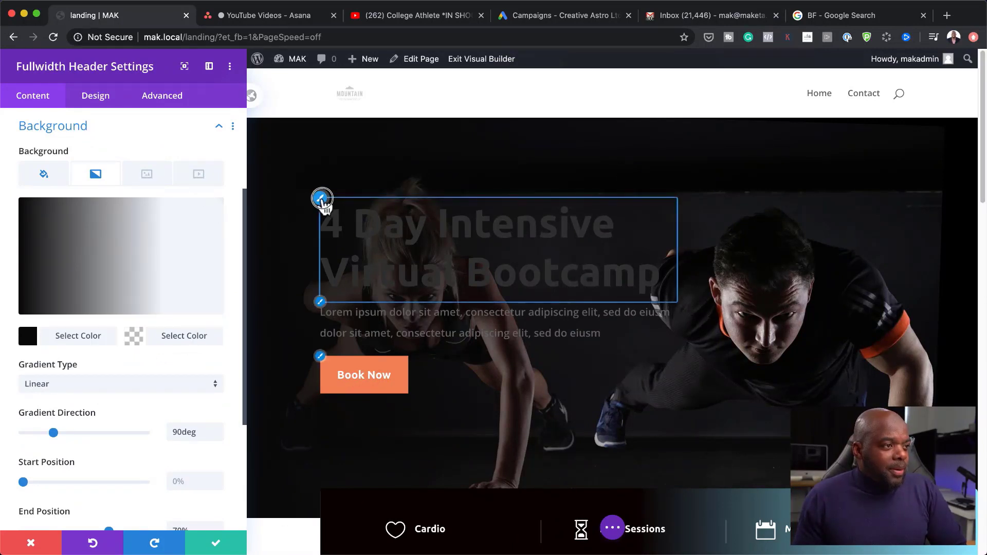
- Set the header's title and body text colours to white (#ffffff) and save the header settings
click(322, 199)
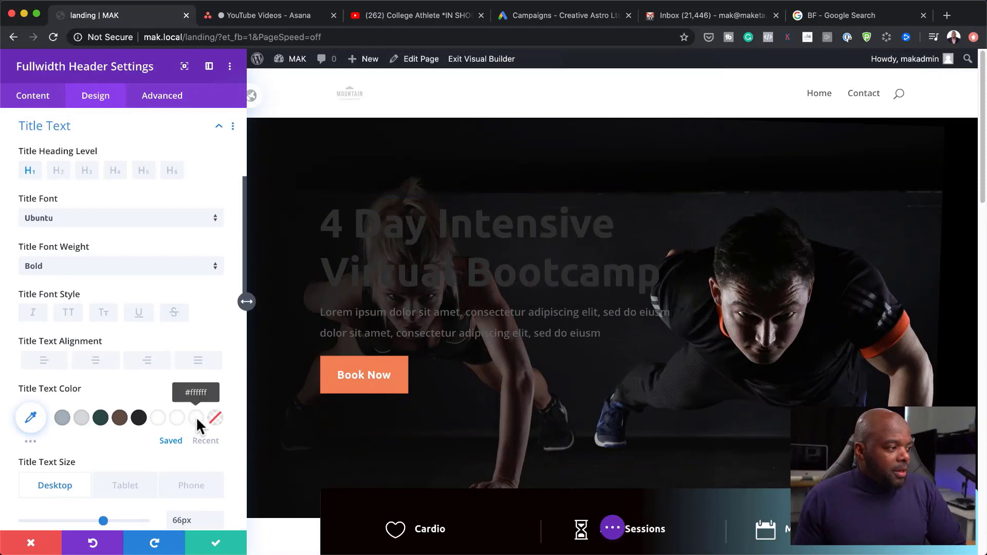
click(196, 419)
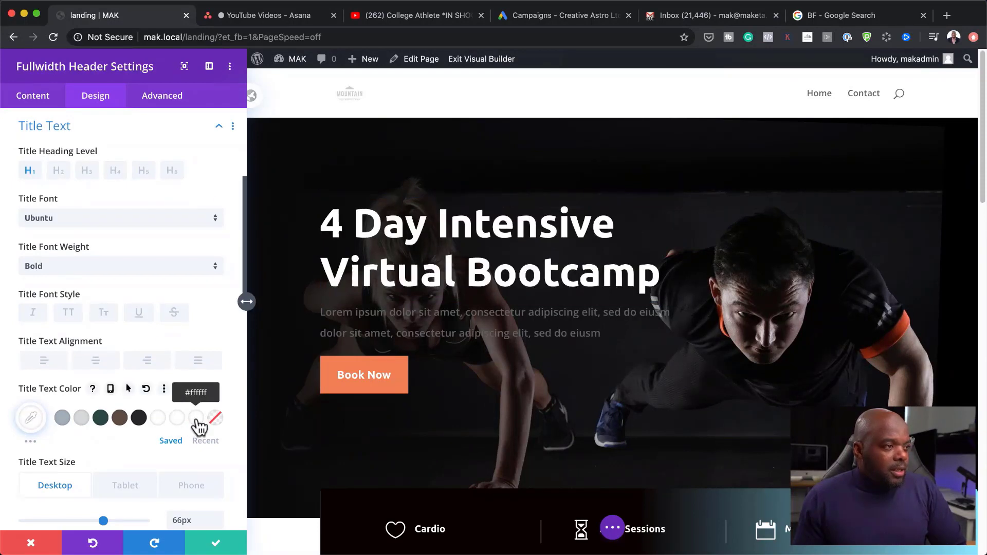
click(320, 302)
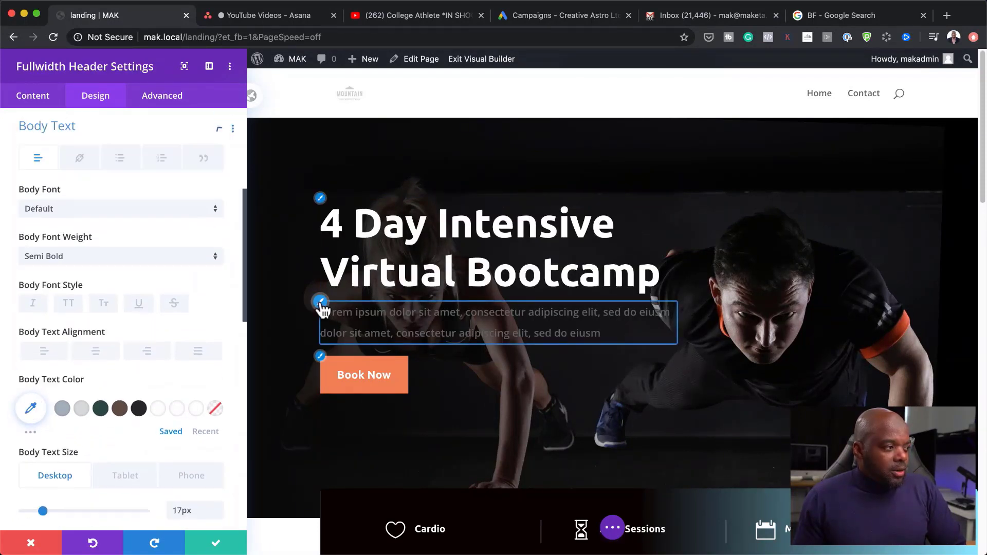
click(196, 417)
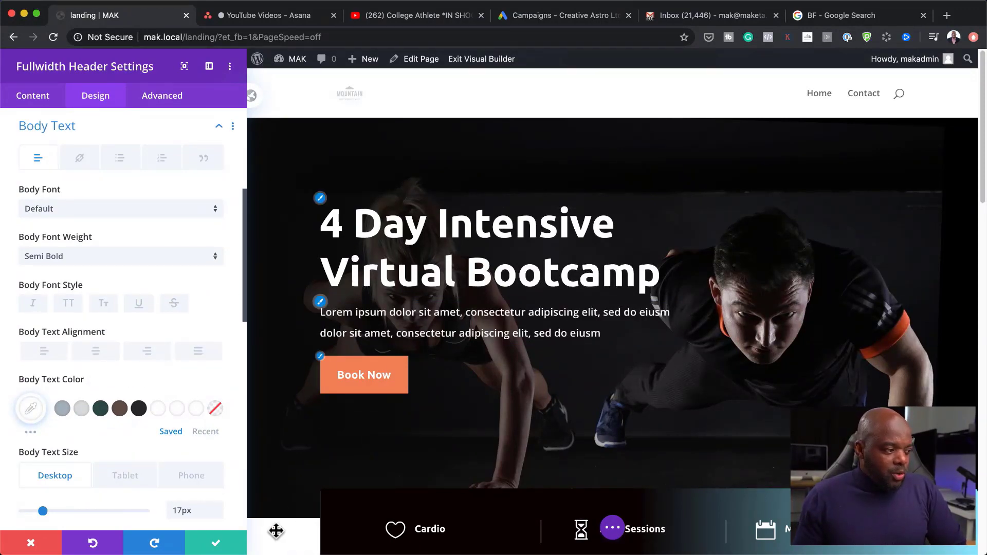
click(213, 543)
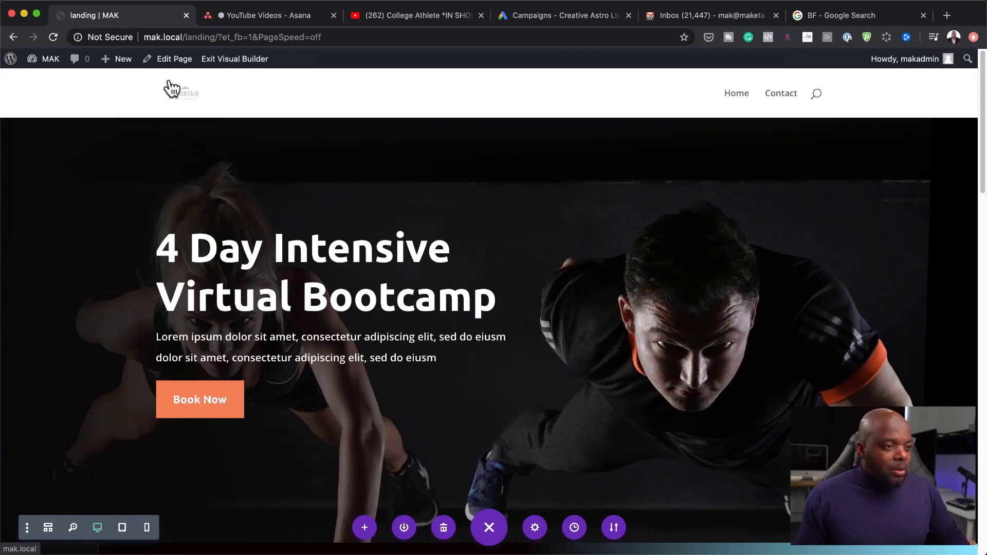
- Go to the WordPress dashboard and add a new page titled "Order", dismissing the block editor welcome guide
mouse_move(51, 59)
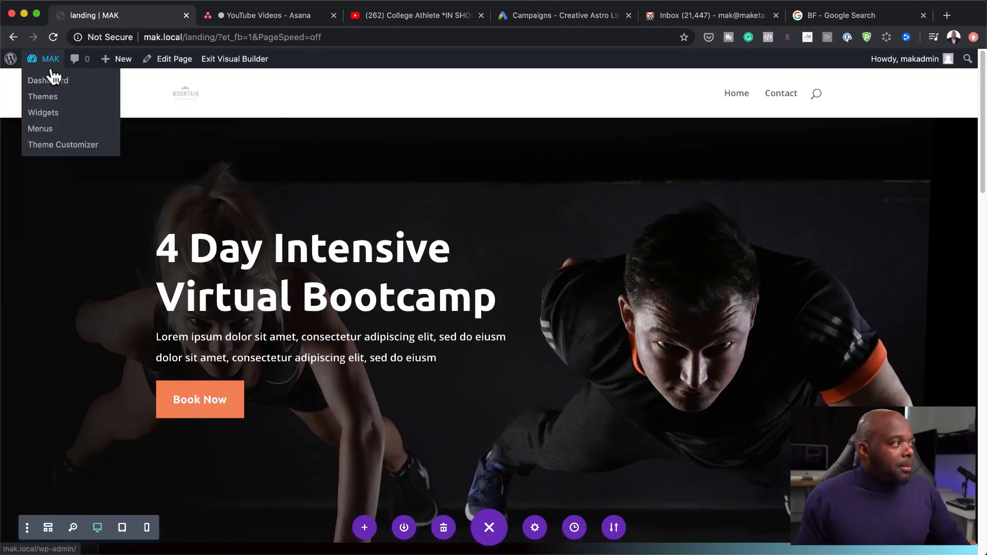
click(49, 81)
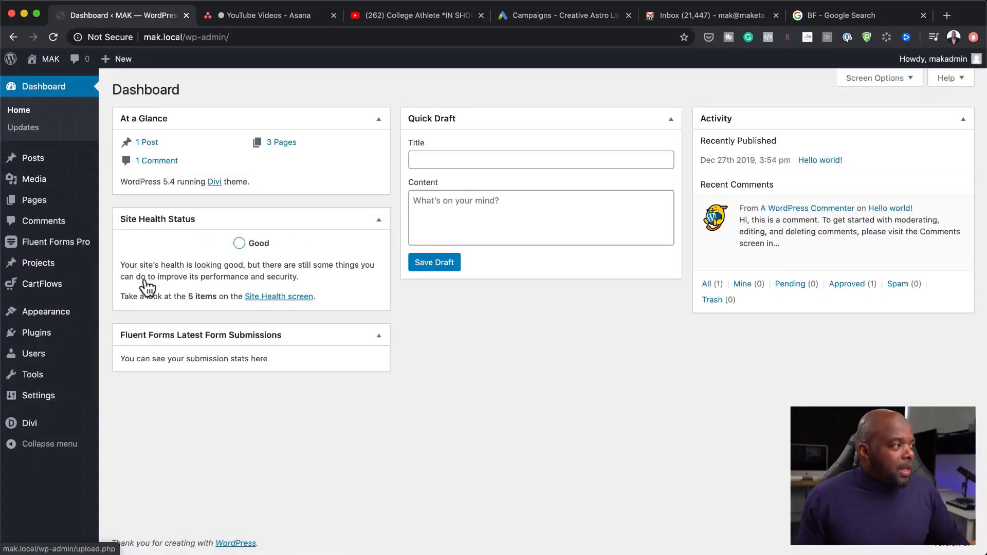
mouse_move(44, 208)
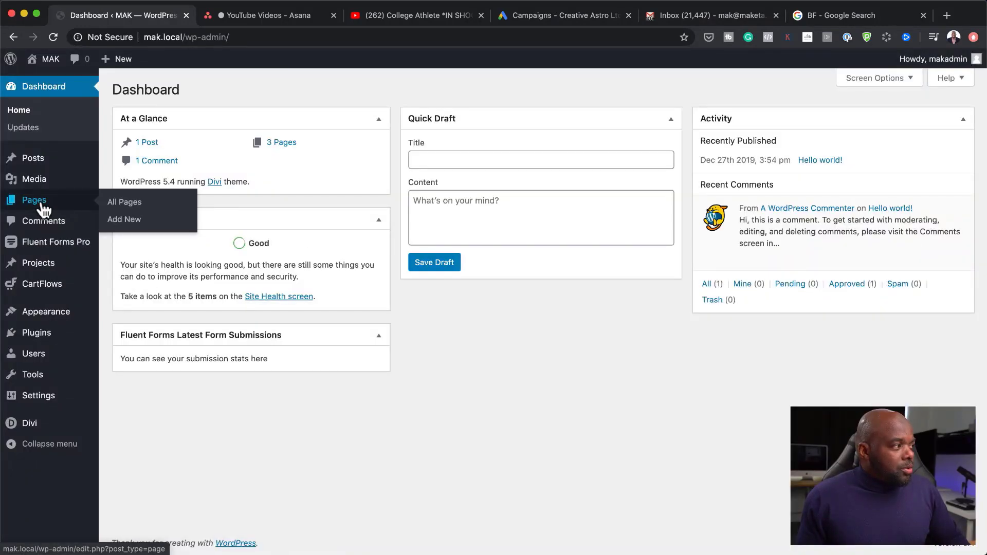
click(130, 223)
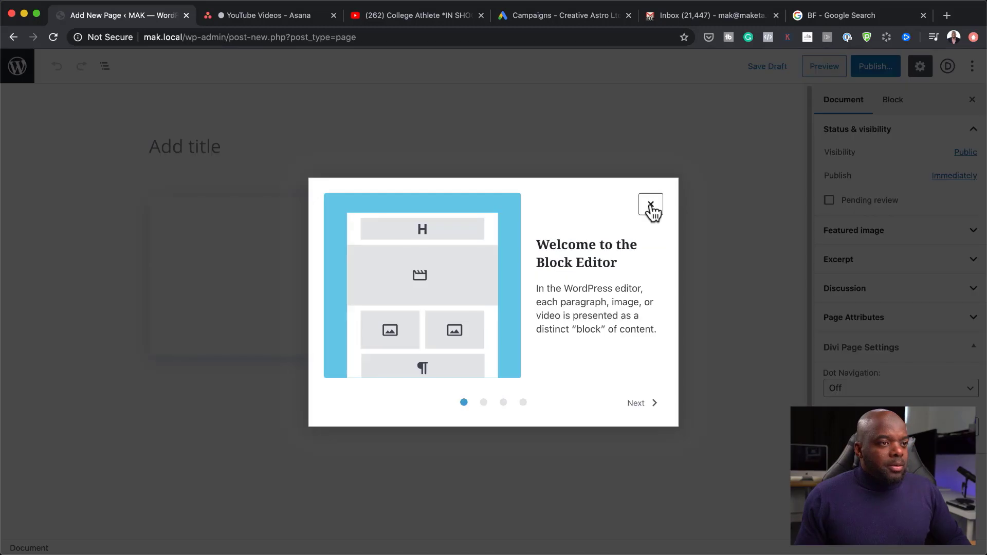
click(651, 206)
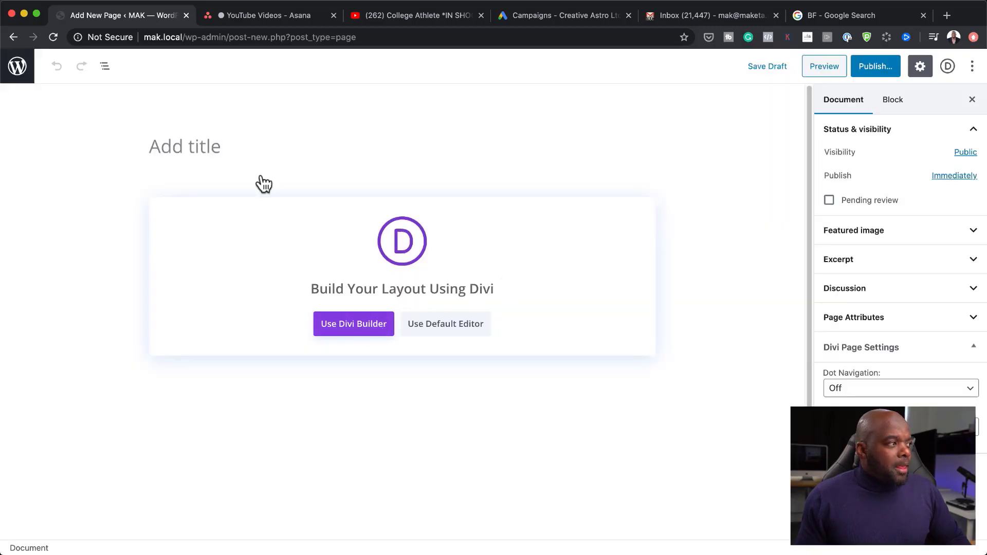
click(223, 144)
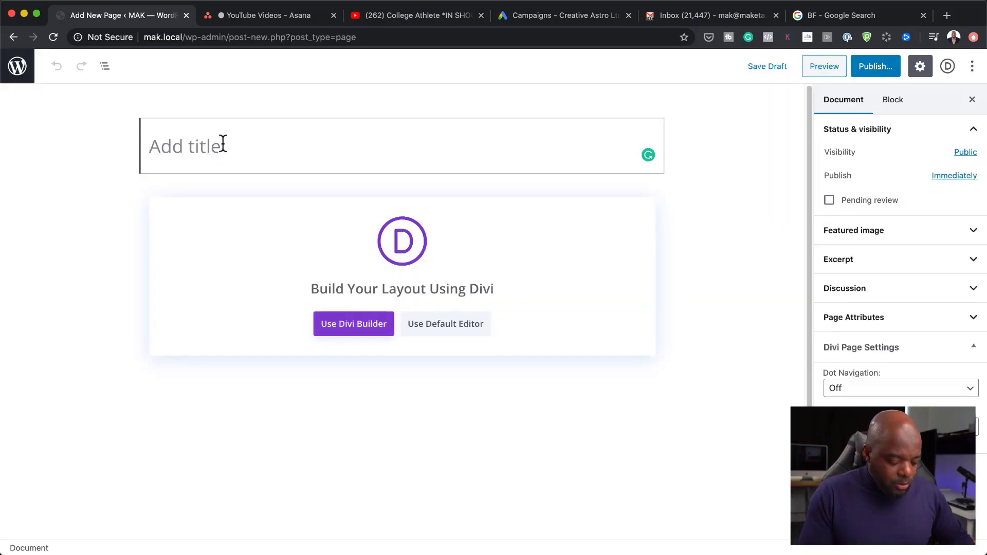
text(Order)
- Launch the Divi Builder on the Order page, start building from scratch, and dismiss the row insertion dialog
click(352, 325)
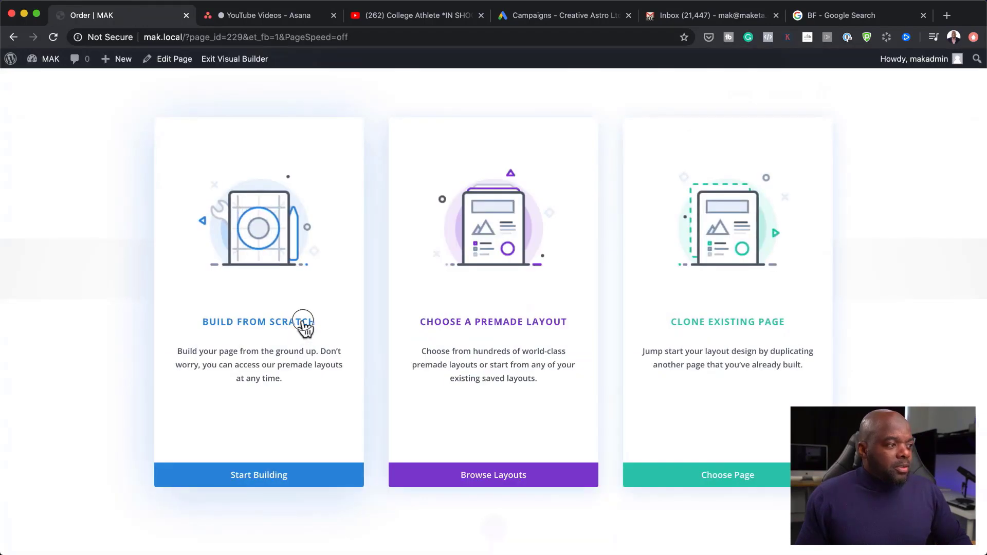
click(304, 334)
click(596, 207)
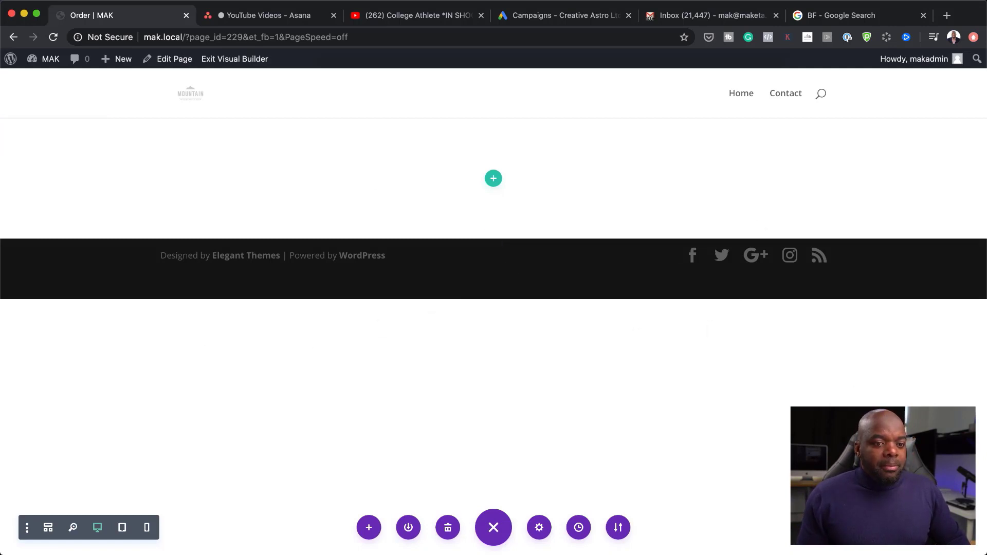
- Set the empty section's background image to people-2604149_1280.jpg from the media library
mouse_move(432, 185)
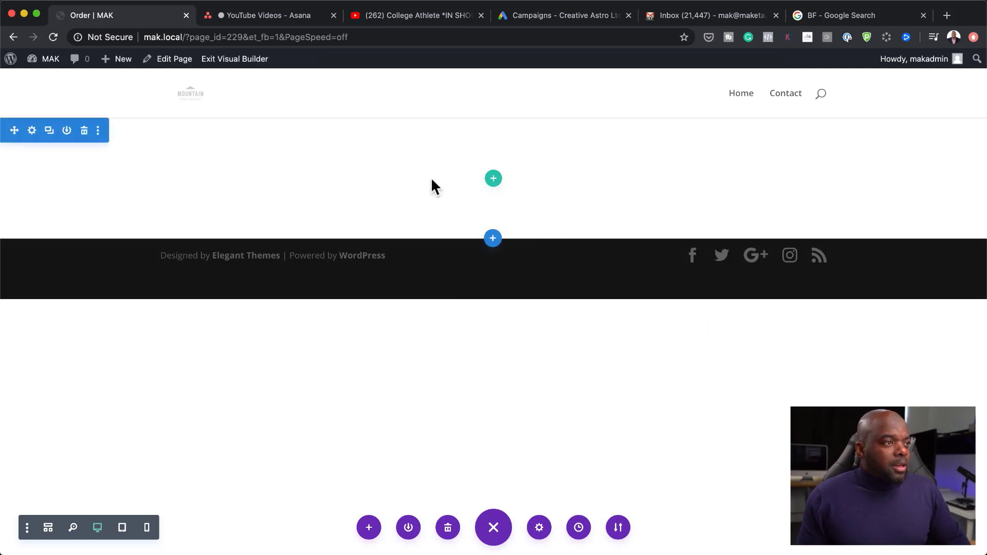
click(33, 130)
click(55, 194)
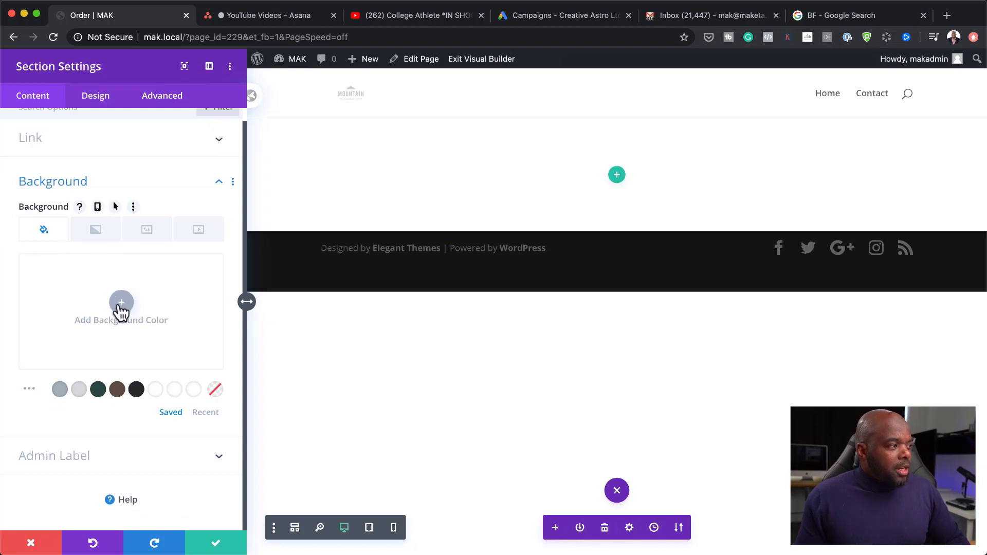
click(147, 232)
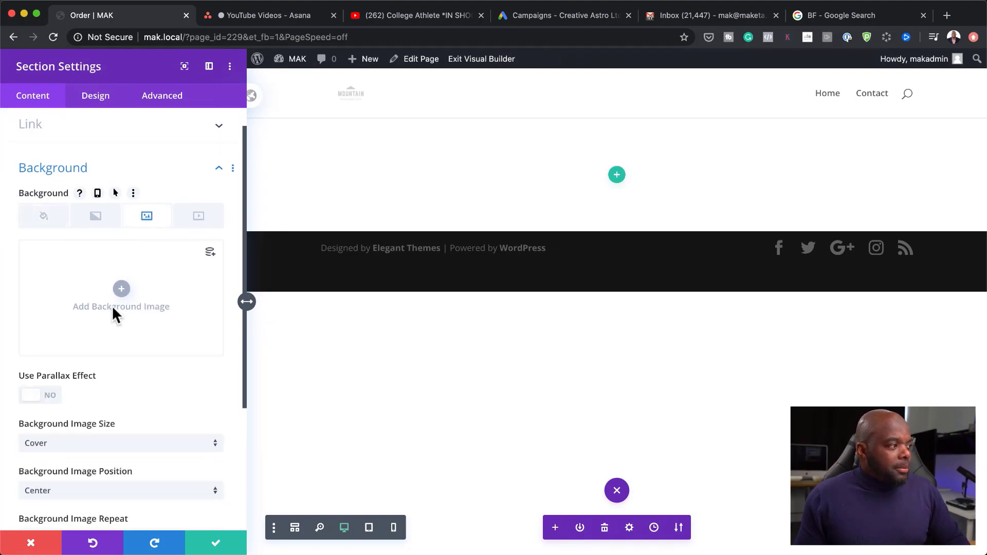
click(122, 289)
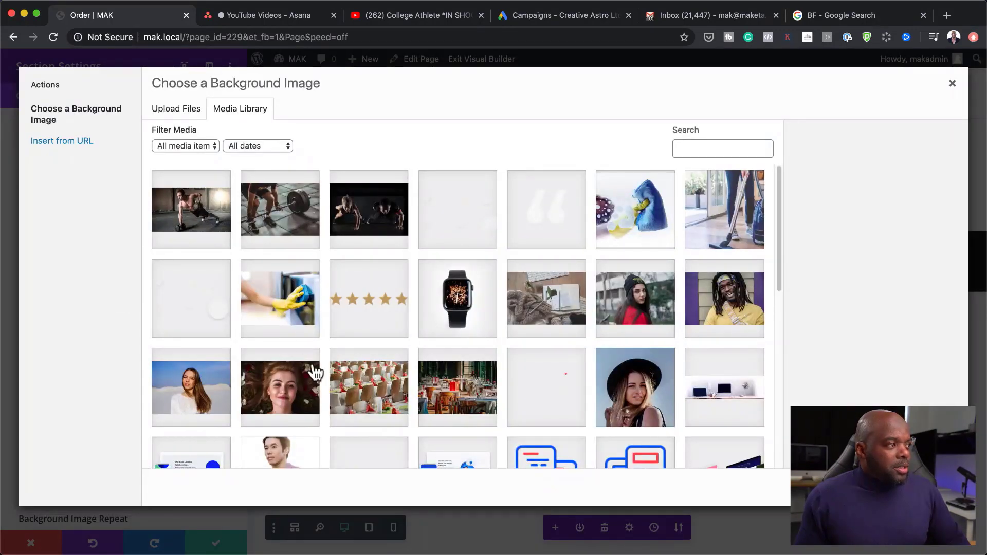
click(203, 221)
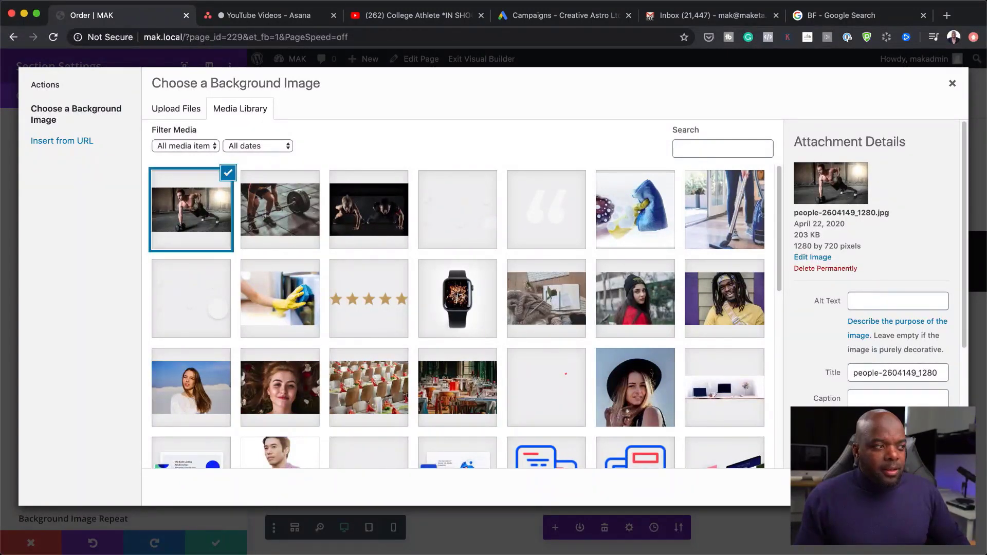
click(926, 486)
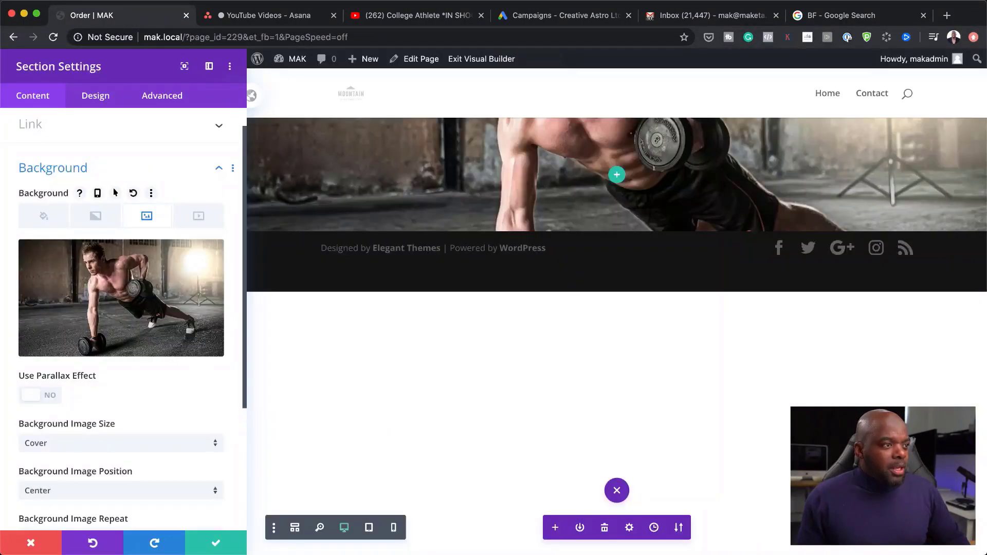
- Give the section a white background colour and set the background image blend to Lighten
click(49, 221)
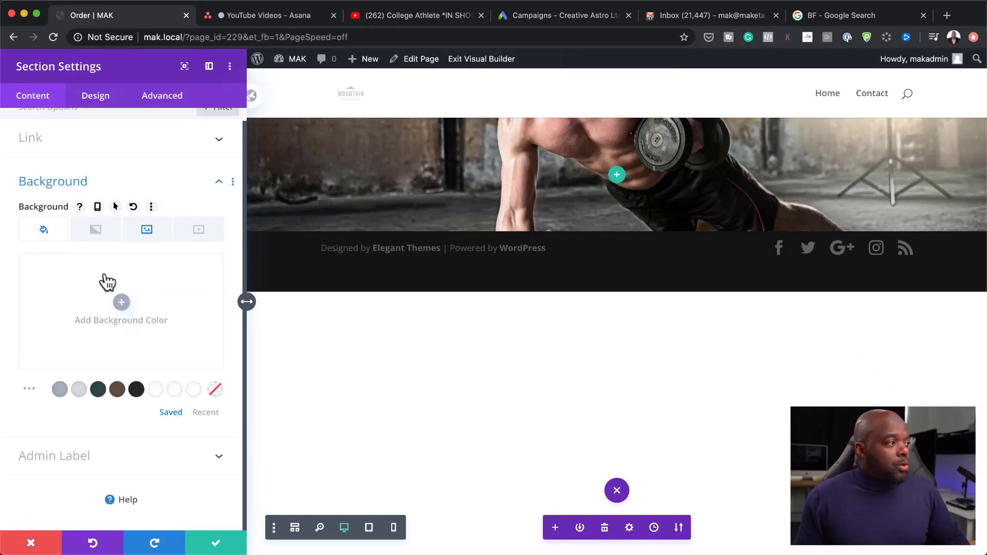
click(176, 393)
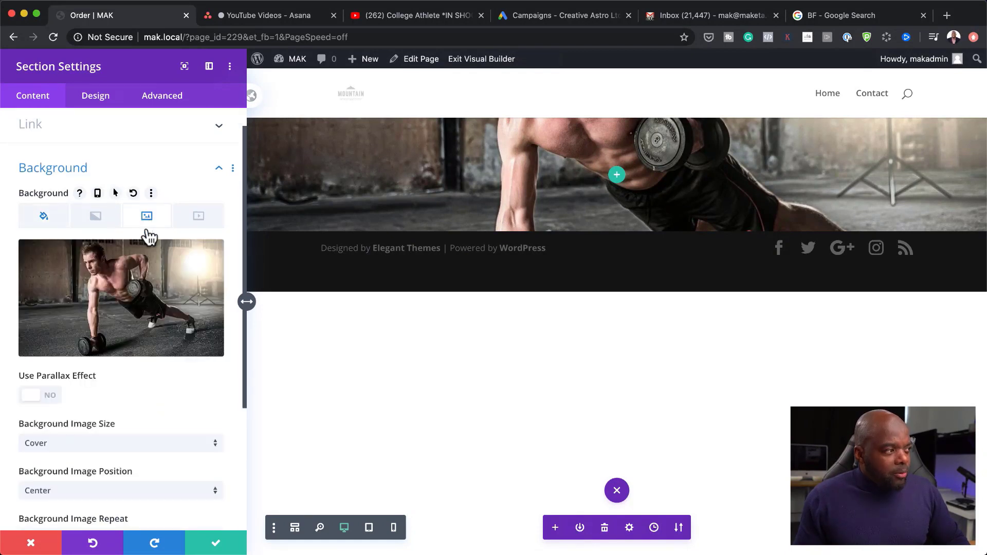
scroll(128, 412, down, 5)
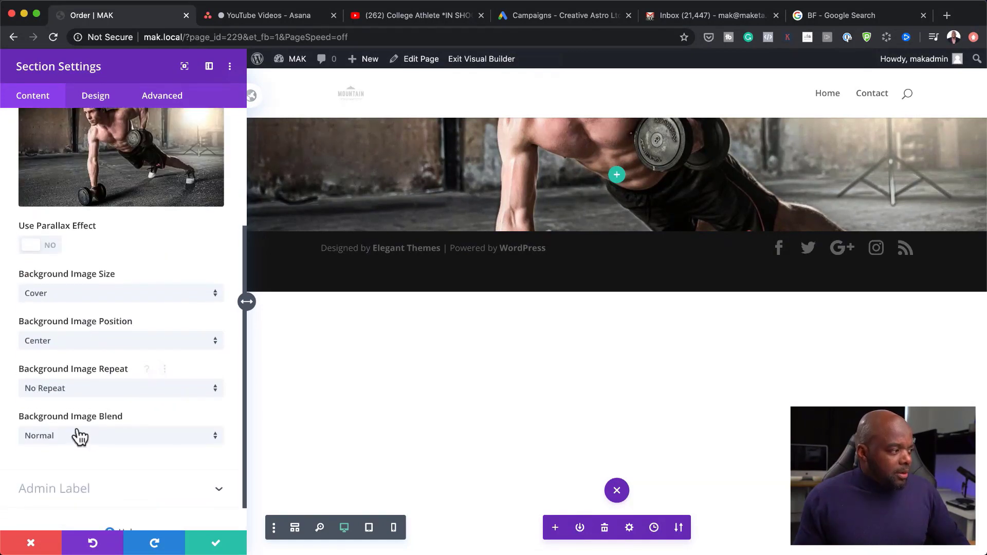
click(82, 437)
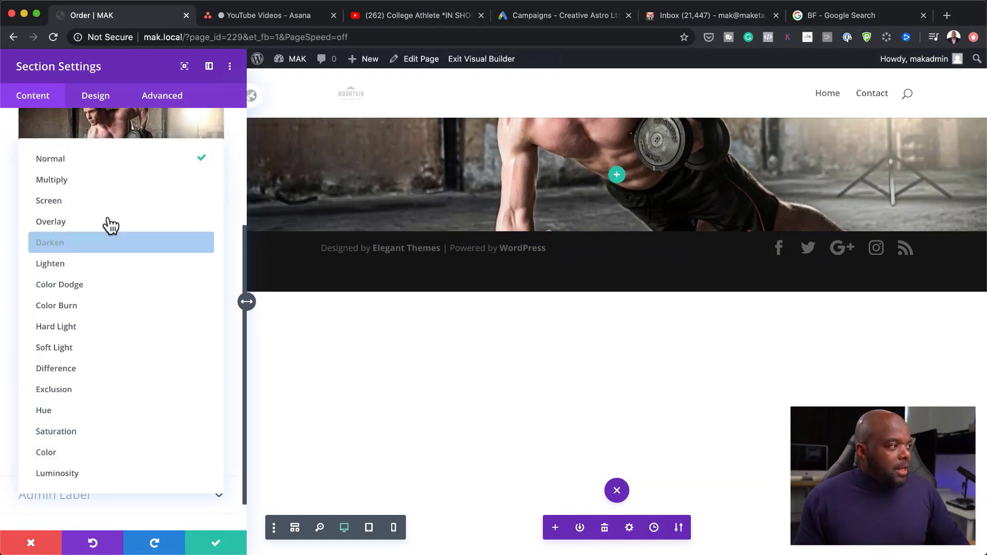
click(93, 262)
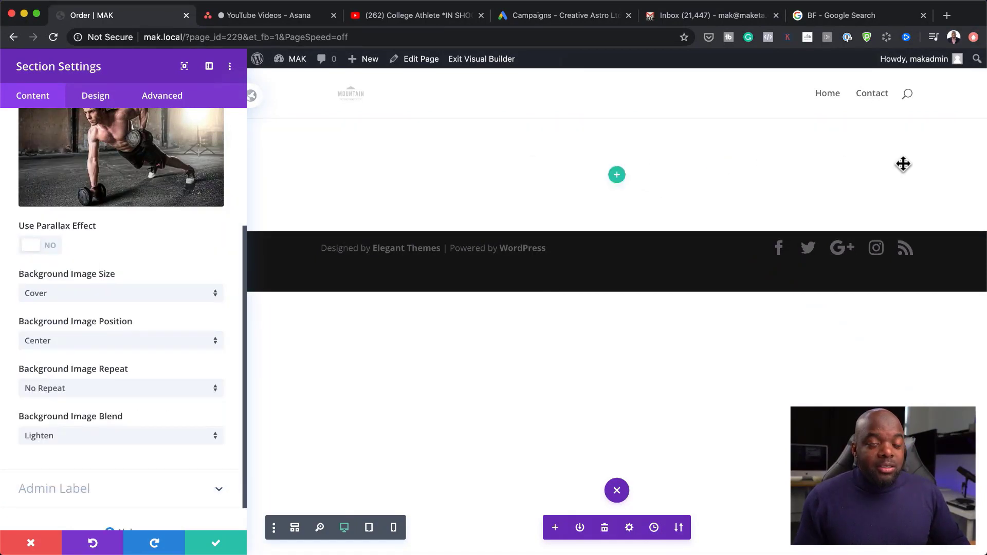
- Lower the opacity of the section's white background colour to 0.85 and save the section settings
scroll(118, 216, up, 6)
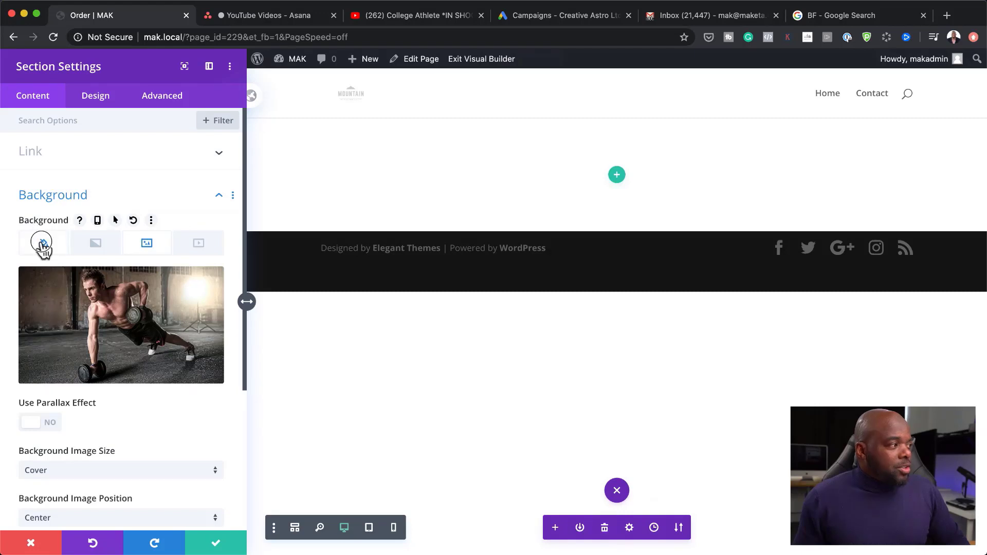
click(43, 243)
click(110, 322)
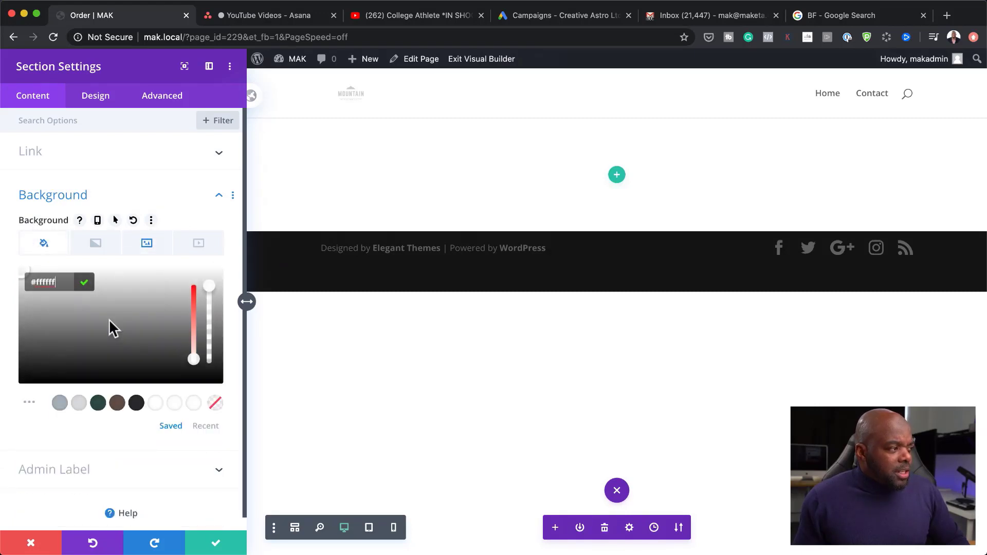
drag(208, 294, 210, 303)
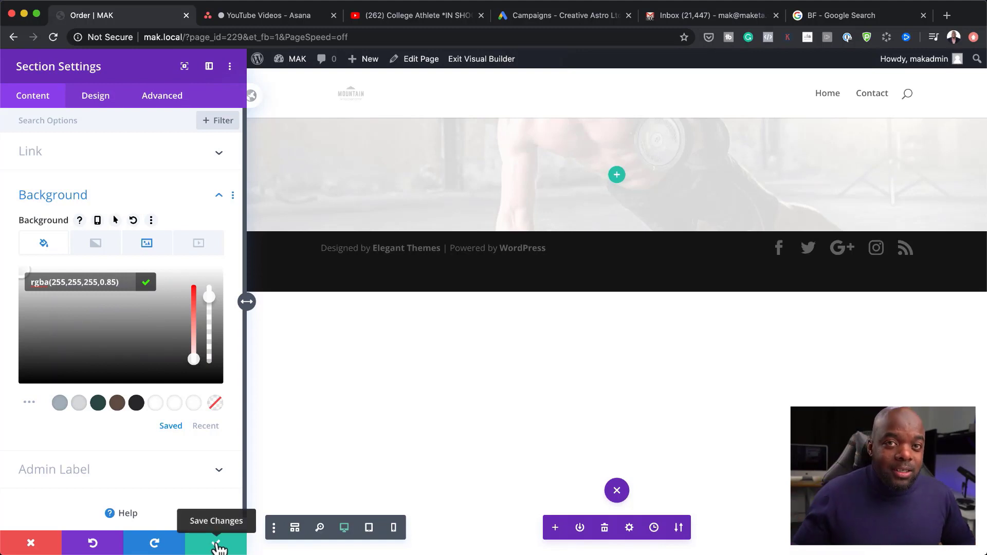
click(218, 547)
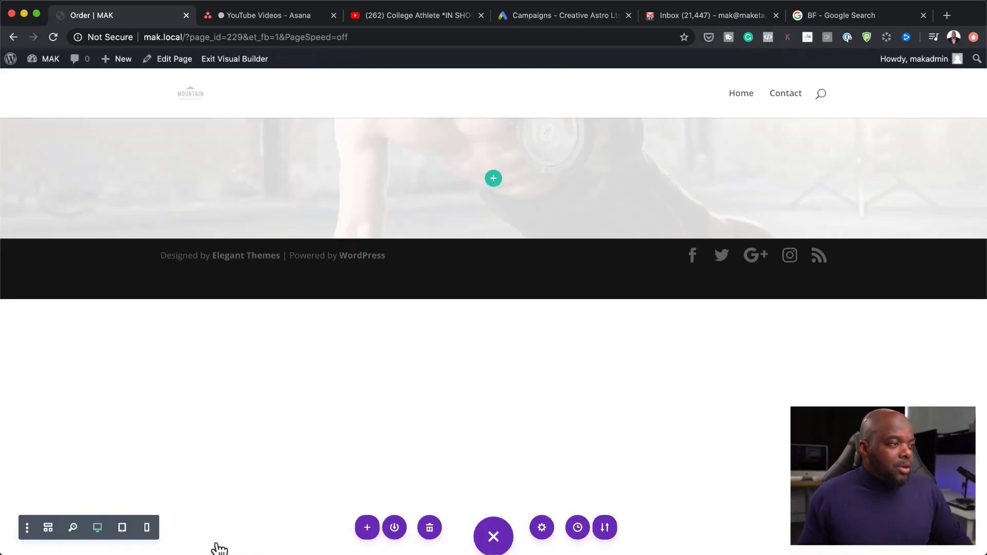
- Insert a single-column row in the section and add a Text module to it
click(493, 179)
click(437, 282)
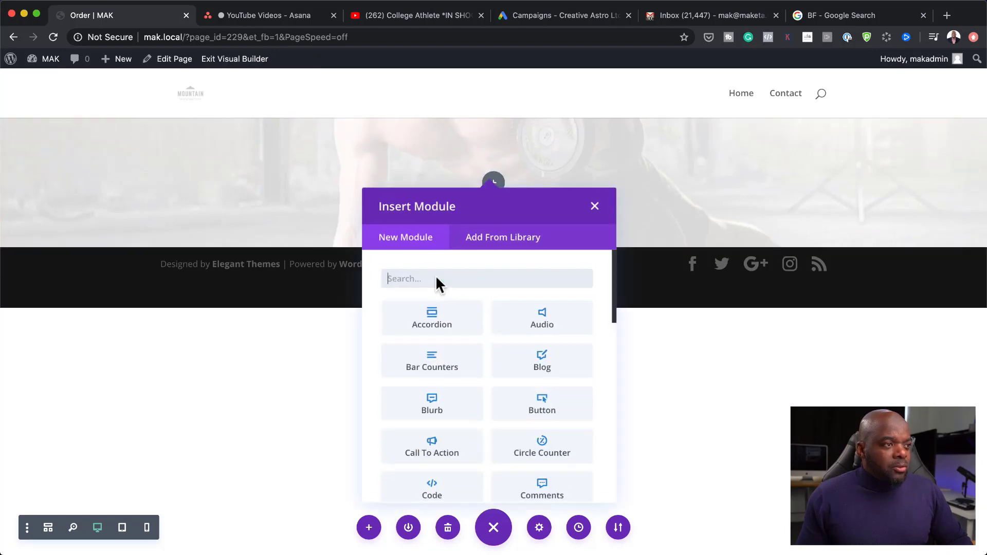
click(450, 276)
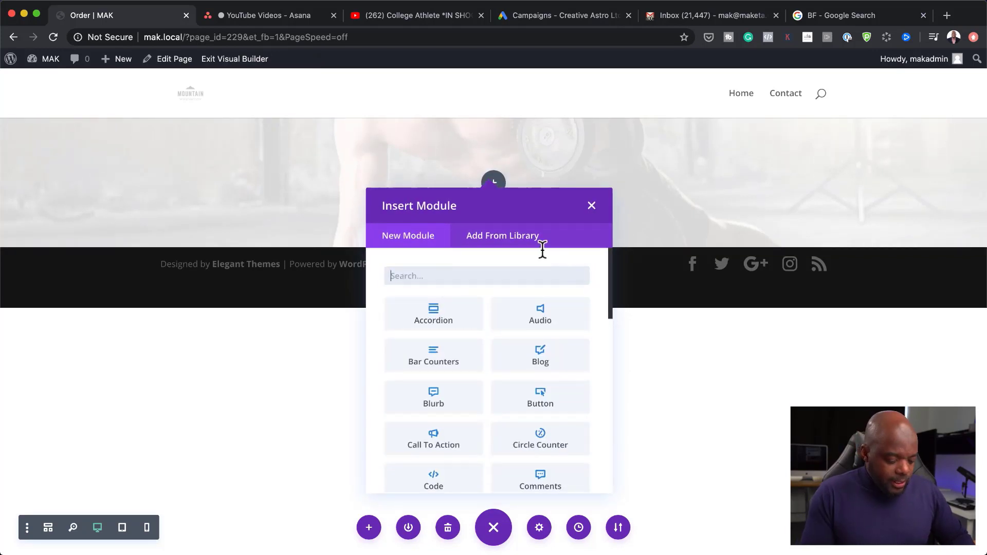
text(text)
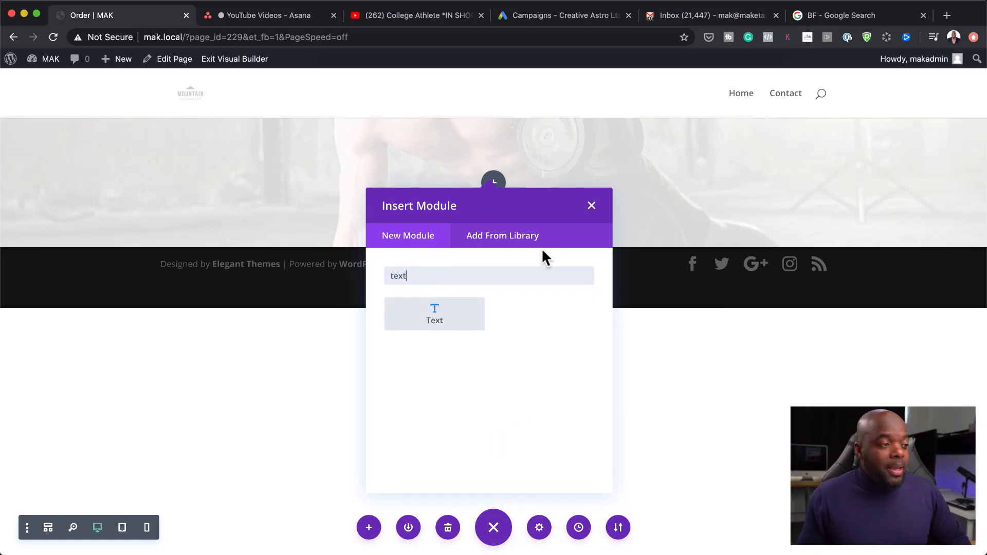
click(473, 317)
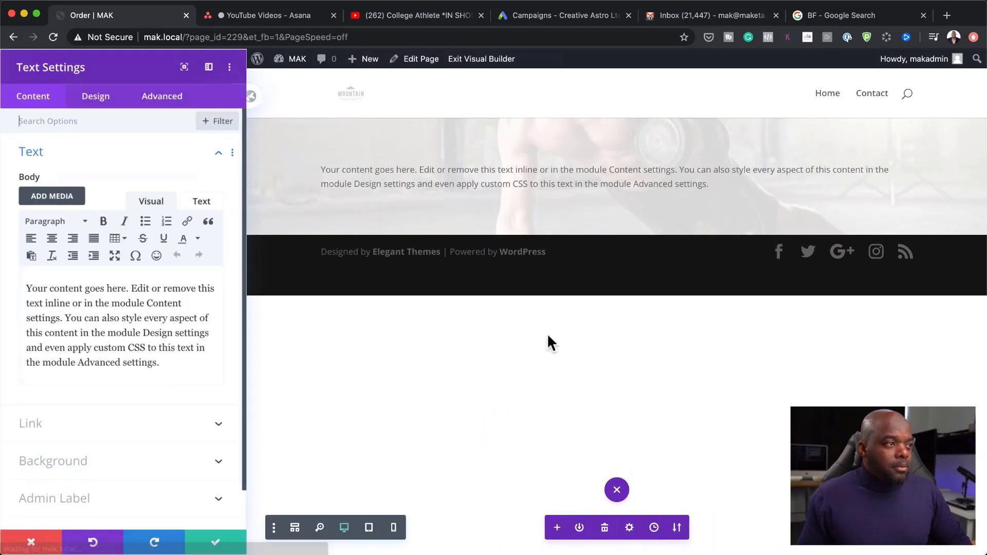
- Replace the Text module's placeholder body with "Pay For The Bootcamp"
drag(161, 366, 4, 271)
text(Pay )
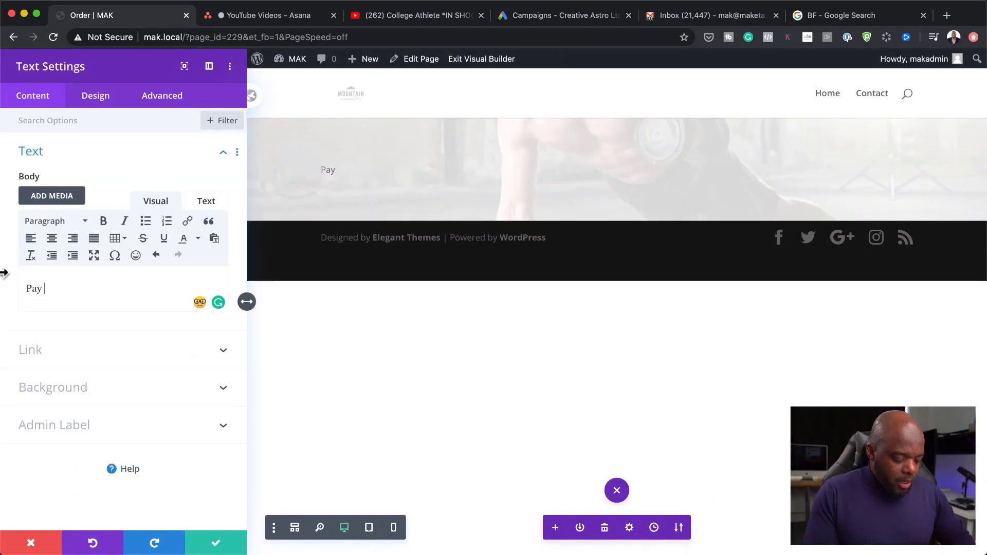
text(For The Bootcamp)
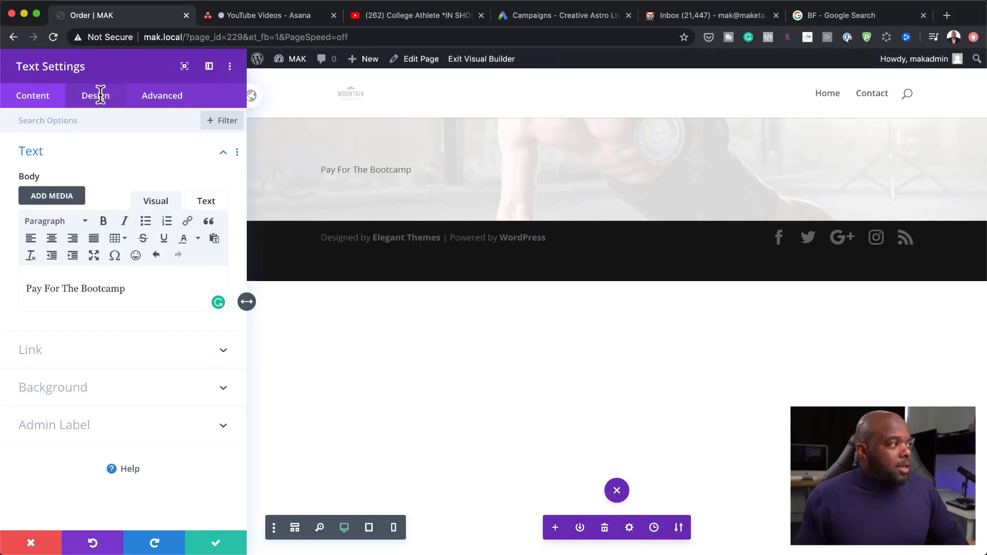
- Centre the "Pay For The Bootcamp" text and set its colour to dark green #2e4d47
click(102, 101)
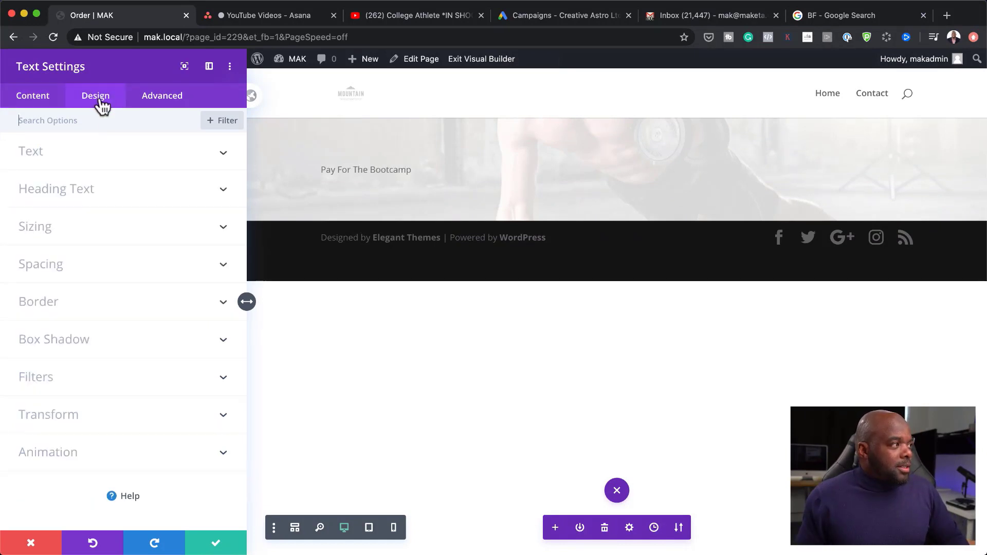
click(47, 154)
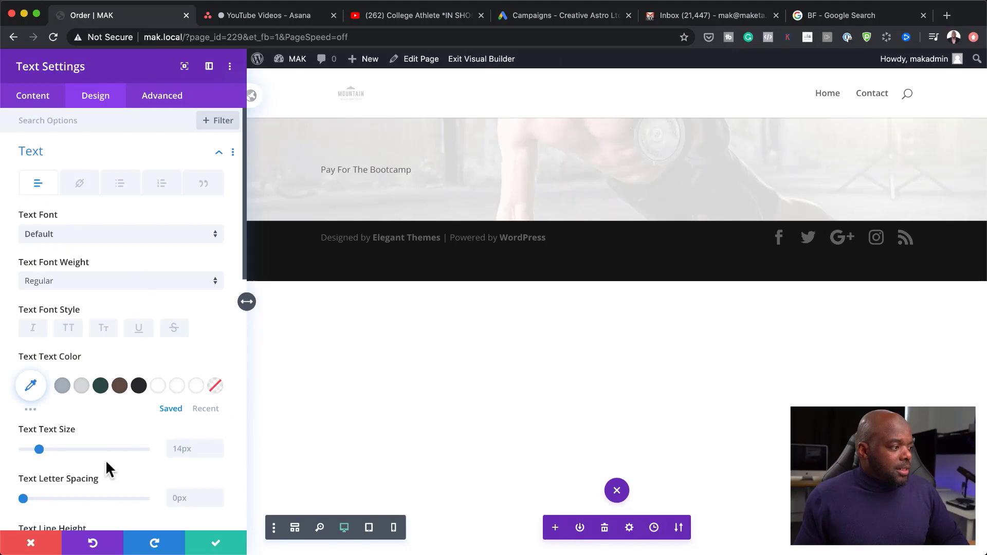
scroll(106, 460, down, 5)
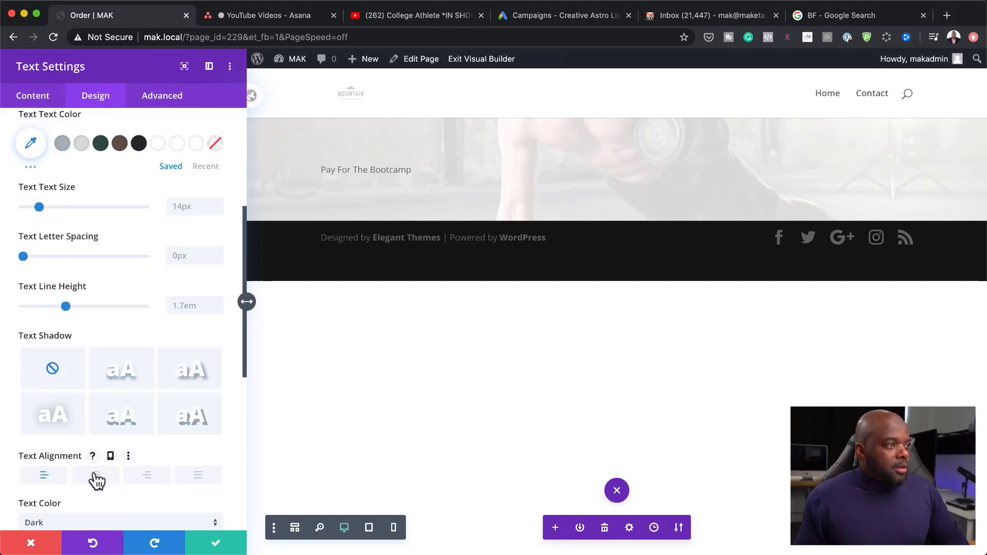
click(96, 481)
scroll(122, 261, up, 3)
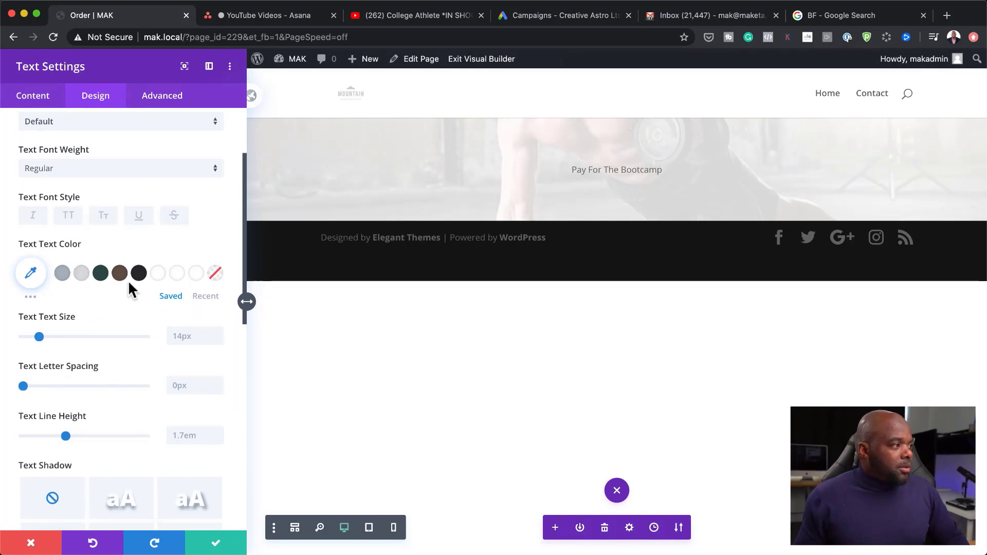
click(101, 275)
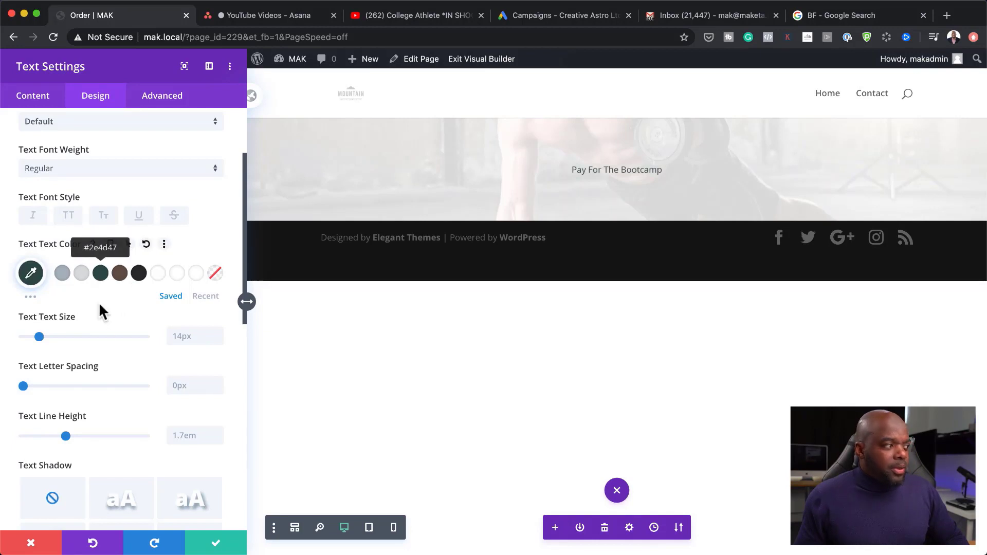
- Set the text's font weight to Bold and its size to 24px, and save the module settings
scroll(127, 327, up, 1)
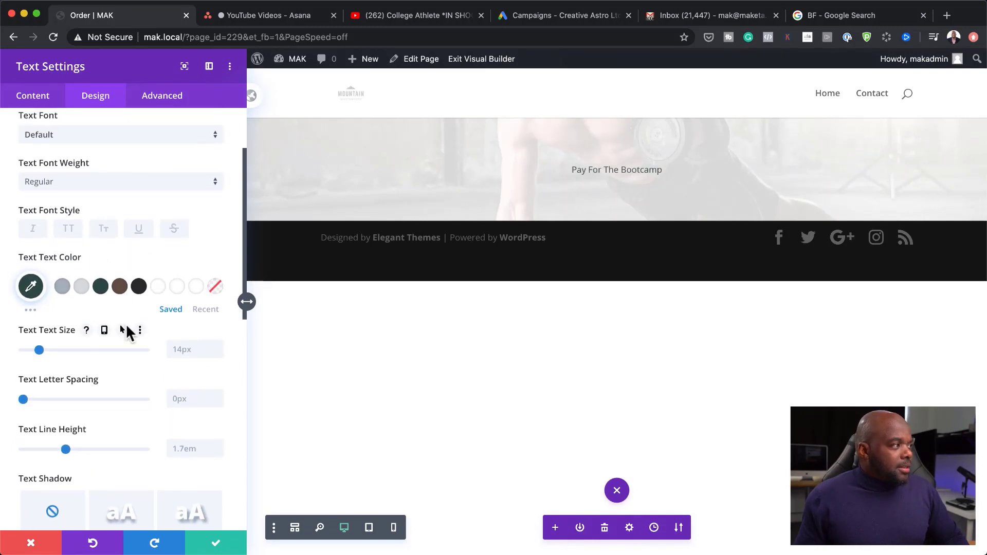
click(110, 187)
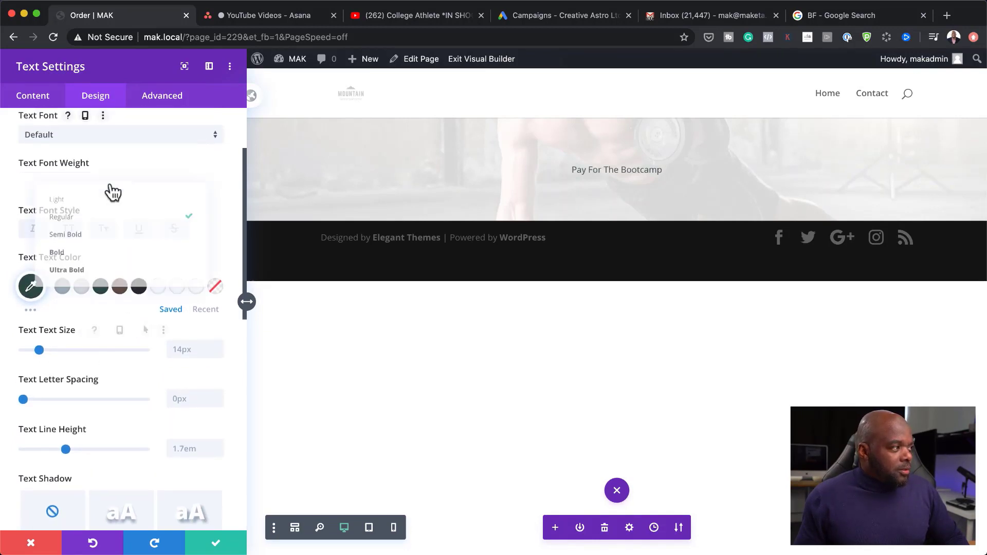
click(108, 265)
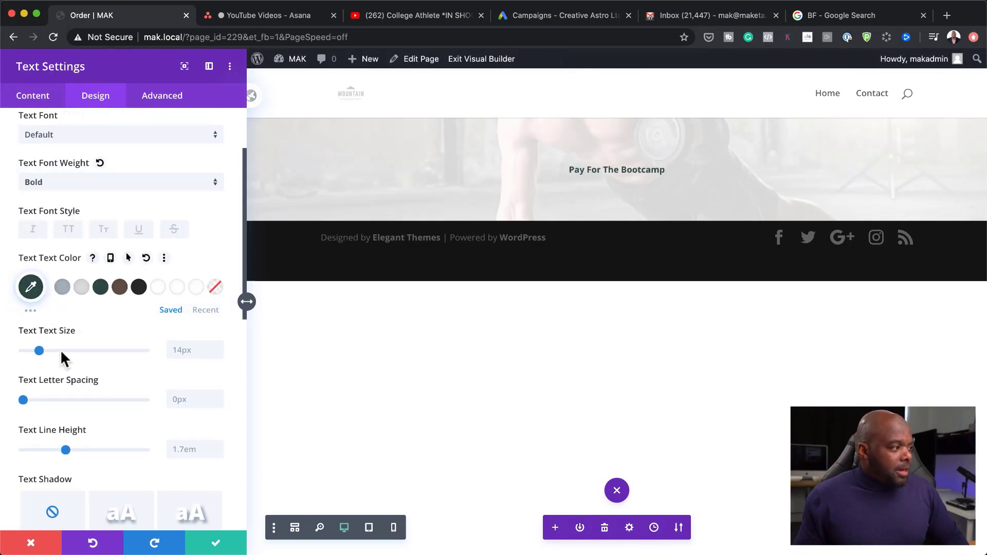
drag(40, 350, 53, 352)
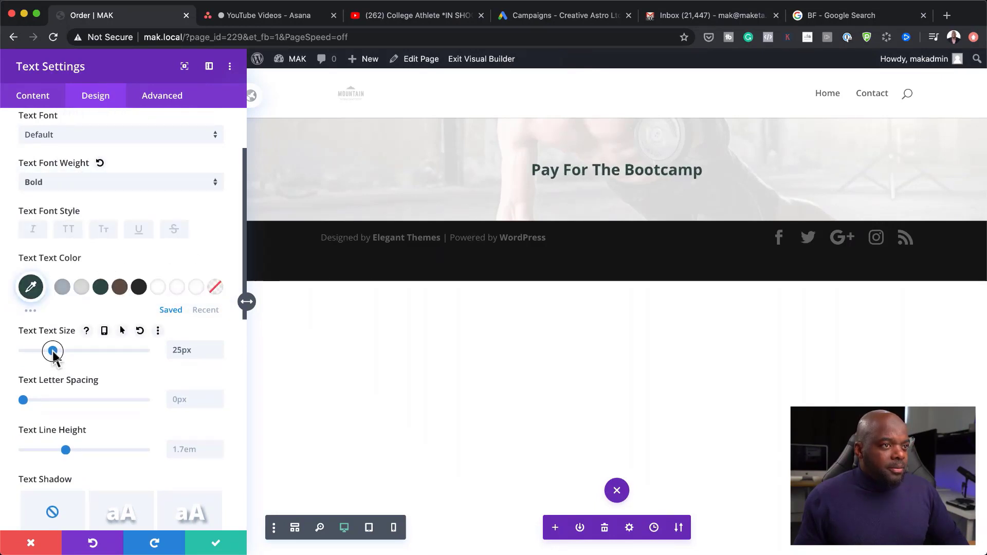
click(217, 353)
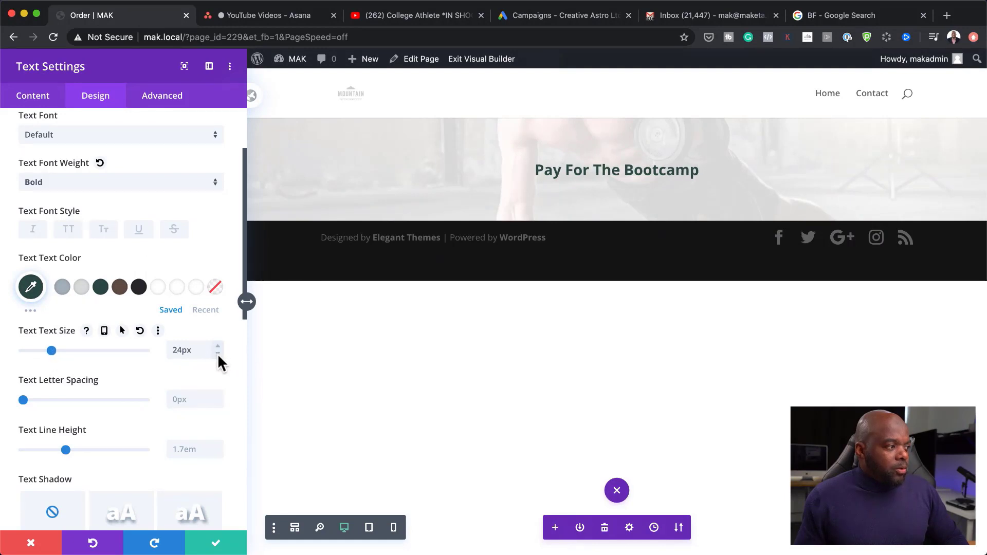
click(217, 545)
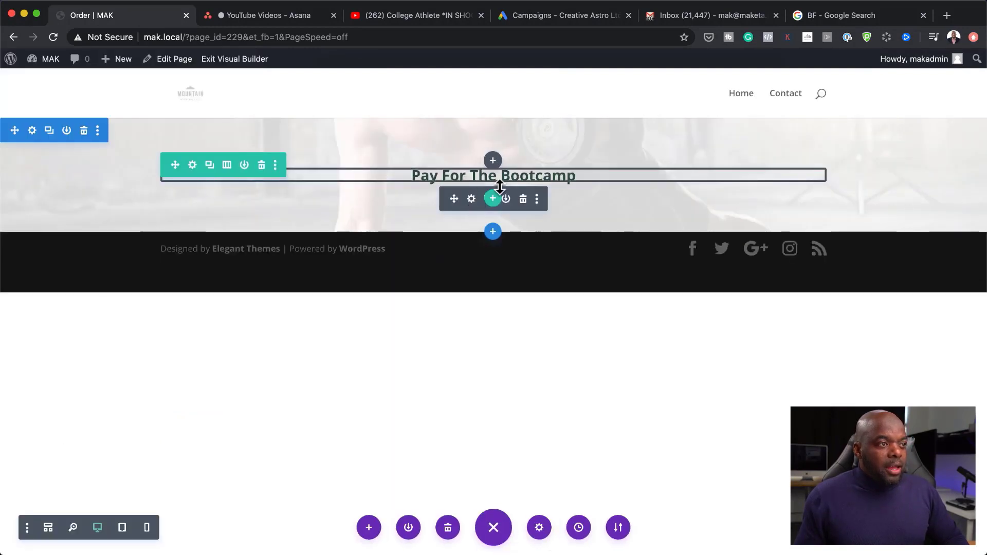
- Add a second Text module below the "Pay For The Bootcamp" heading
click(493, 161)
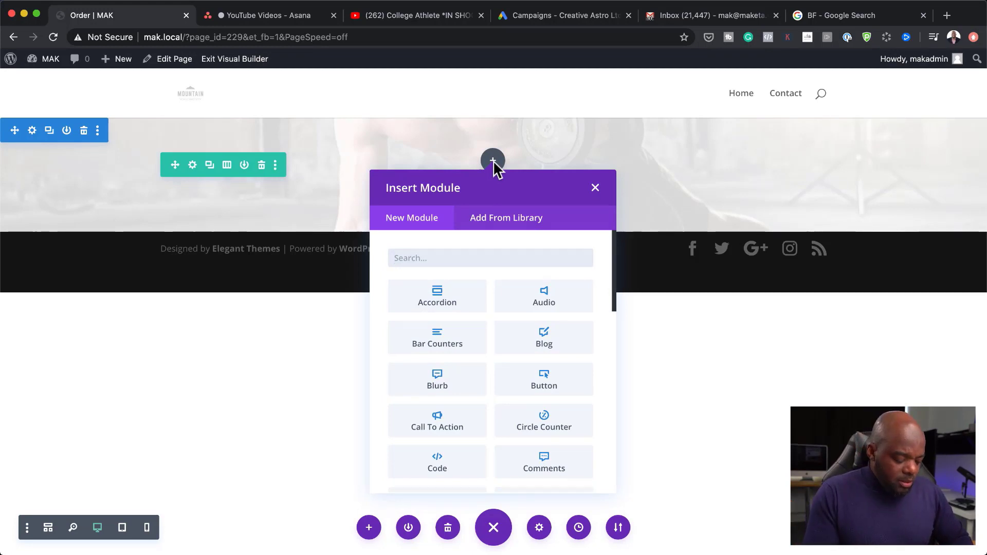
text(tex)
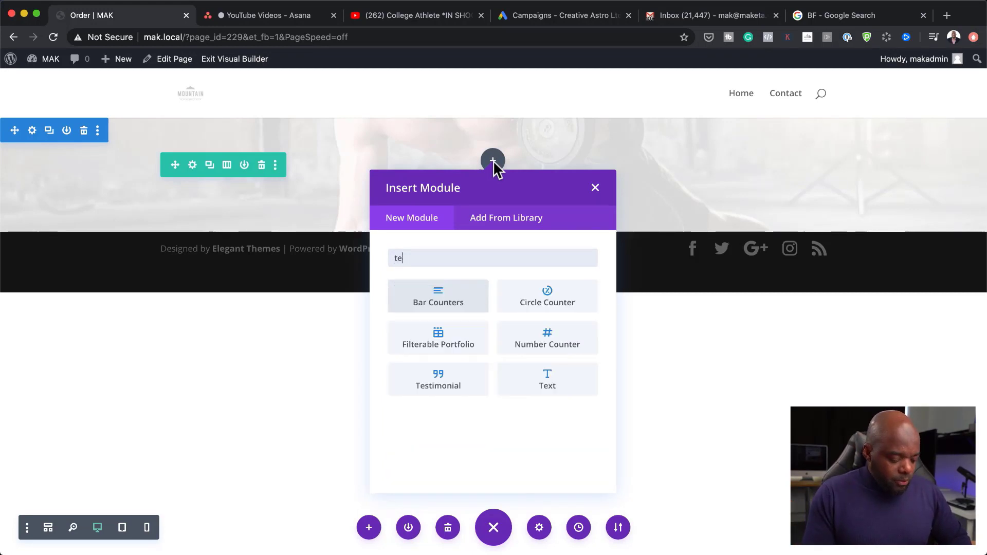
click(439, 294)
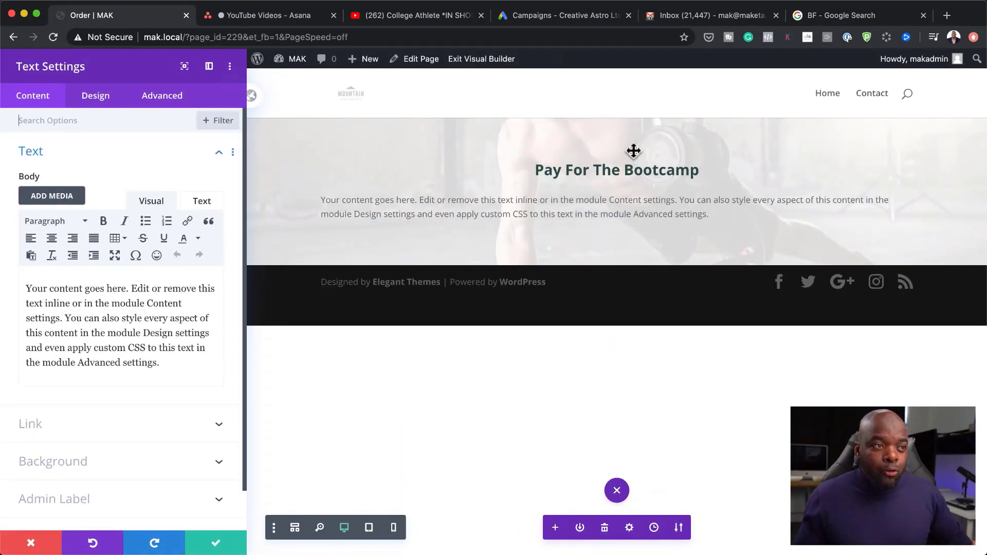
- Save the second Text module's settings with the placeholder content
click(216, 543)
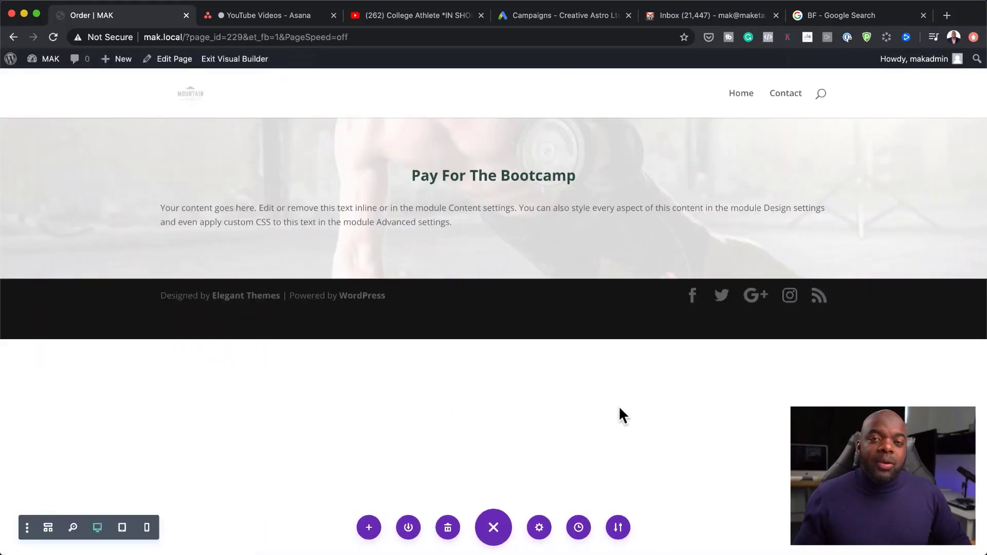
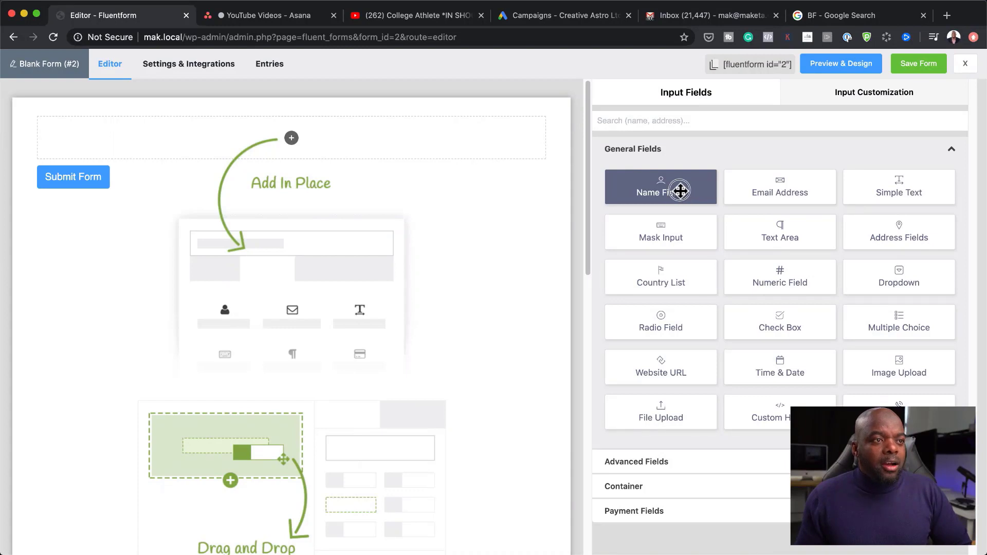
- Add Name Fields to the blank form and a GDPR Agreement checkbox beneath them
click(680, 191)
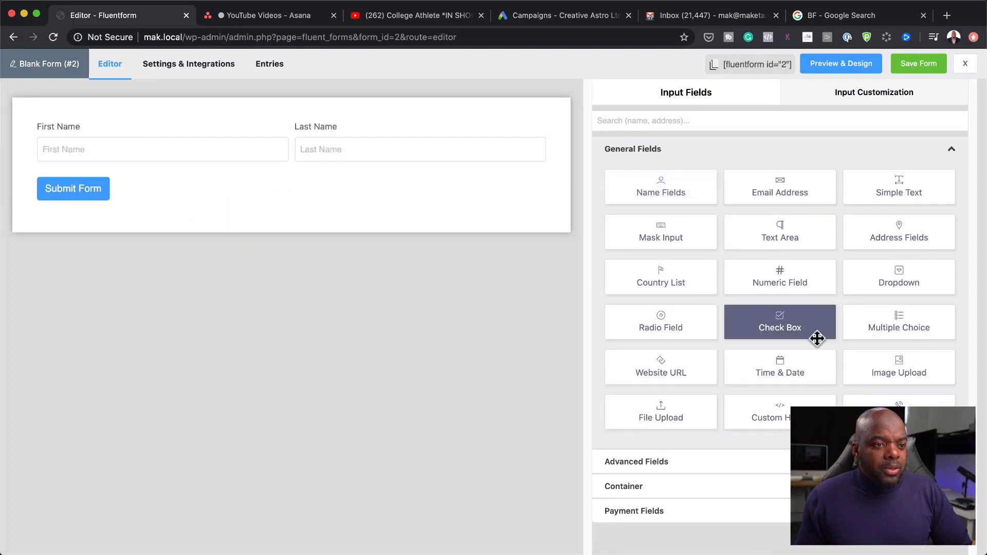
click(657, 468)
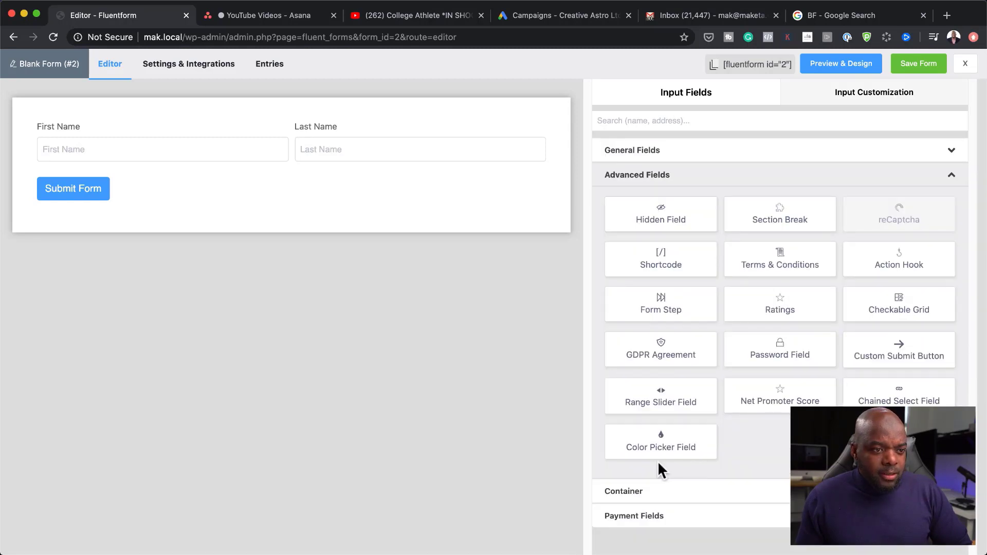
click(665, 349)
mouse_move(198, 180)
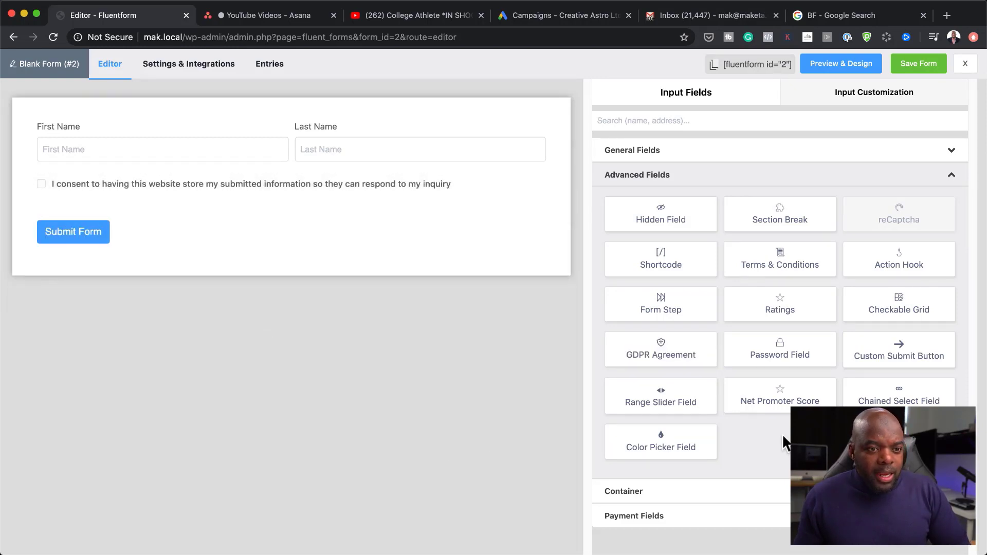
- Add a Payment Method field below the GDPR consent checkbox
click(652, 152)
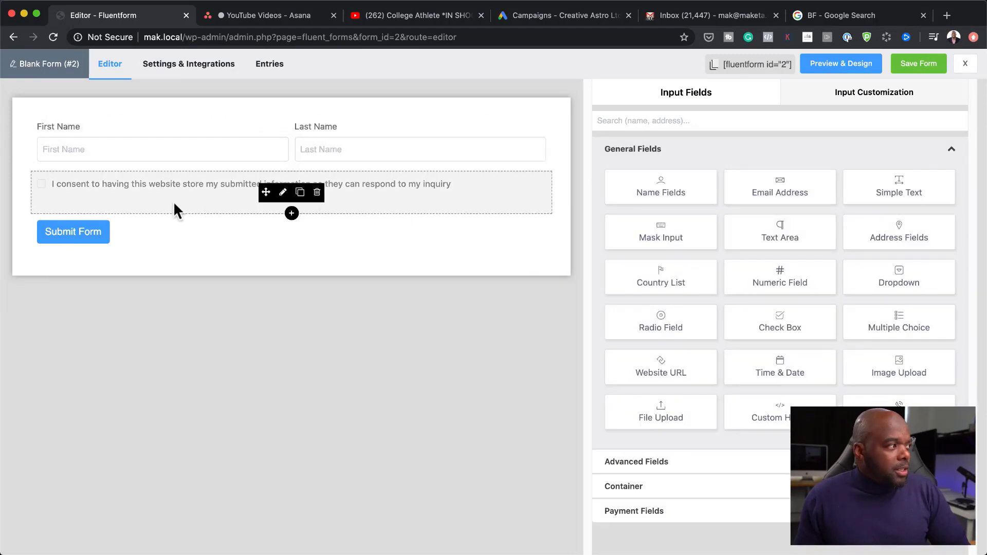
click(664, 511)
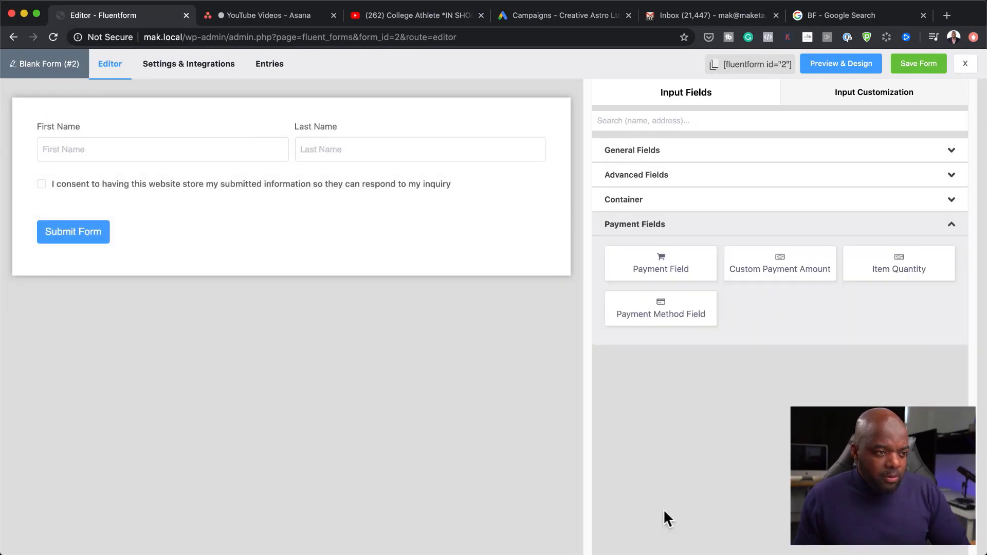
click(687, 319)
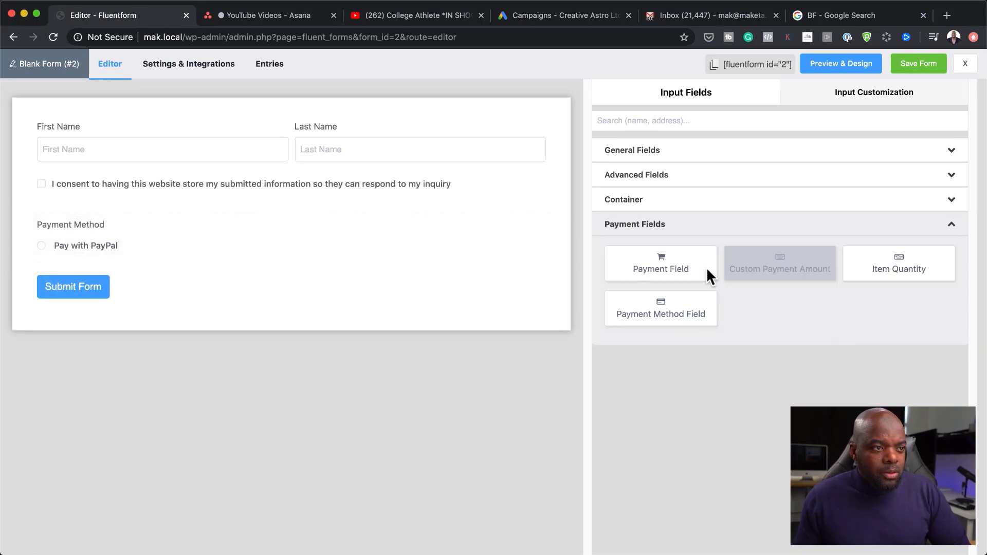
click(799, 264)
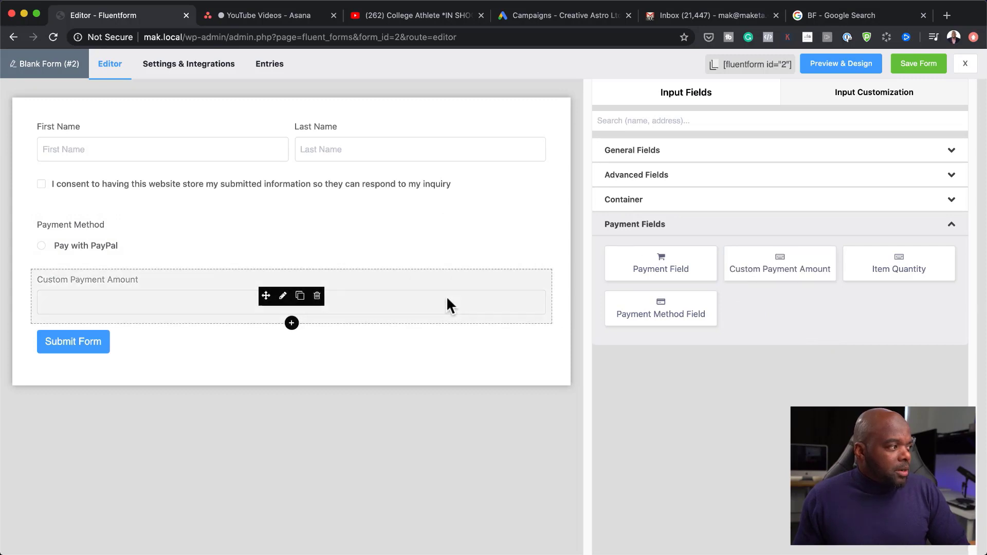
click(317, 297)
click(542, 211)
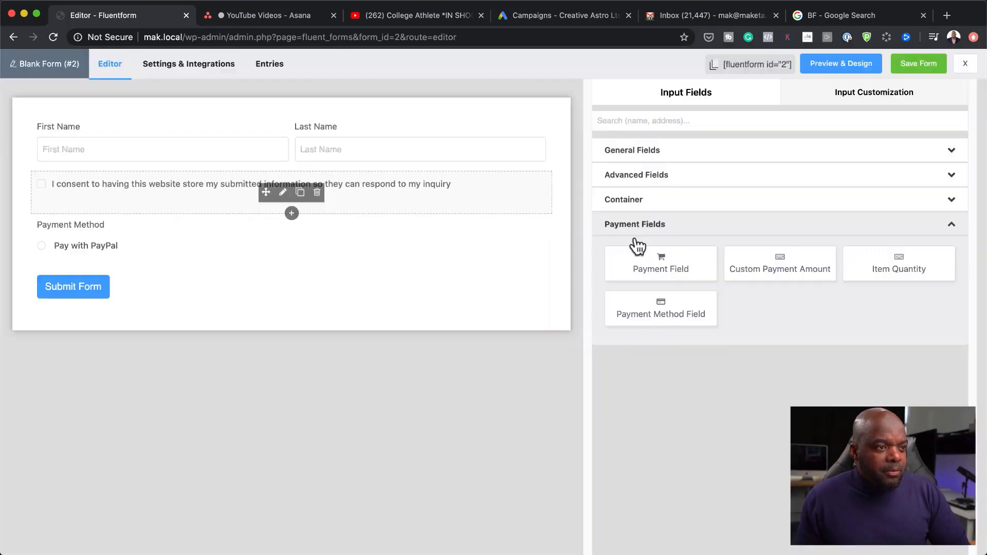
- Add a Payment Field with a payment amount of 49 and place it above the Payment Method field
click(687, 268)
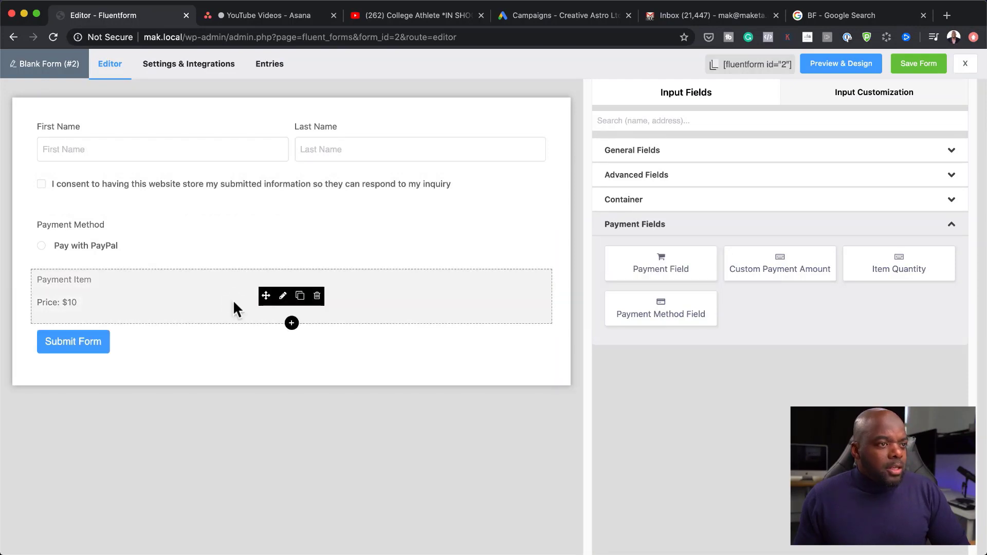
click(283, 297)
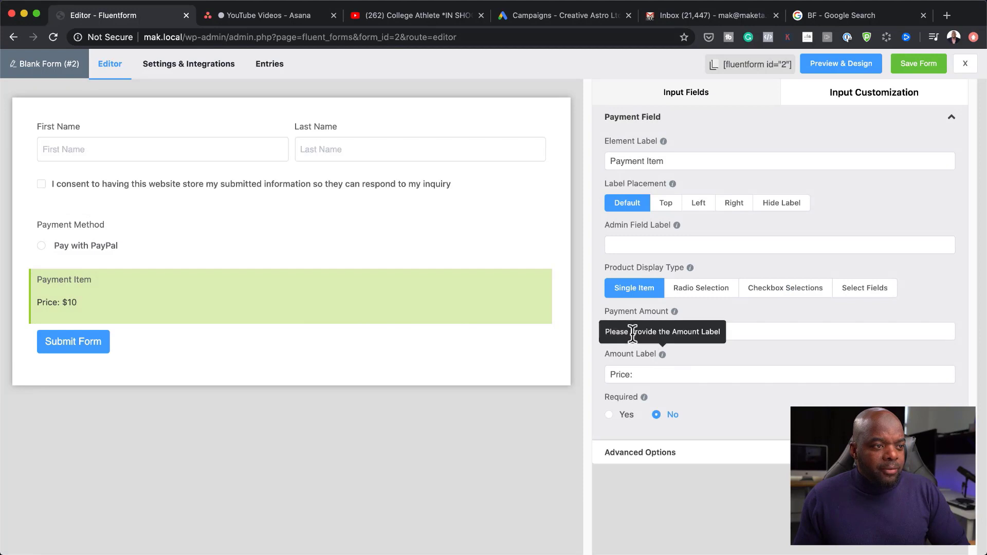
click(782, 332)
key(BackSpace)
key(BackSpace)
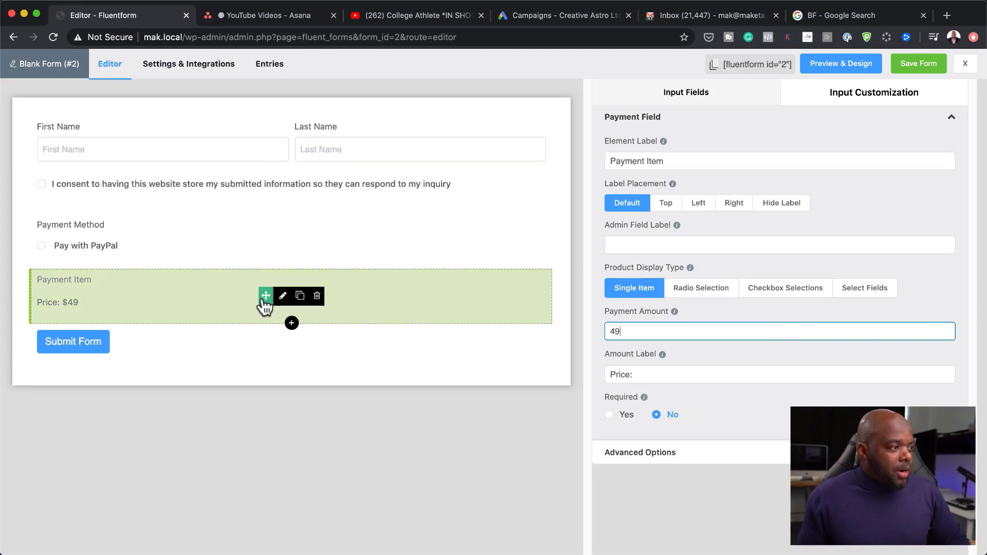
click(282, 241)
drag(266, 295, 262, 234)
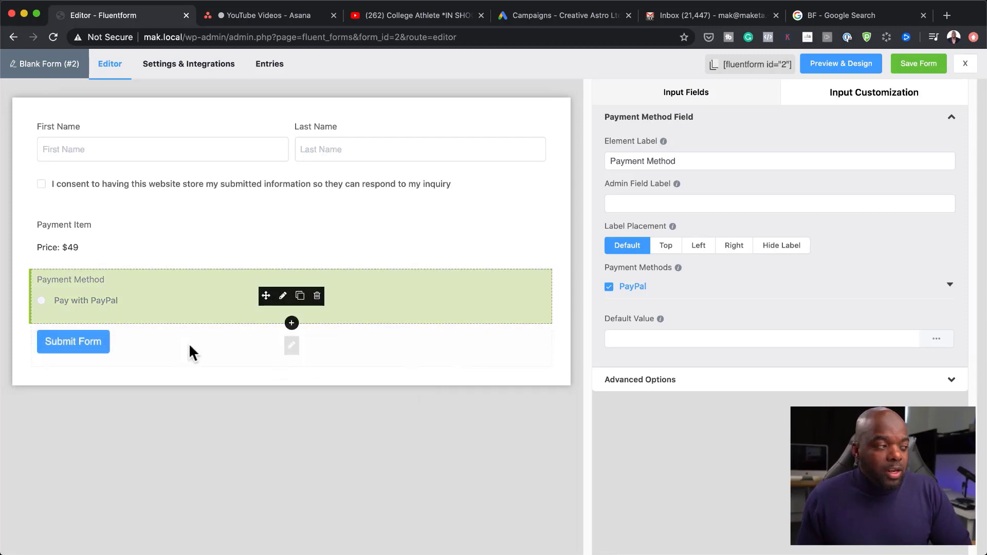
- Replace the default submit button with a Custom Submit Button and set its min-width to 50% in both normal and hover states
click(88, 340)
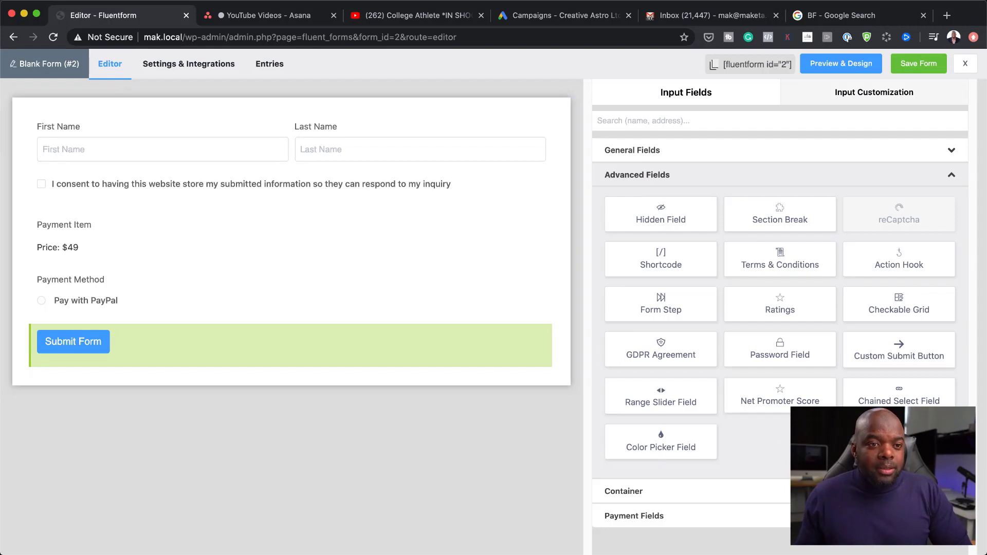
click(873, 354)
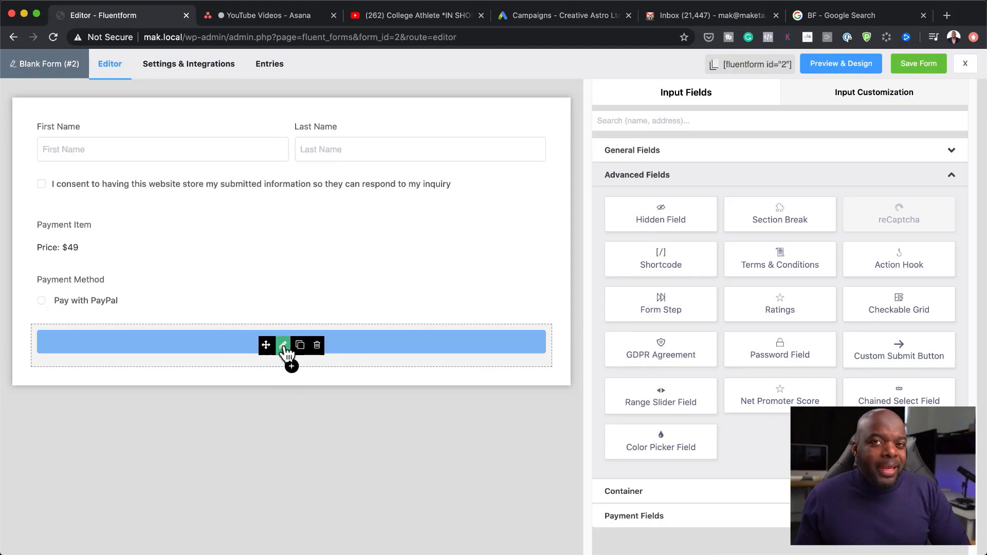
click(283, 345)
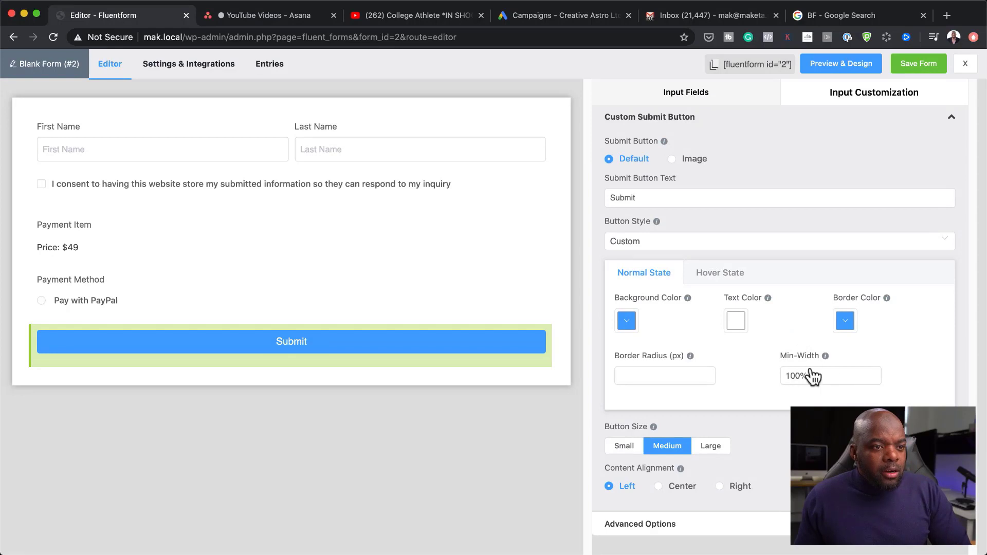
drag(795, 376, 781, 376)
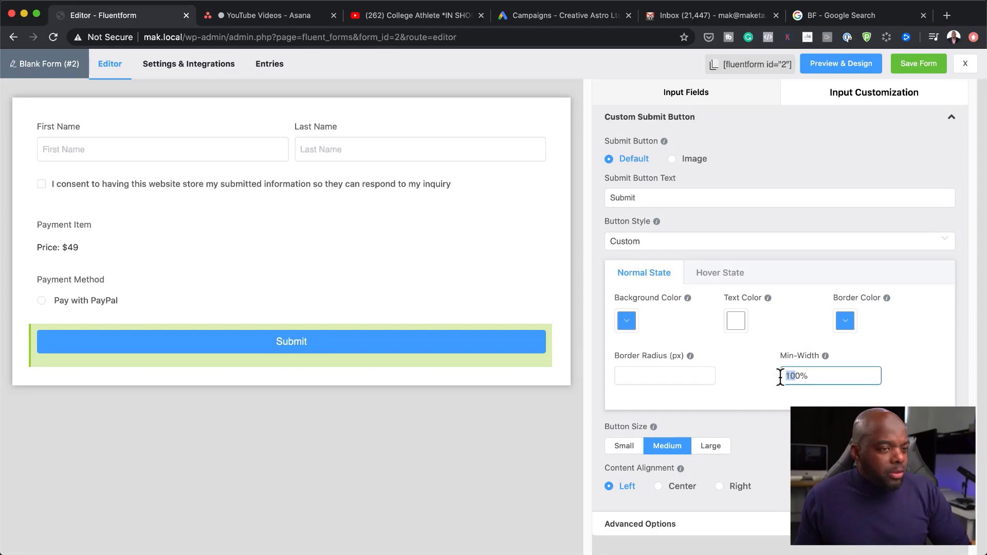
text(5)
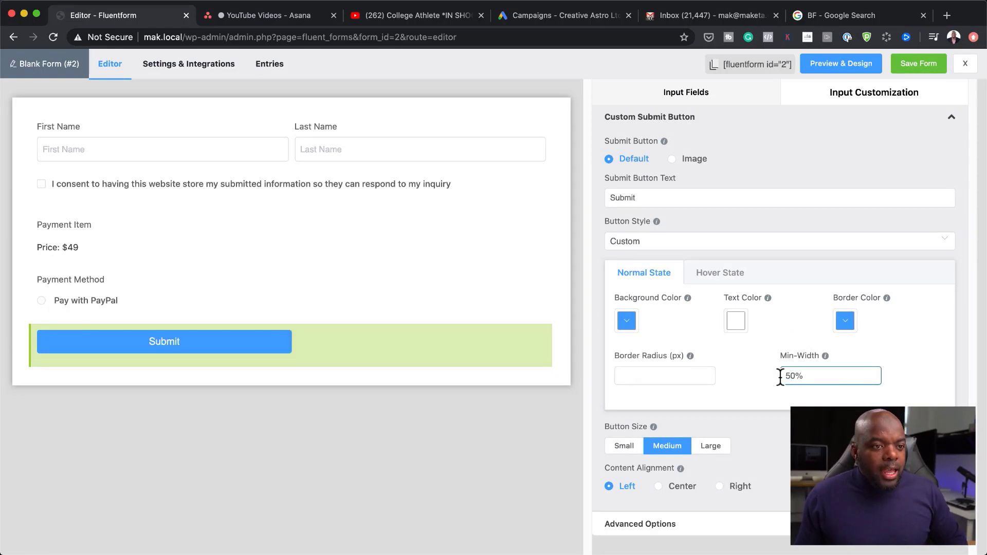
click(720, 275)
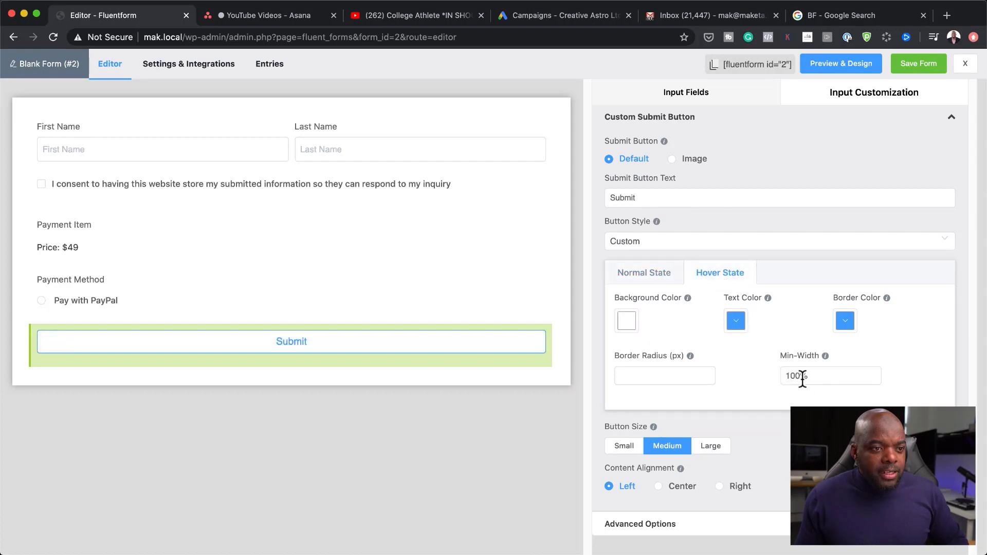
drag(796, 376, 771, 376)
text(5)
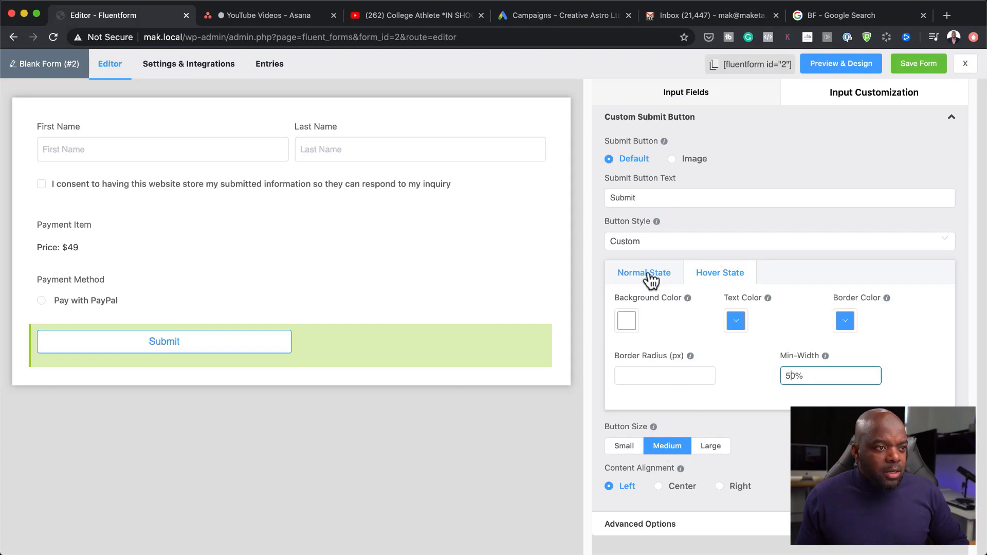
- Set the submit button's border radius to 0 in both the hover and normal states, and its size to Large
click(648, 374)
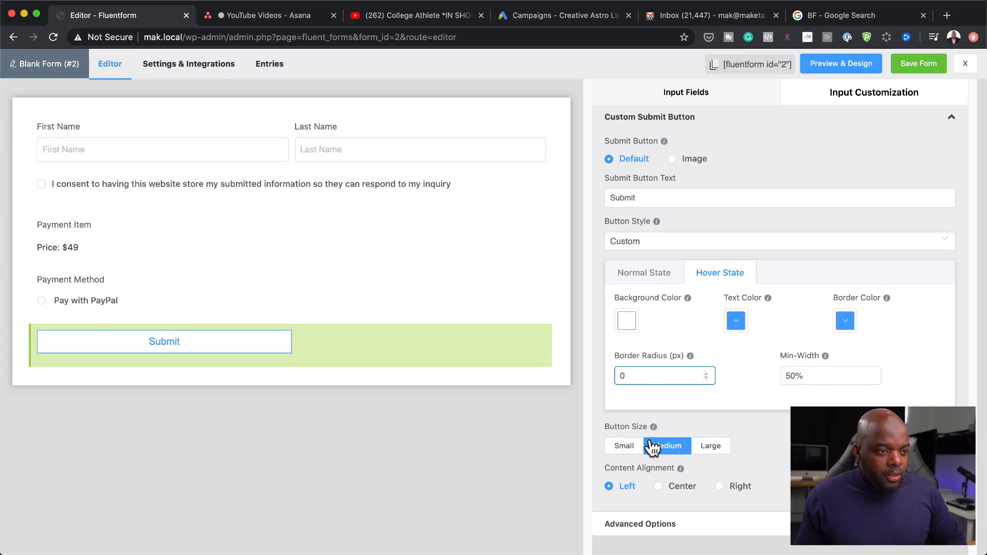
click(712, 449)
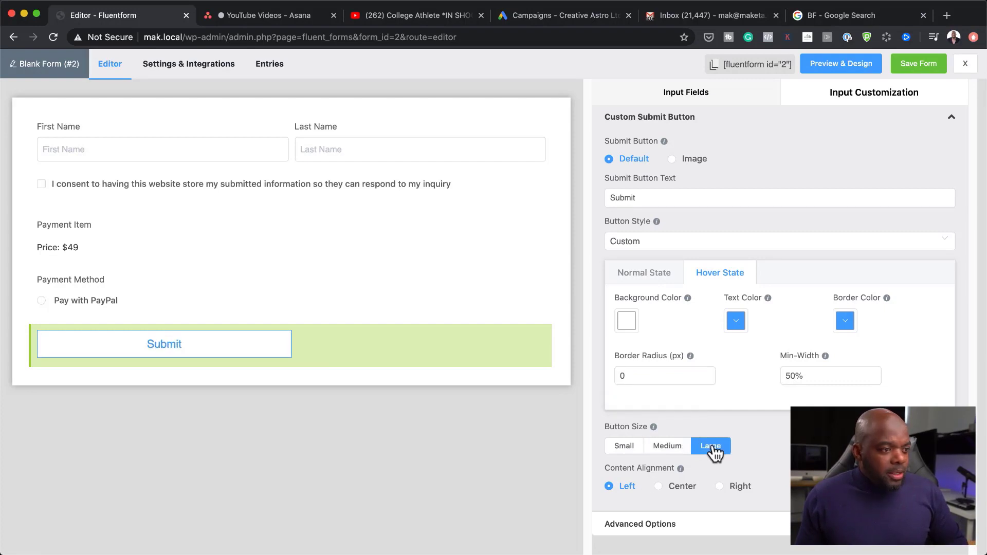
click(664, 280)
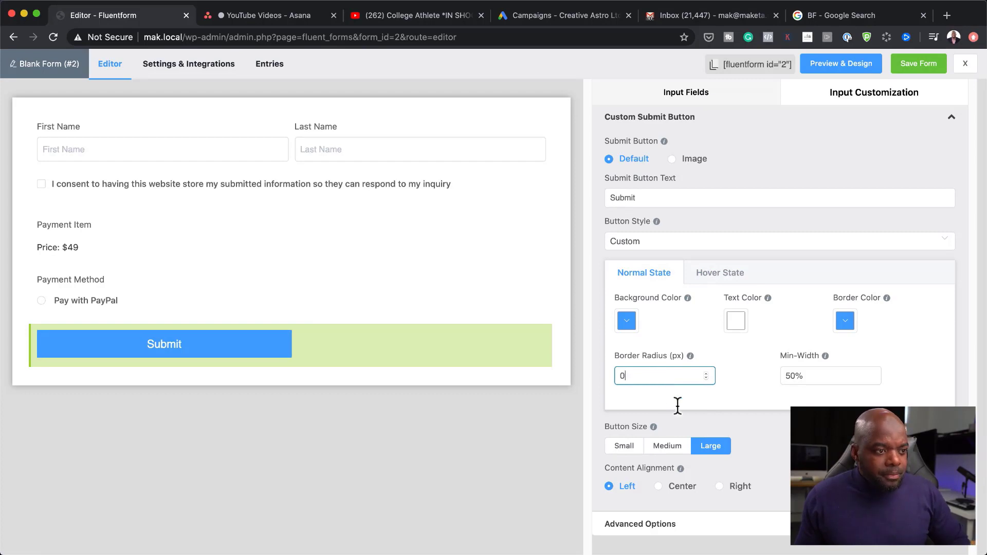
click(712, 449)
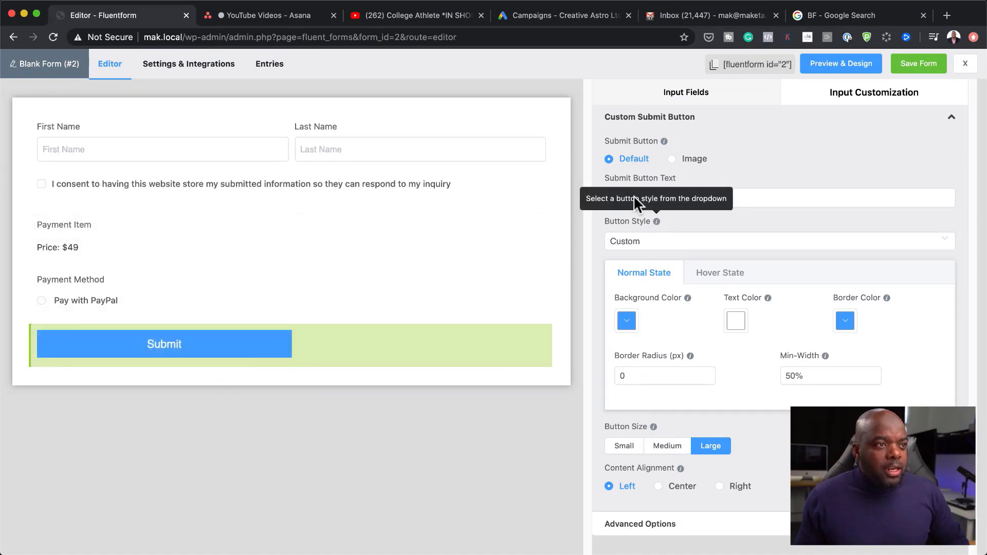
- Change the submit button text to "MAKE A PAYMENT" and save the form
double_click(762, 198)
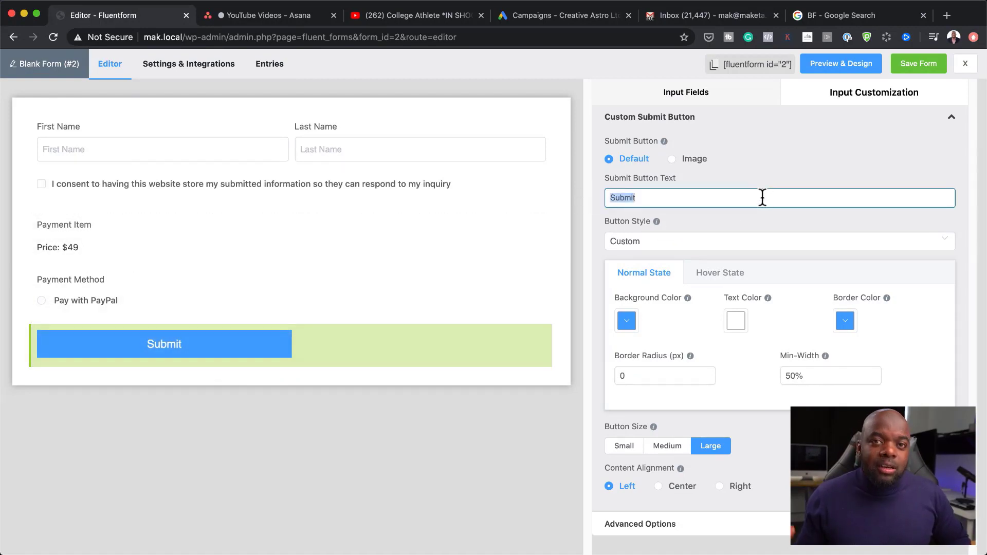
text(MAKE )
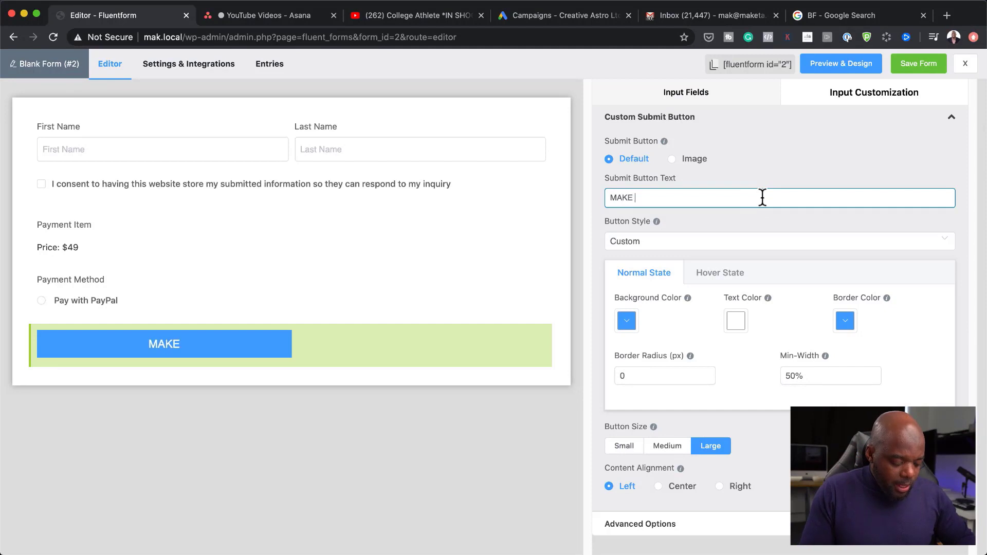
text(A PAYMENT)
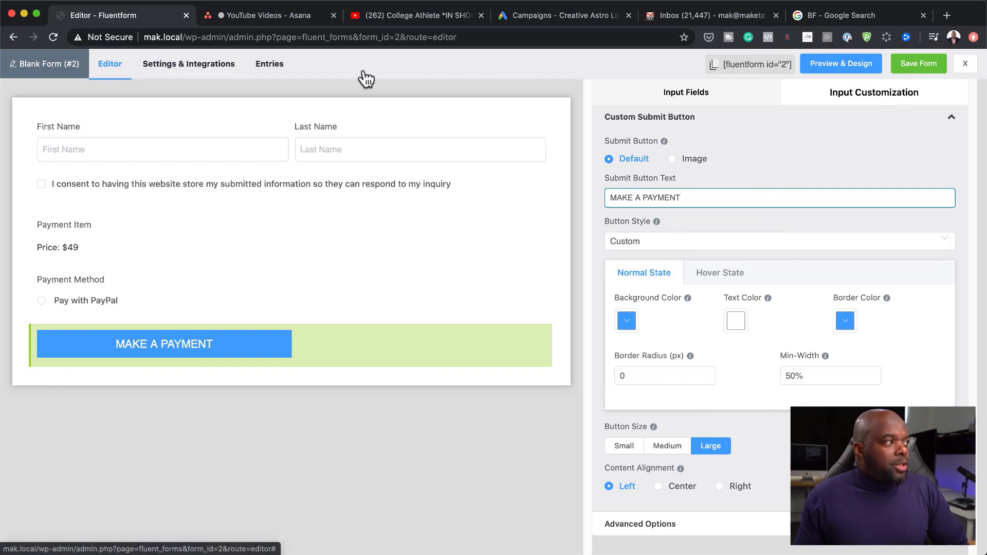
click(916, 65)
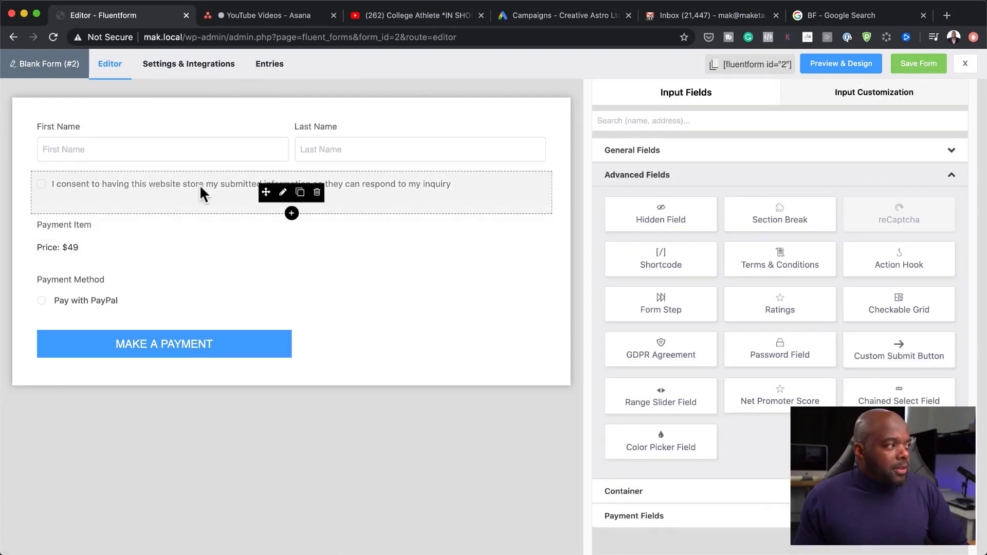
- Move the GDPR consent below the payment button, correct its description from "having" to "have" with a final period, and save the form
drag(264, 194, 265, 353)
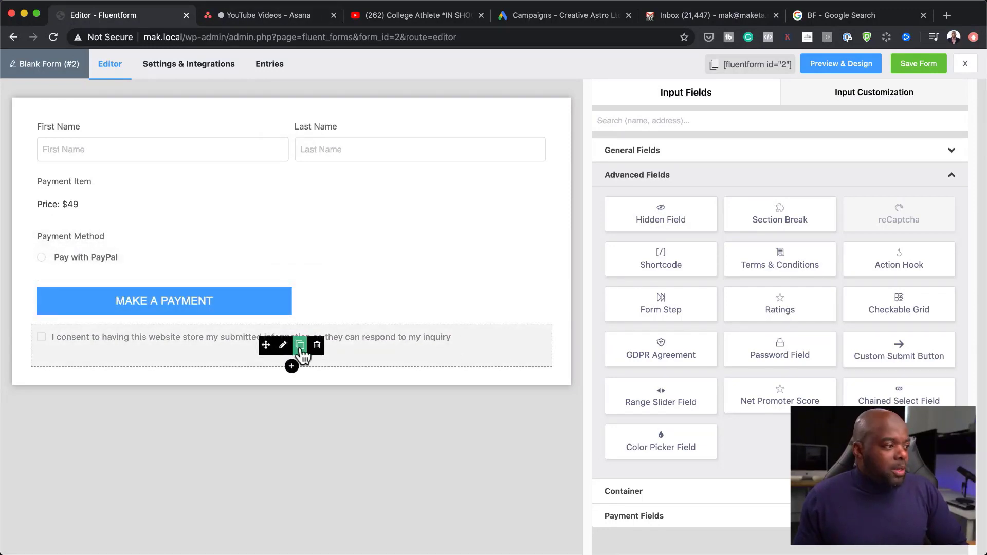
click(285, 352)
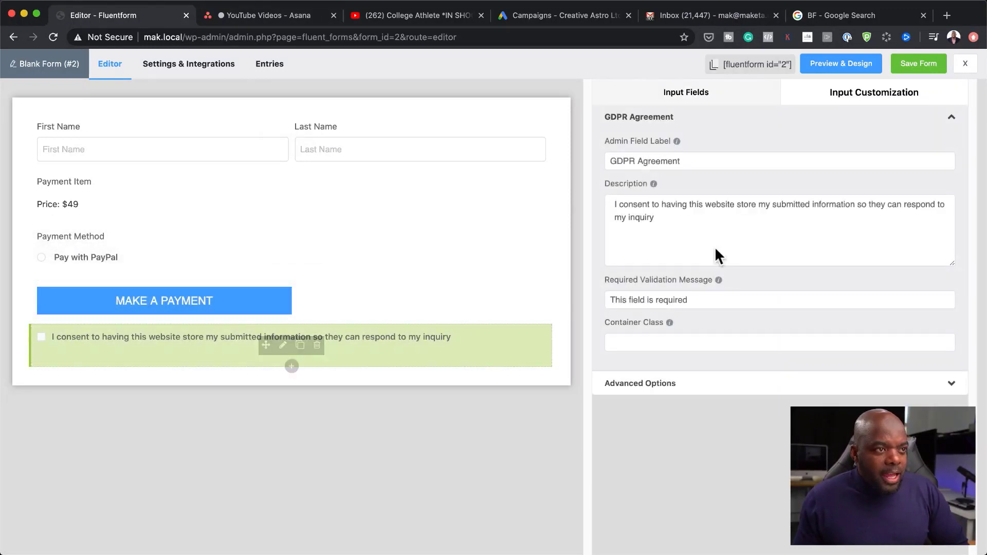
click(655, 219)
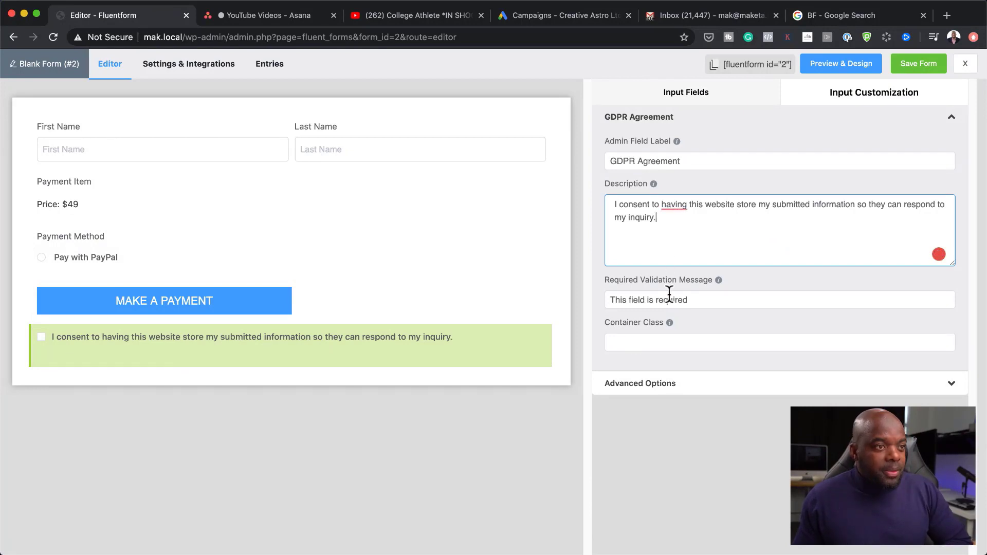
double_click(674, 204)
text(have)
click(919, 63)
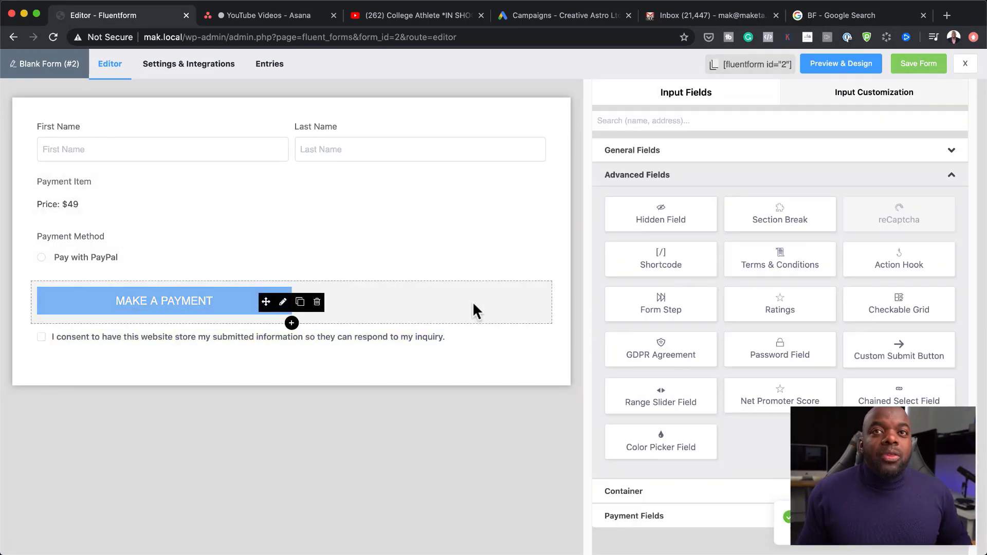
- Copy the form's shortcode [fluentform id="2"] and leave the form editor
click(719, 67)
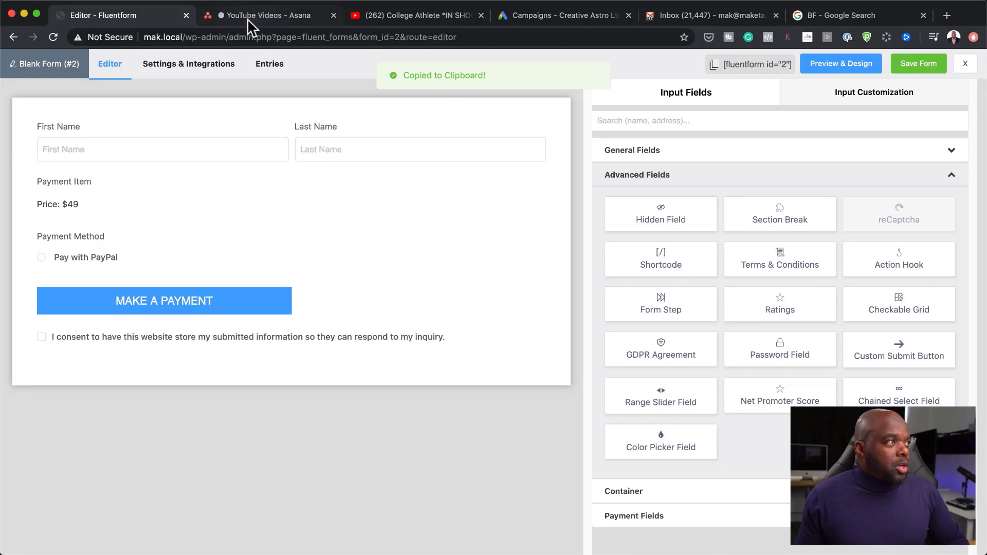
click(13, 37)
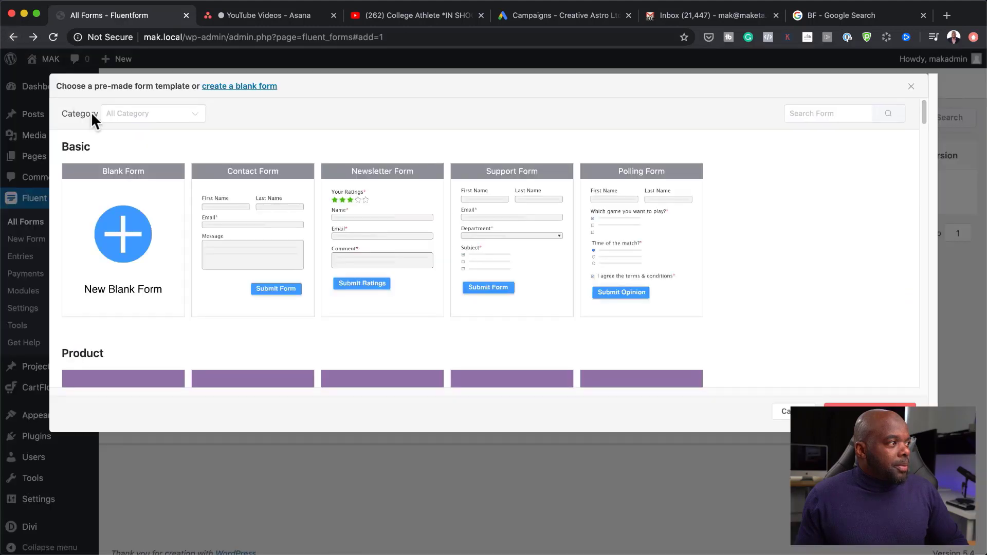
- Dismiss the form template chooser and open the Order page for editing in the Divi Builder
click(911, 87)
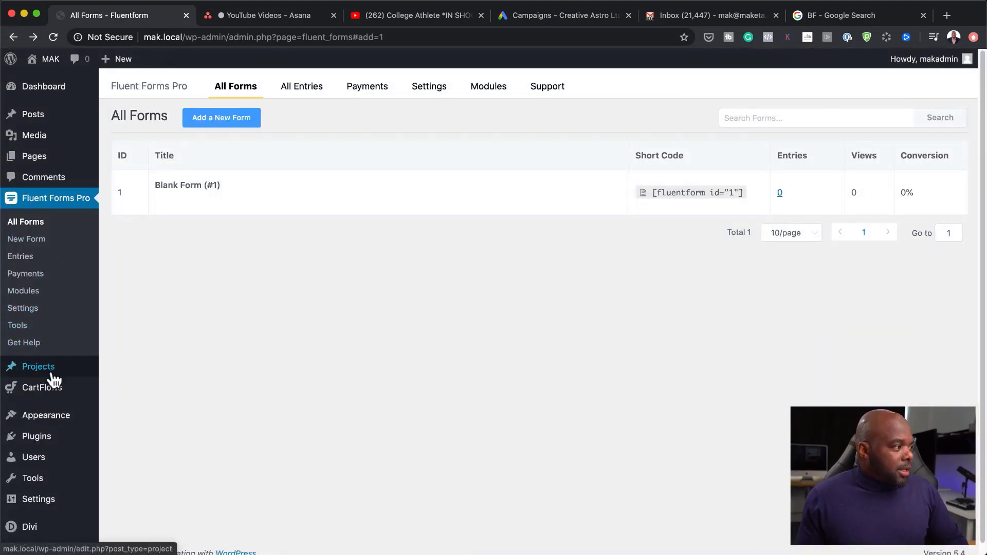
mouse_move(44, 156)
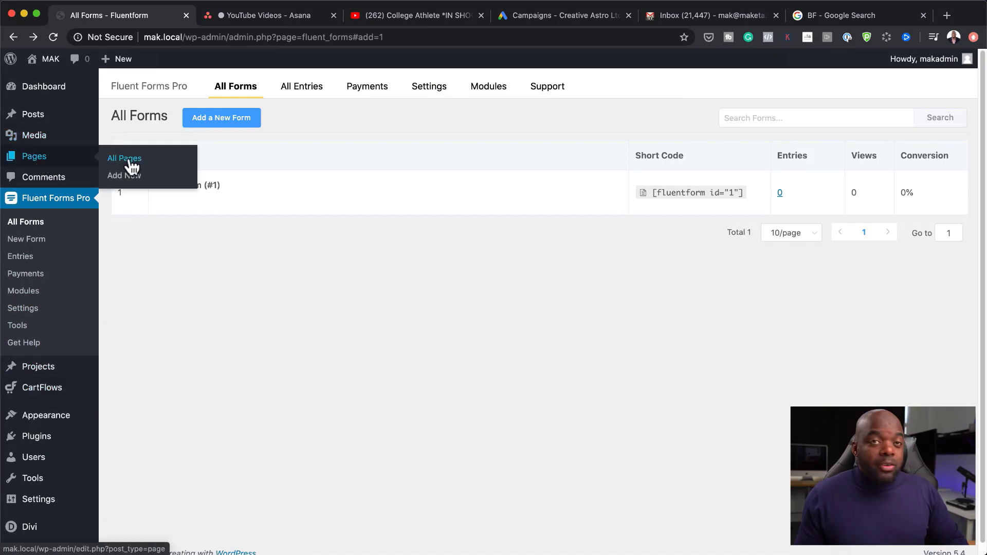
click(127, 158)
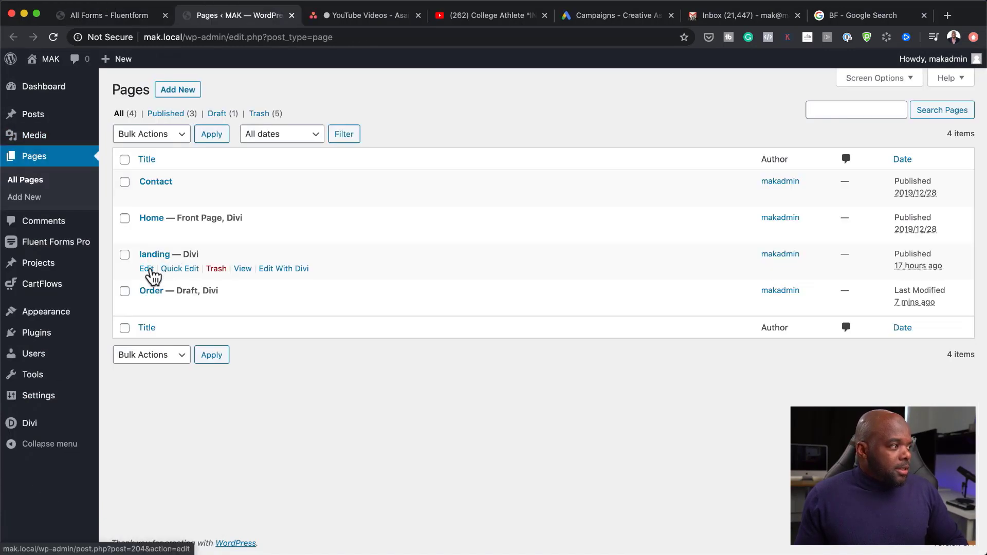
click(148, 307)
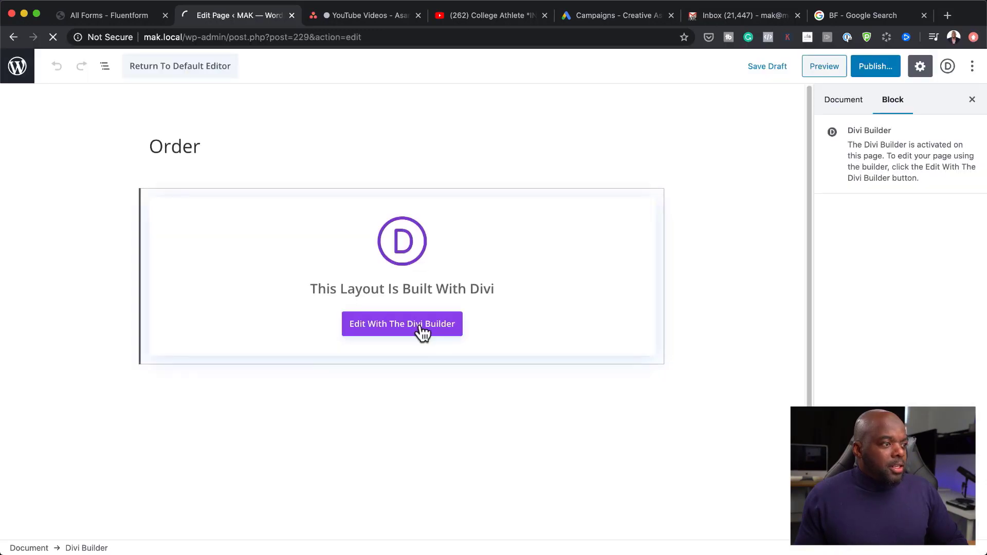
click(419, 327)
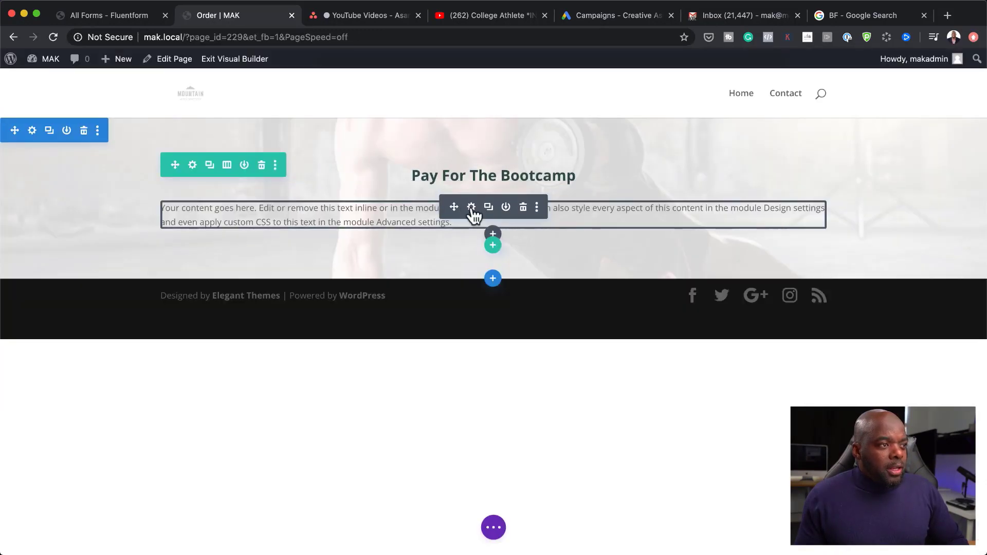
- Replace the placeholder text under the "Pay For The Bootcamp" heading with the shortcode [fluentform id="2"] and save the text module
click(471, 207)
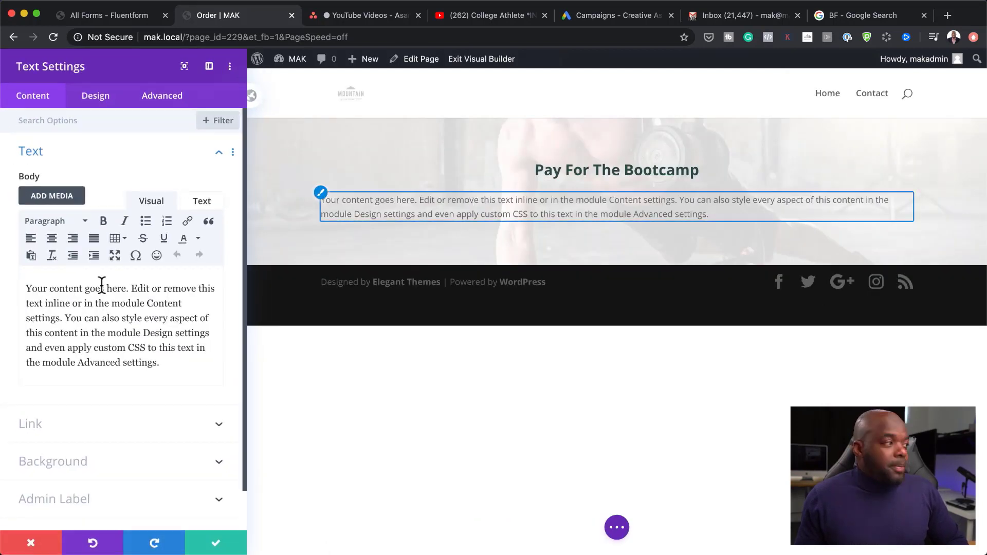
drag(172, 374, 22, 274)
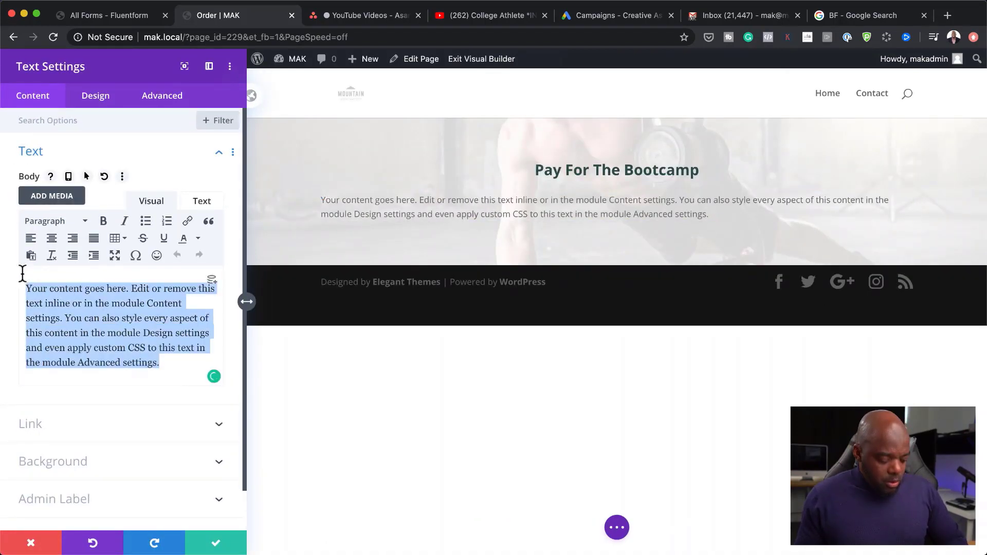
key(super+v)
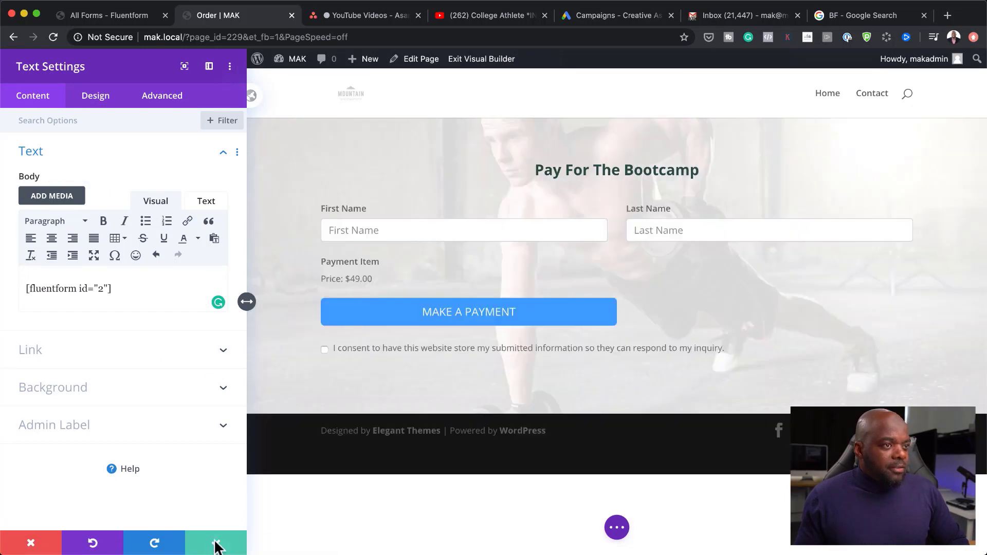
click(216, 545)
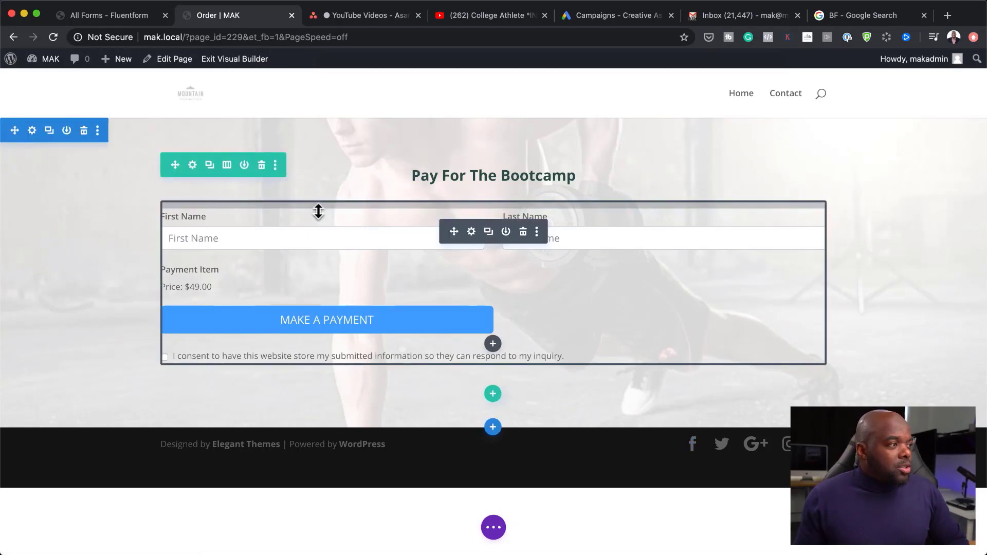
- Give the row containing the payment form a white background and 3px rounded corners
click(193, 165)
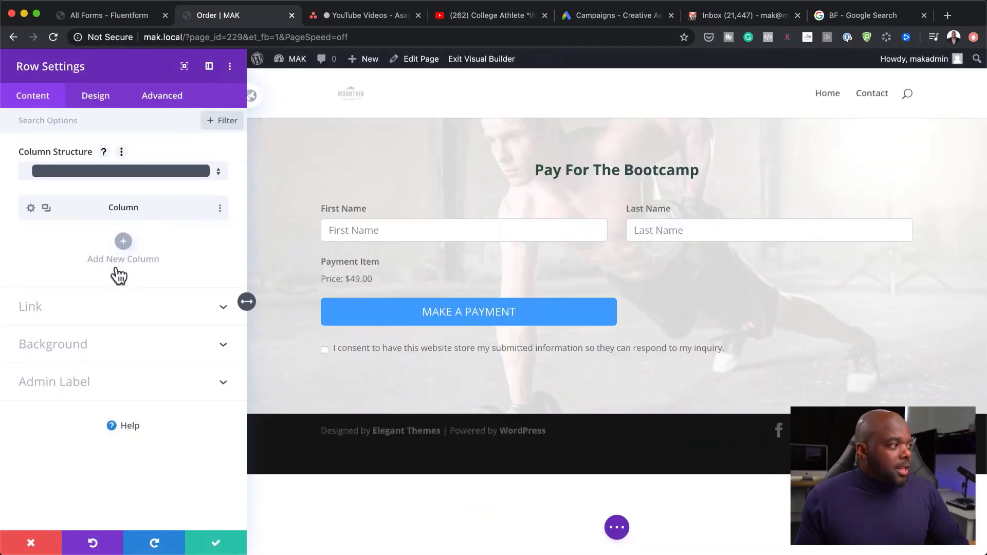
click(106, 101)
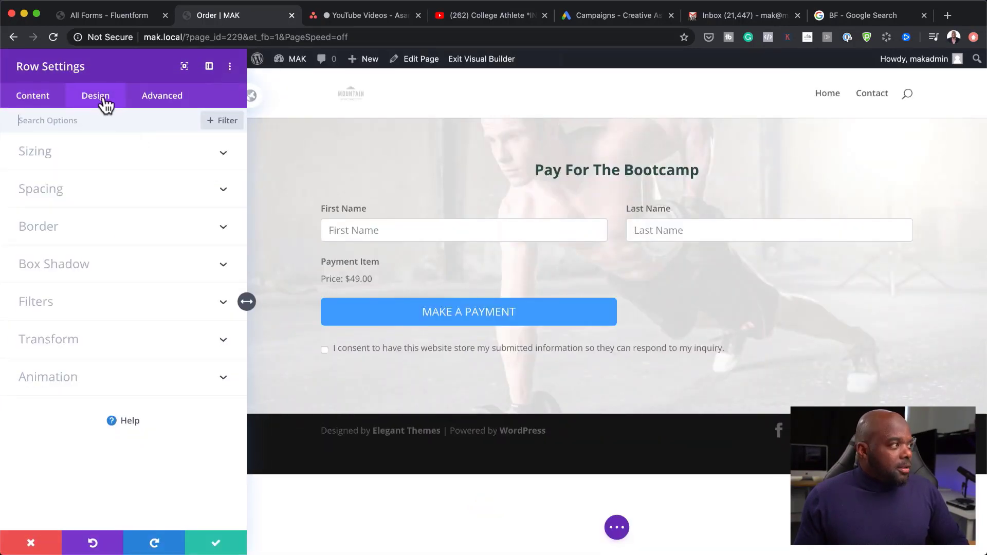
click(39, 109)
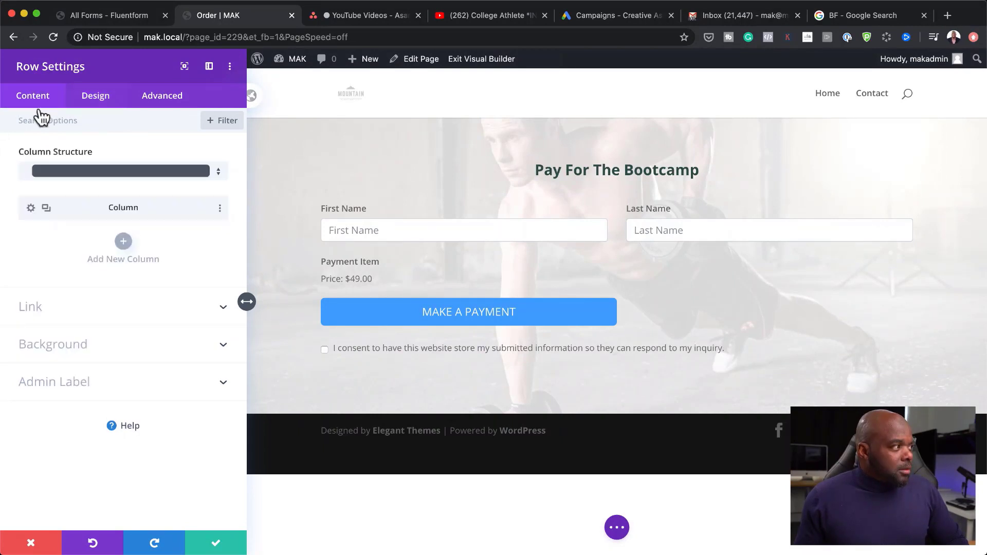
click(52, 345)
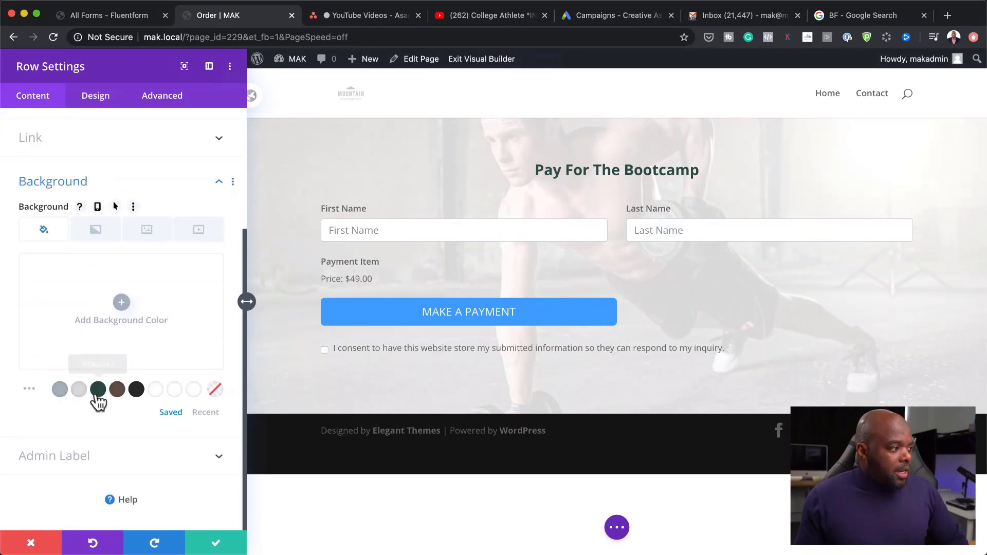
click(156, 391)
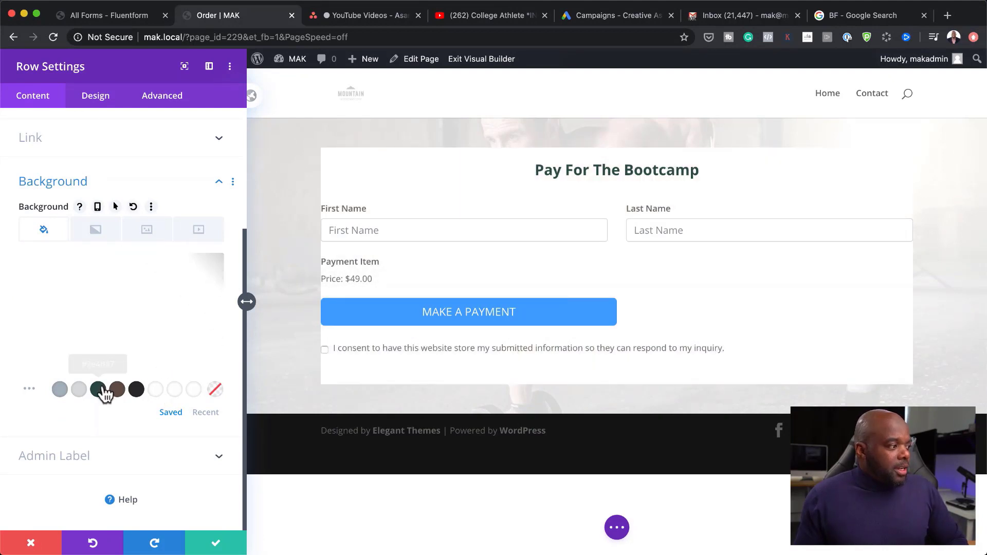
click(103, 94)
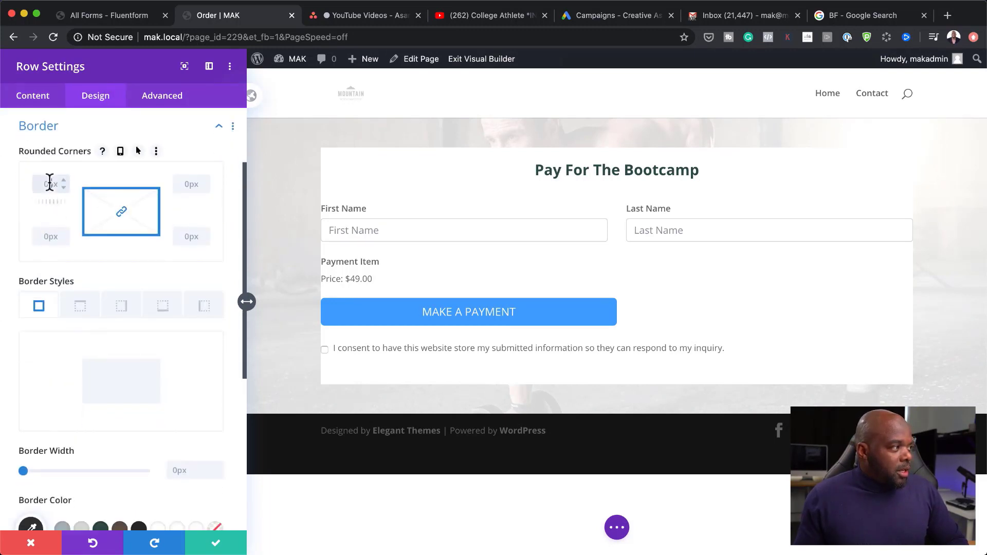
text(3)
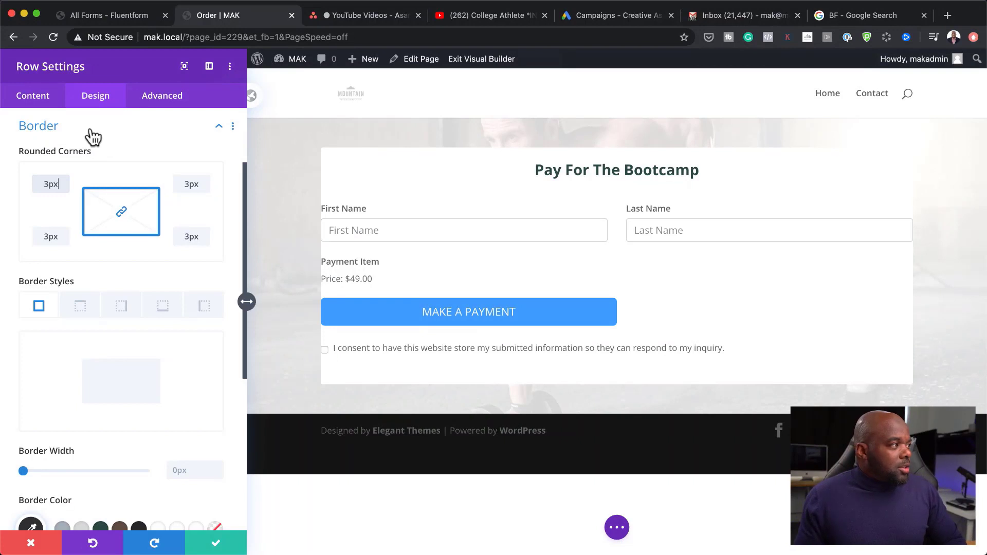
- Set the row's padding to 40px on all four sides, linking opposite sides, and save the row settings
scroll(124, 414, down, 5)
scroll(124, 421, up, 6)
click(50, 201)
click(32, 241)
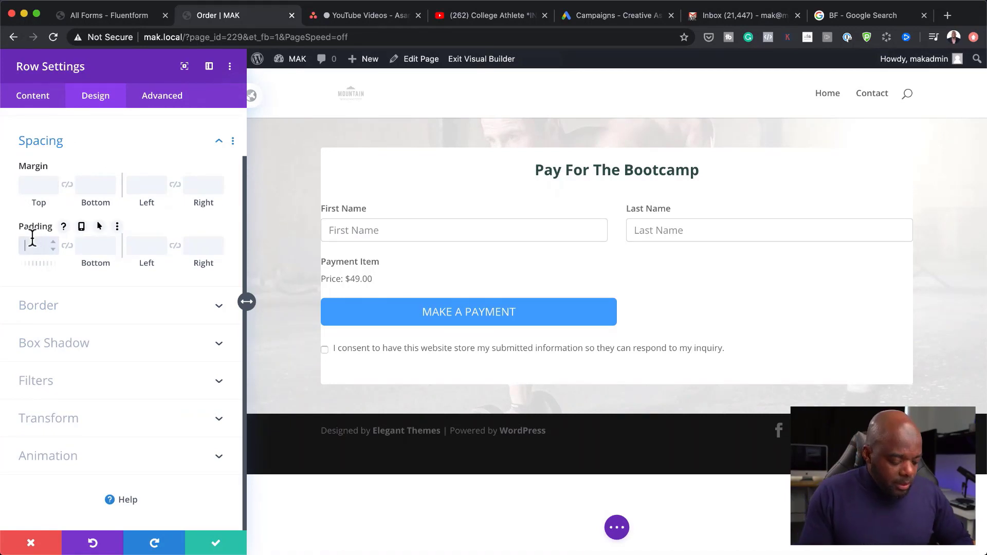
text(40)
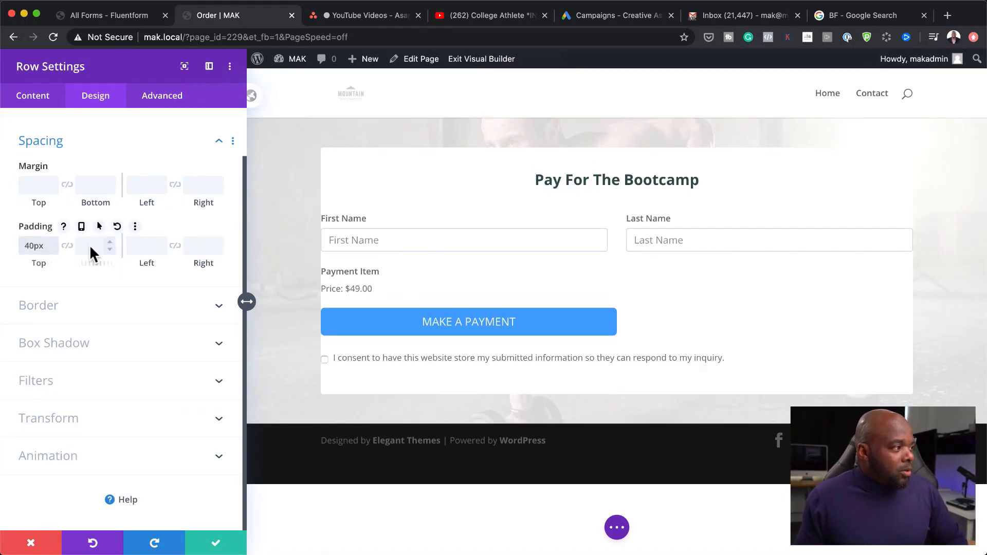
click(68, 246)
click(175, 246)
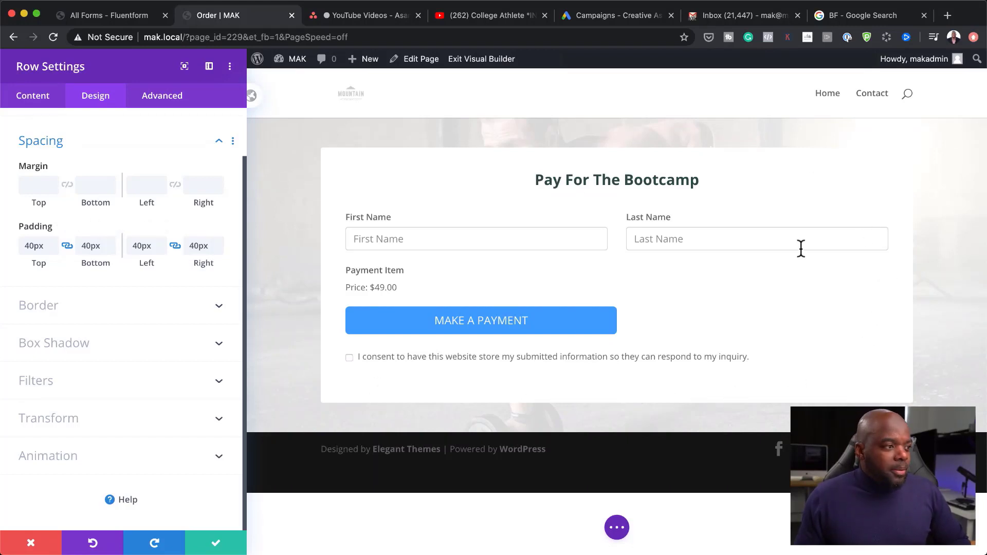
click(219, 544)
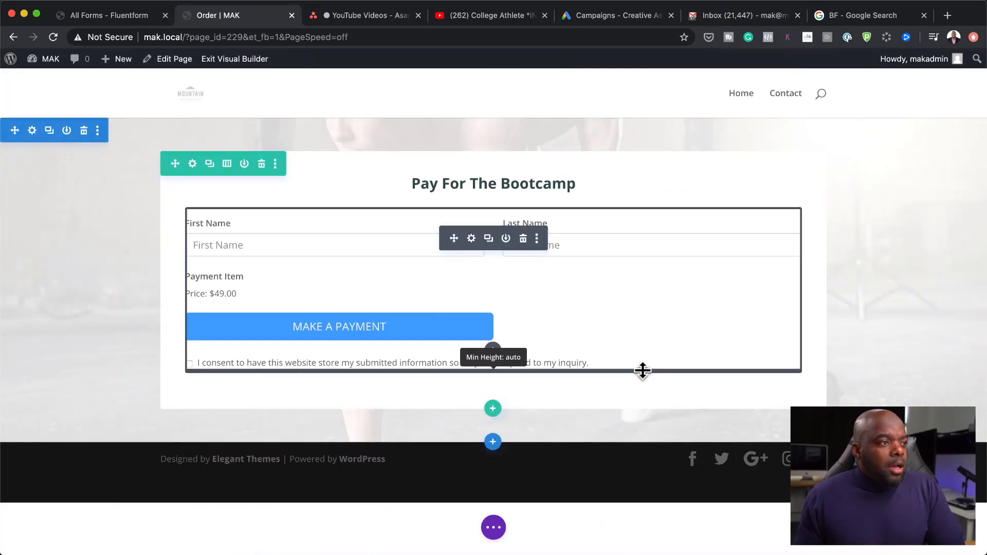
- Link the section's top and bottom padding and enlarge both to slightly more than 106px
drag(247, 176, 243, 207)
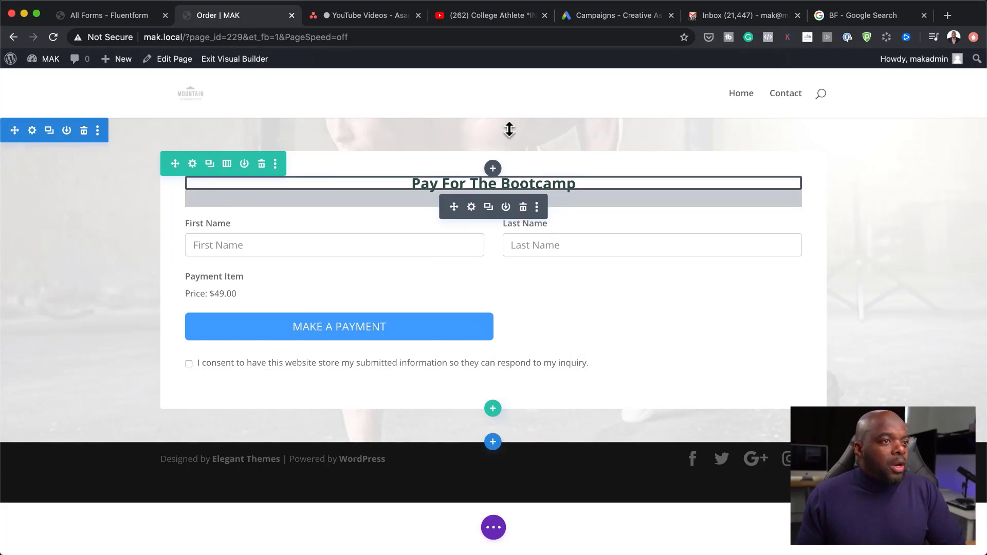
drag(781, 133, 777, 166)
click(506, 152)
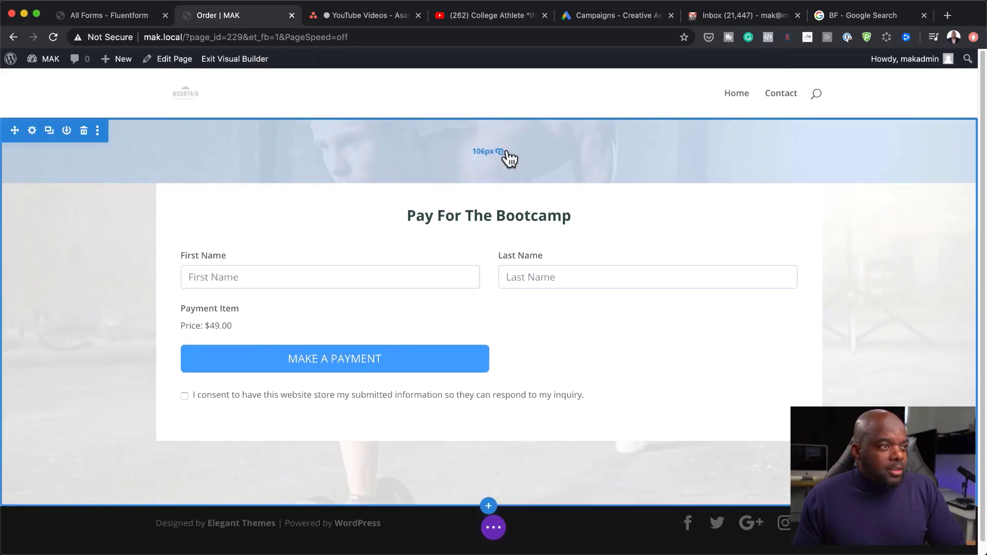
drag(700, 150, 701, 159)
- Set the payment form row's width to 70% and save the row settings
click(188, 206)
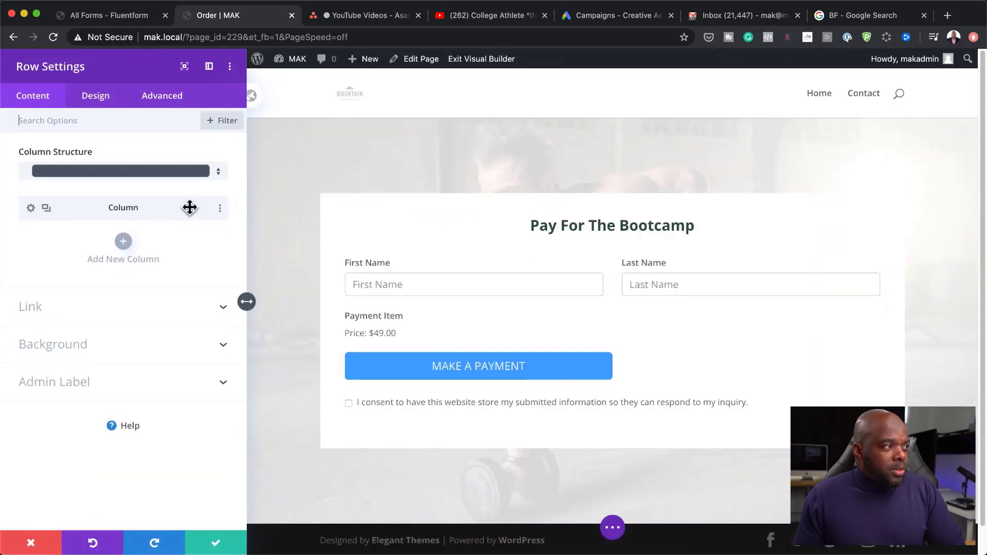
click(98, 96)
click(57, 160)
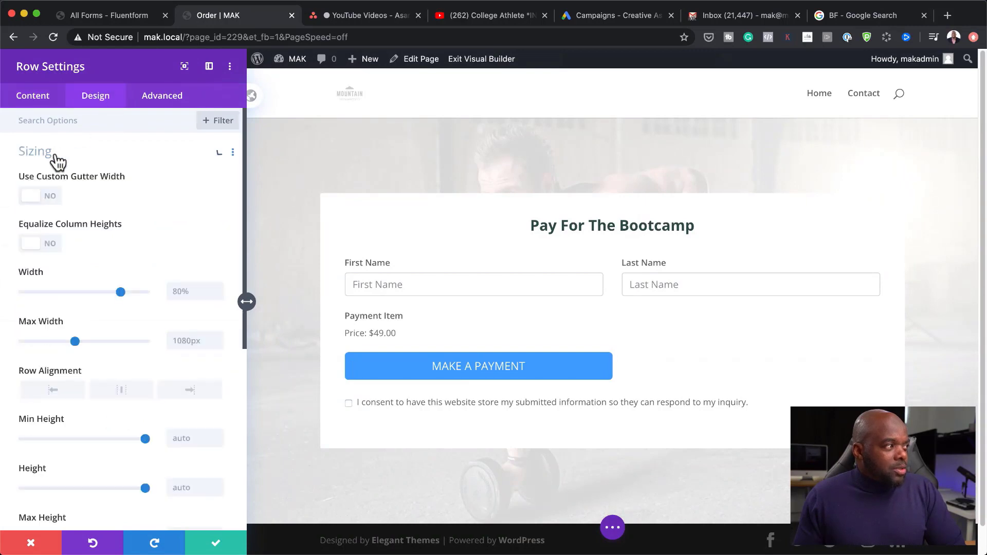
drag(120, 294, 110, 298)
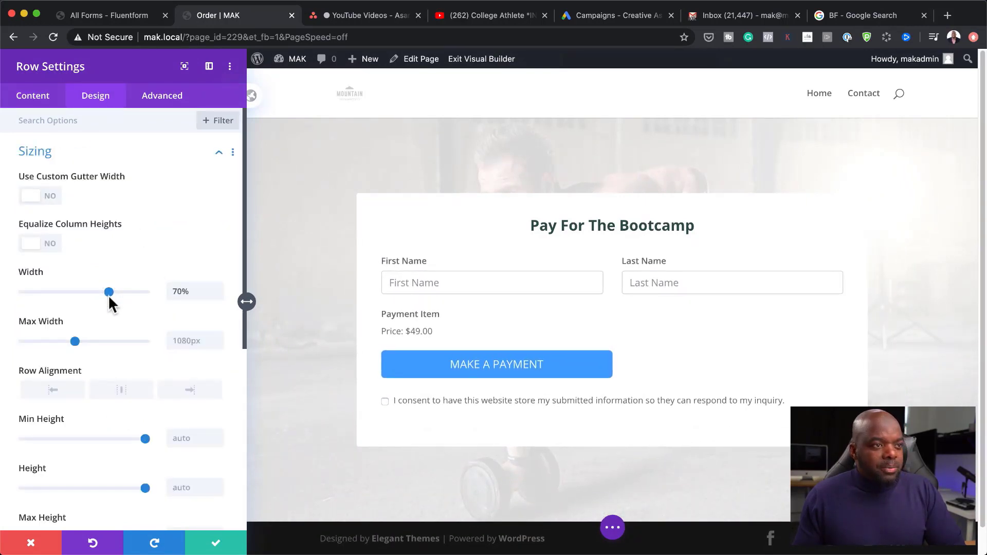
click(216, 546)
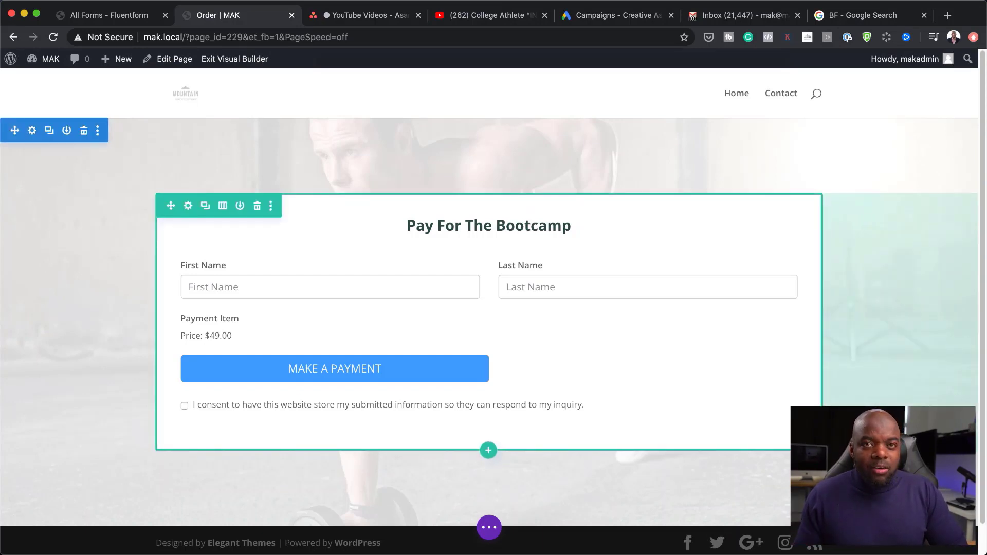
- Publish the Order page and exit the visual builder
click(489, 527)
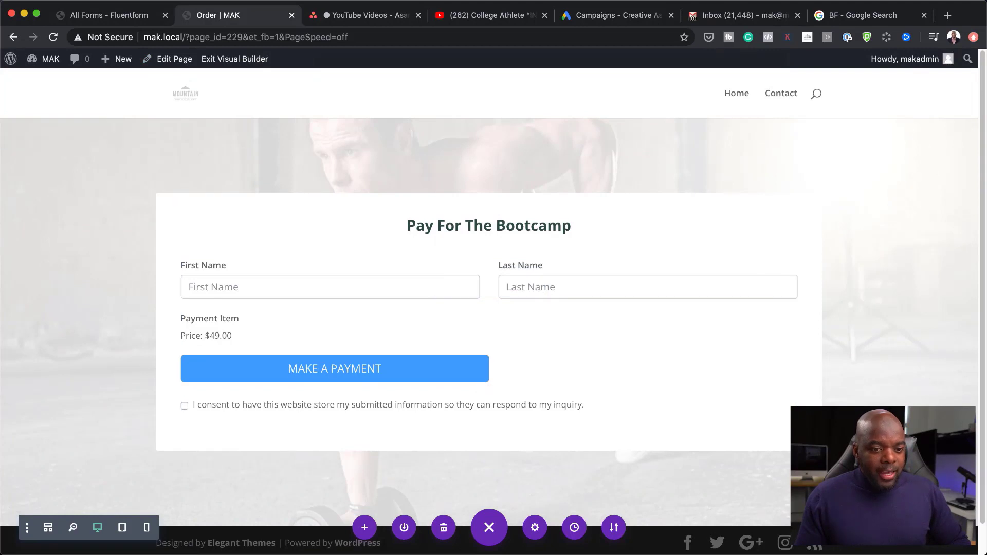
click(250, 59)
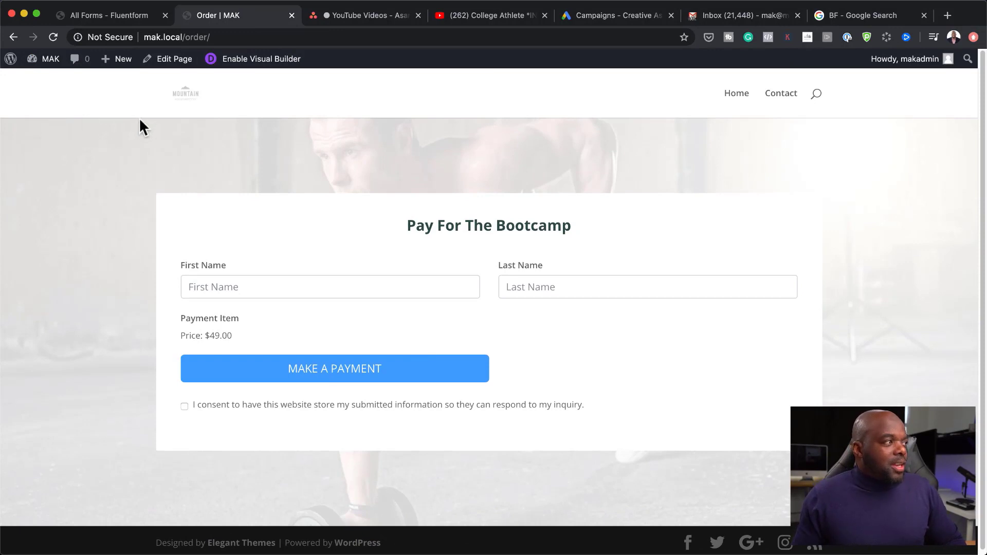
- Go to the WordPress dashboard and add a new page titled "Thank You"
mouse_move(45, 64)
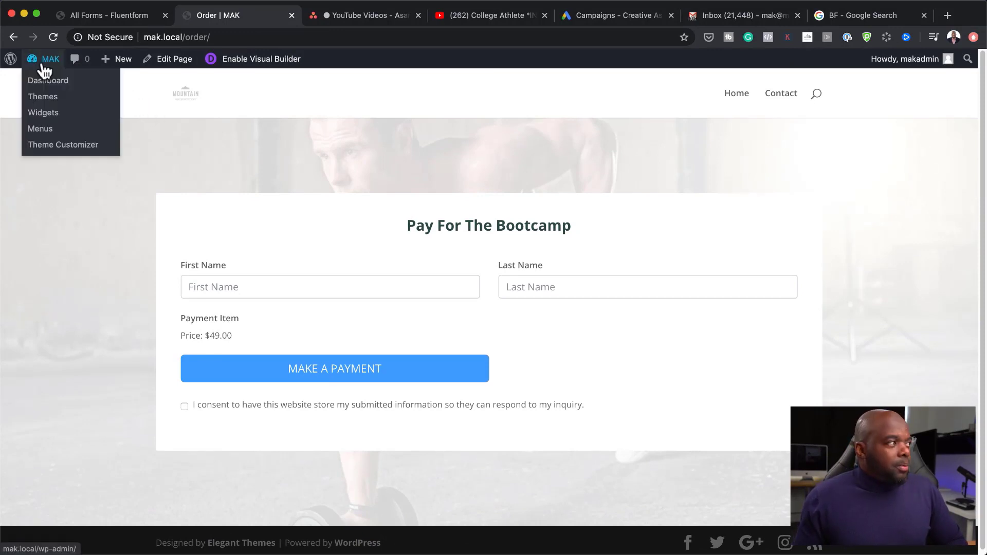
click(45, 81)
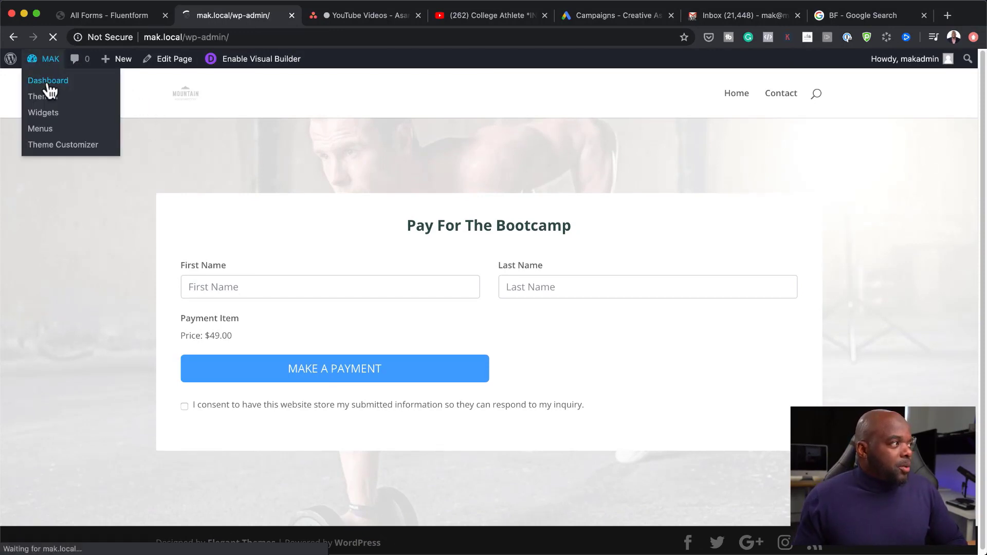
mouse_move(40, 200)
click(126, 221)
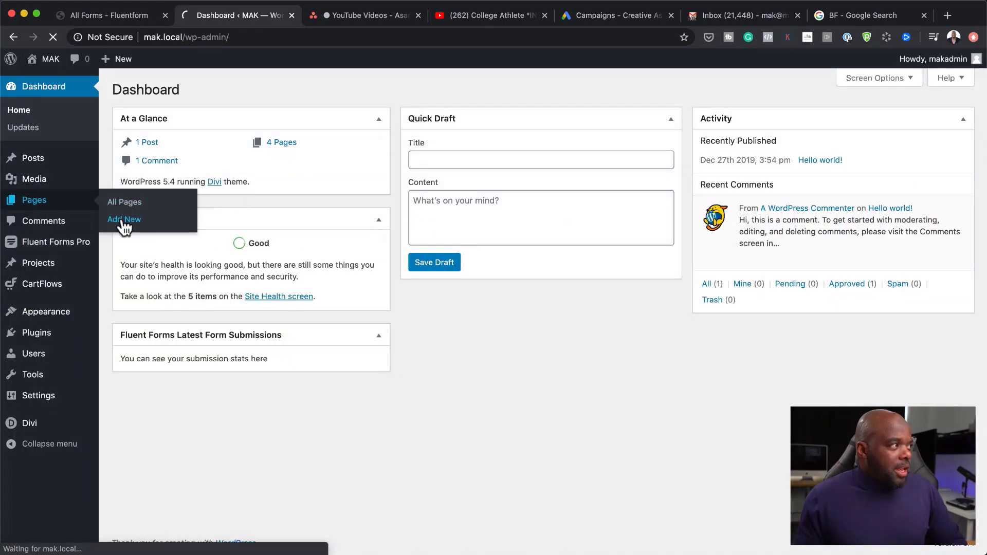
text(Thank)
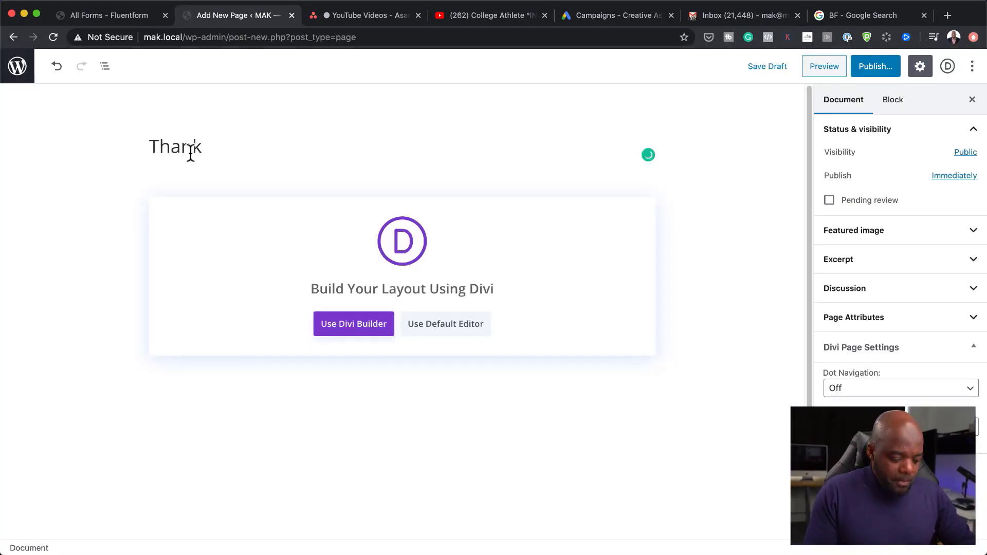
text( You)
- Start building the Thank You page from scratch with the Divi Builder and insert a single-column row
click(369, 329)
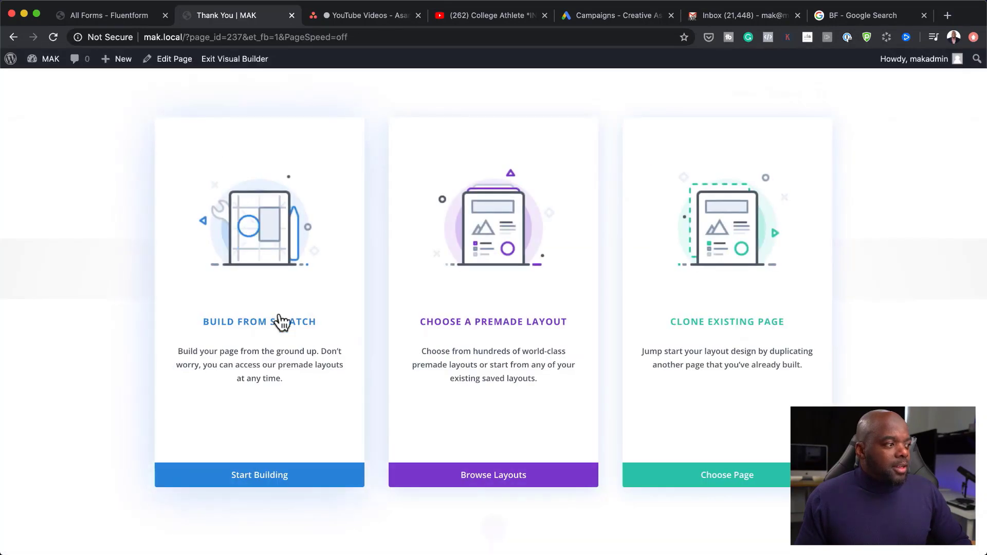
click(279, 326)
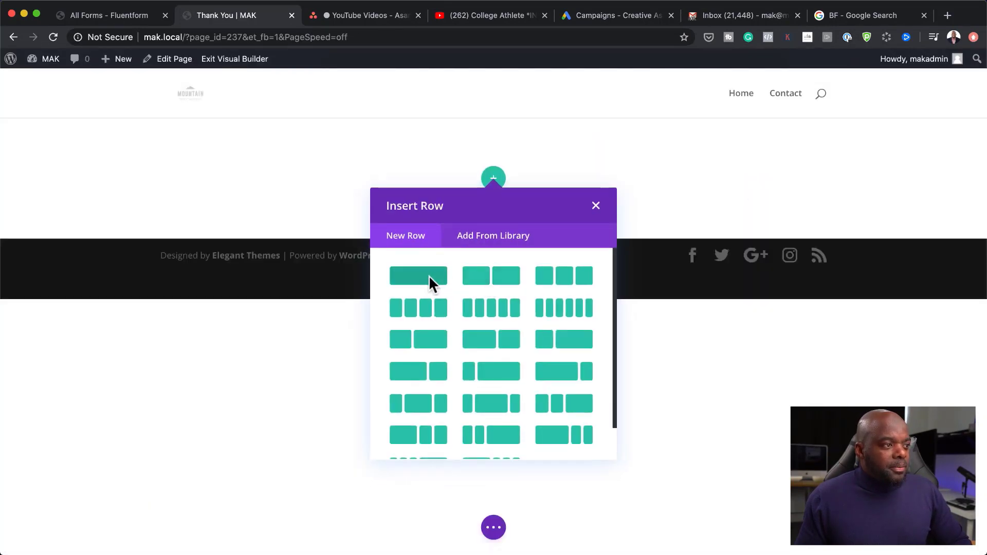
click(430, 278)
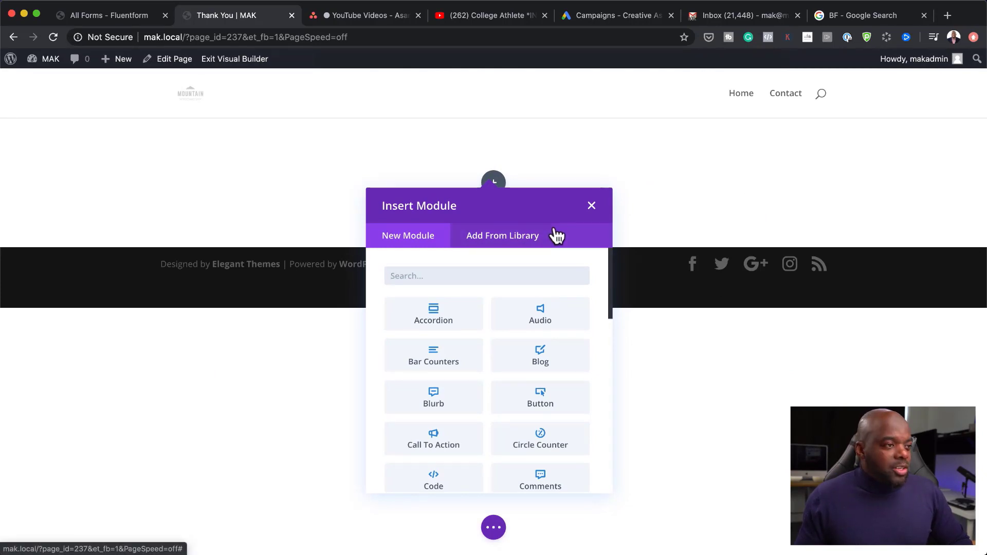
- Add a Text module to the row with the content "Your payment has been successful!"
click(474, 276)
text(text)
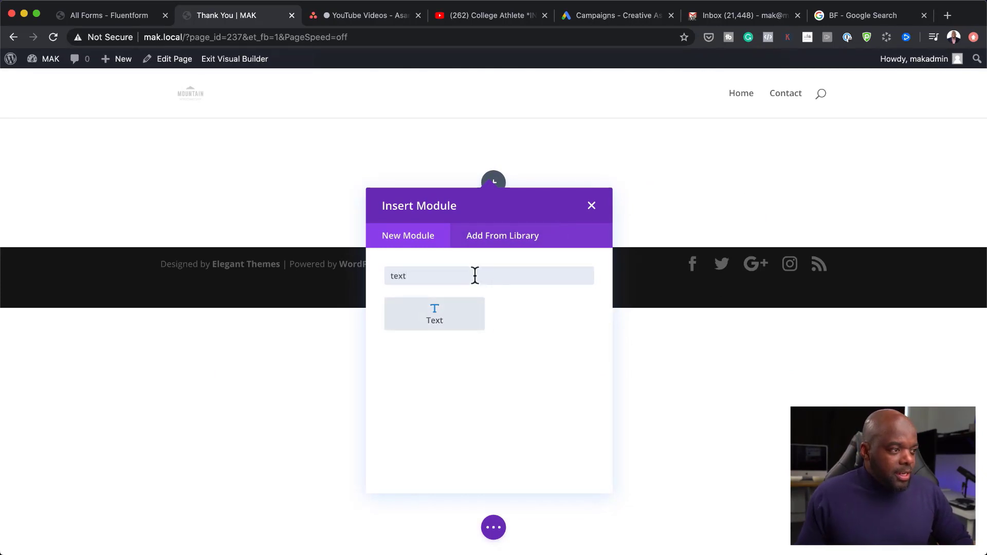
click(465, 323)
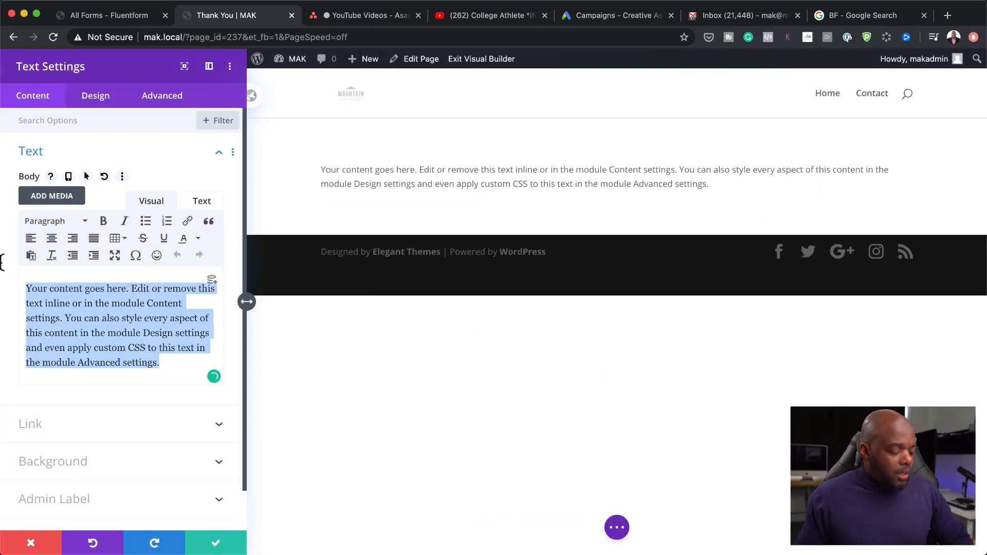
text(Your payment has been successful!)
- Style the payment message as centered black text at 18px and save the module
click(98, 95)
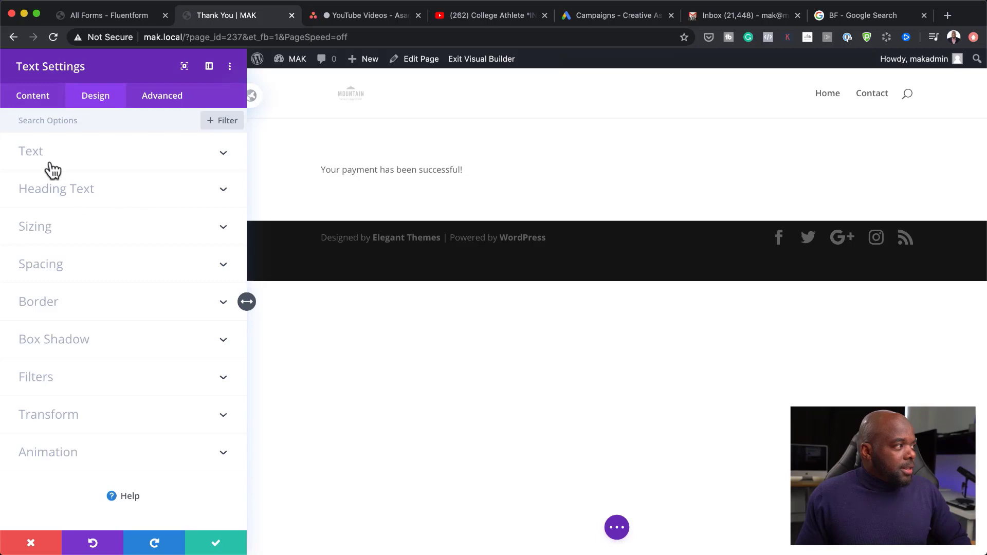
click(51, 163)
scroll(129, 438, down, 4)
click(97, 497)
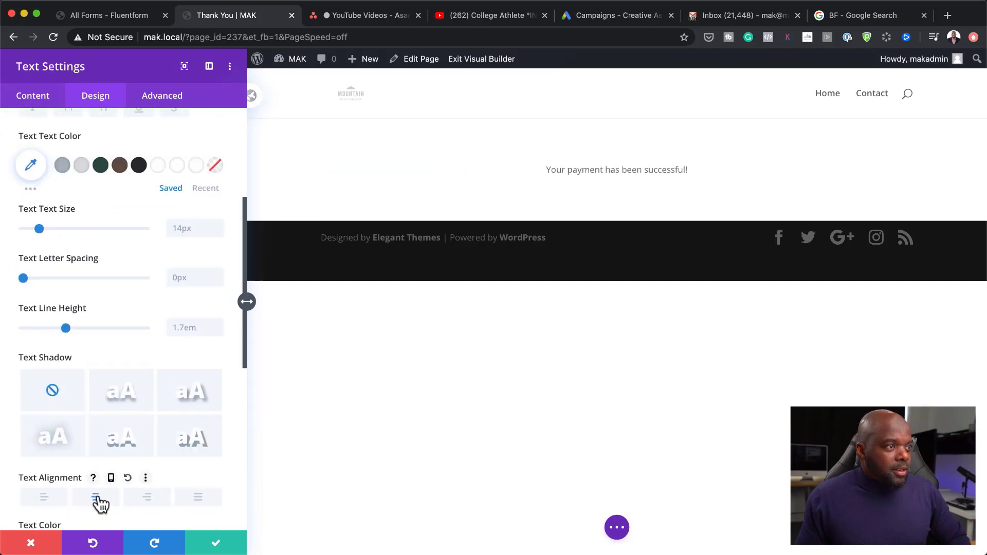
scroll(106, 412, up, 2)
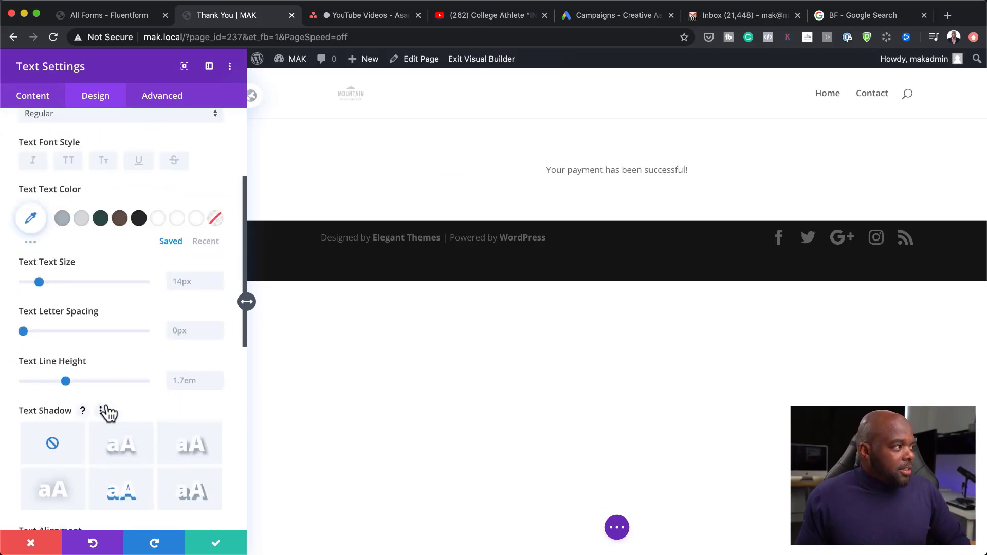
click(138, 218)
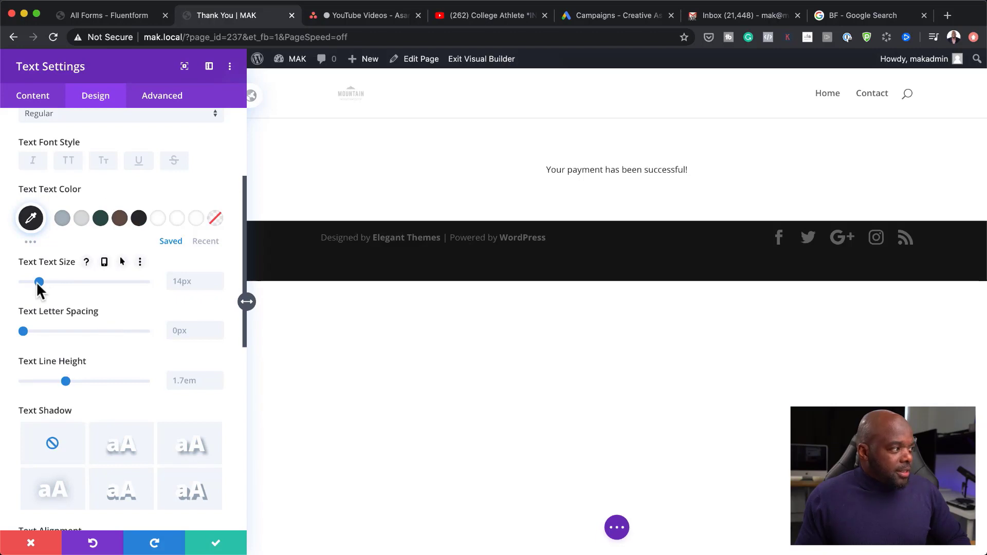
drag(40, 282, 44, 281)
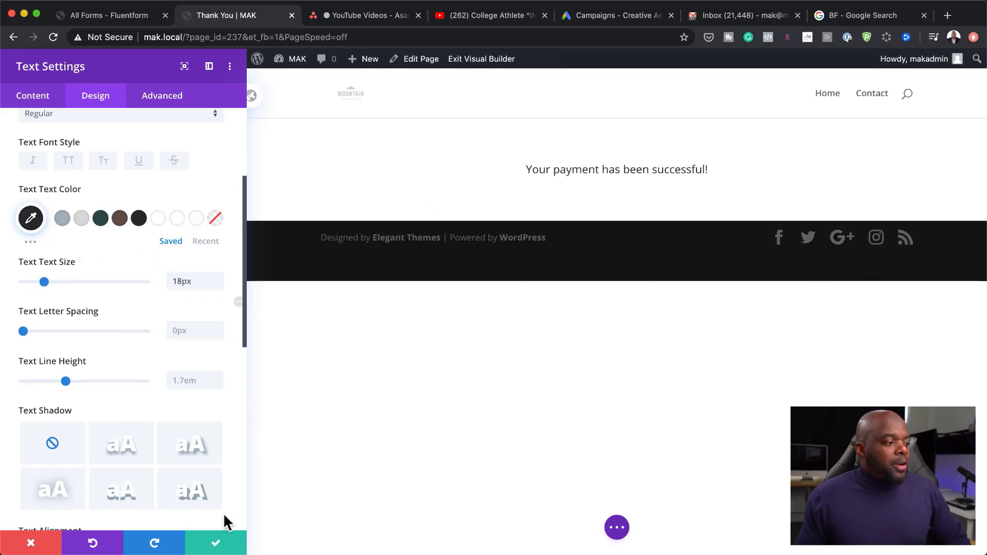
click(217, 546)
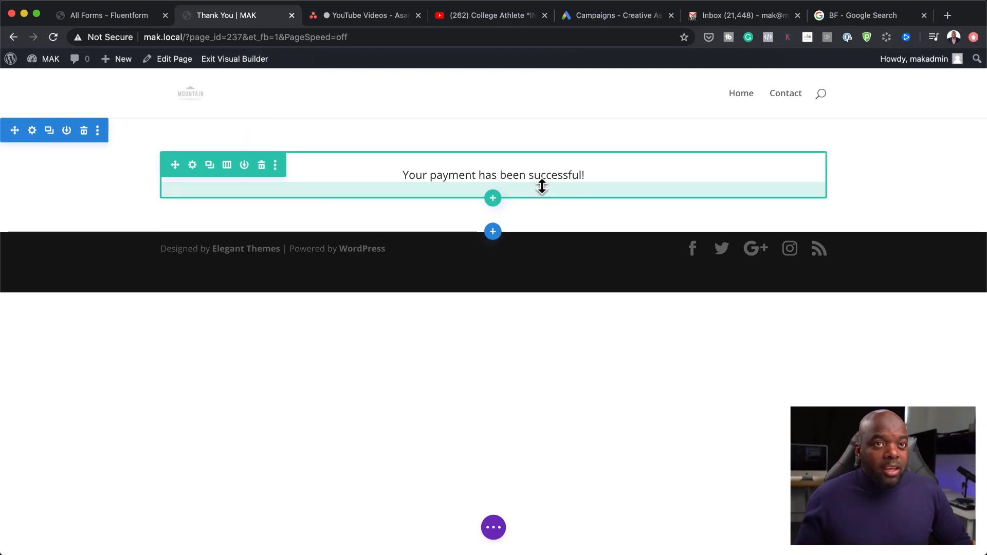
- Insert a single-column row below the payment message and add a Video module to it
click(494, 201)
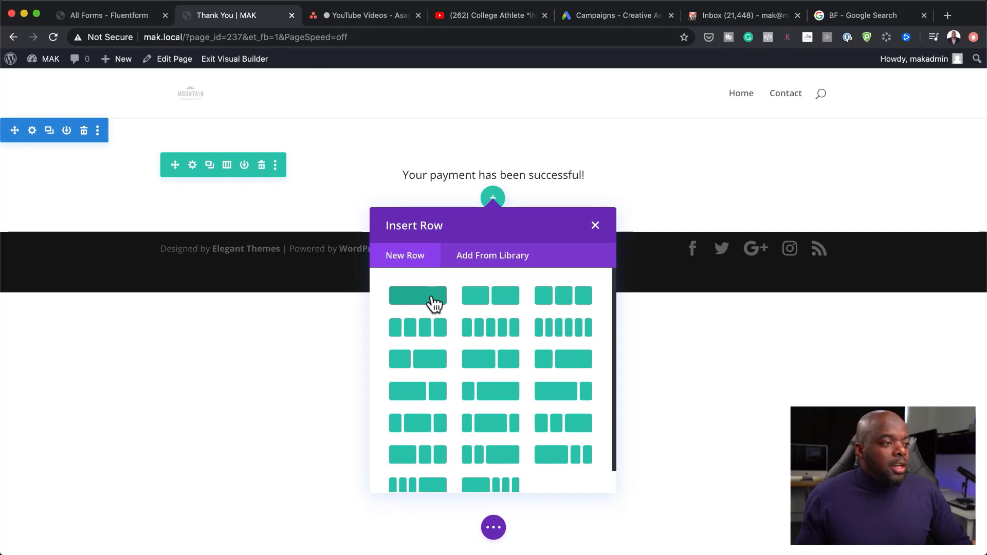
click(432, 297)
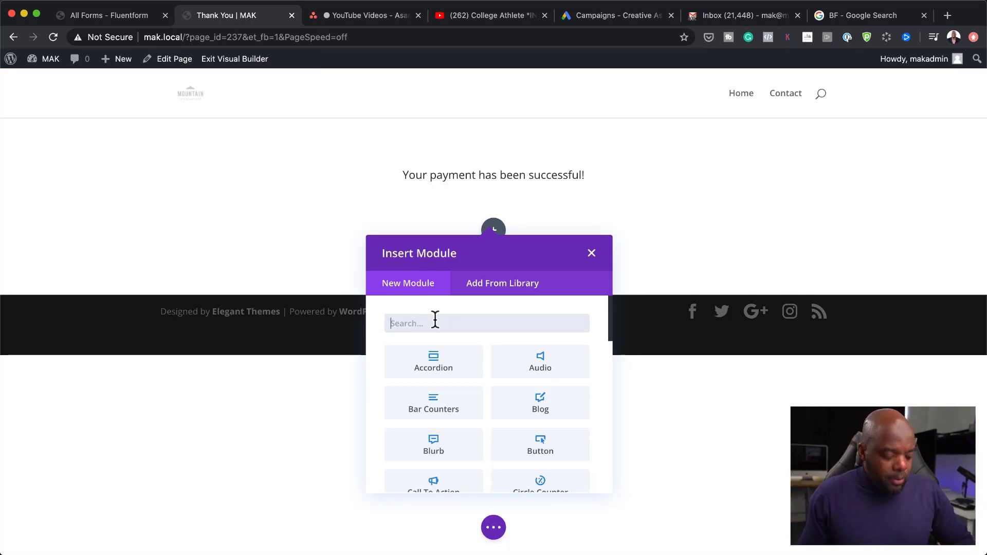
text(vi)
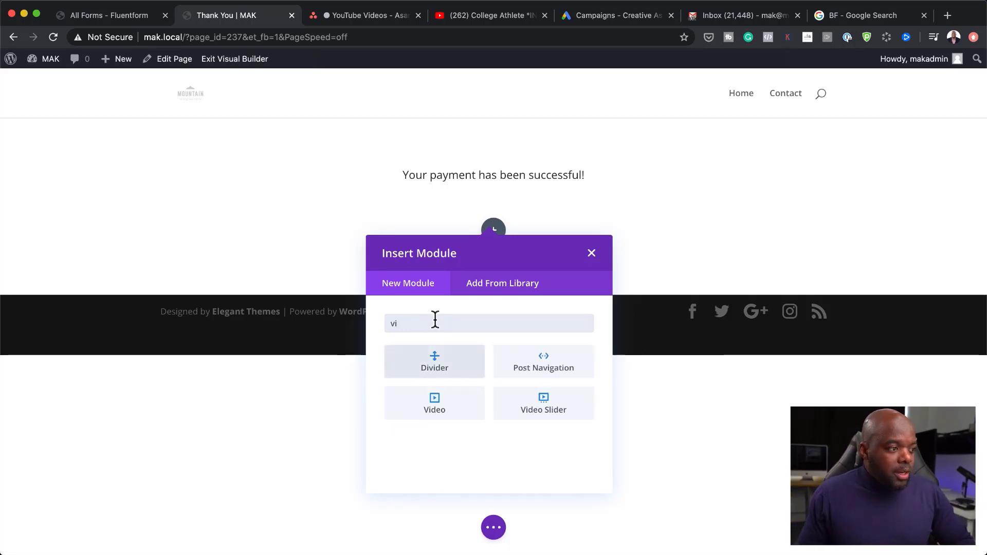
click(435, 400)
- Set the video's overlay image to sport-2264825_1920.jpg from the media library
scroll(144, 447, down, 3)
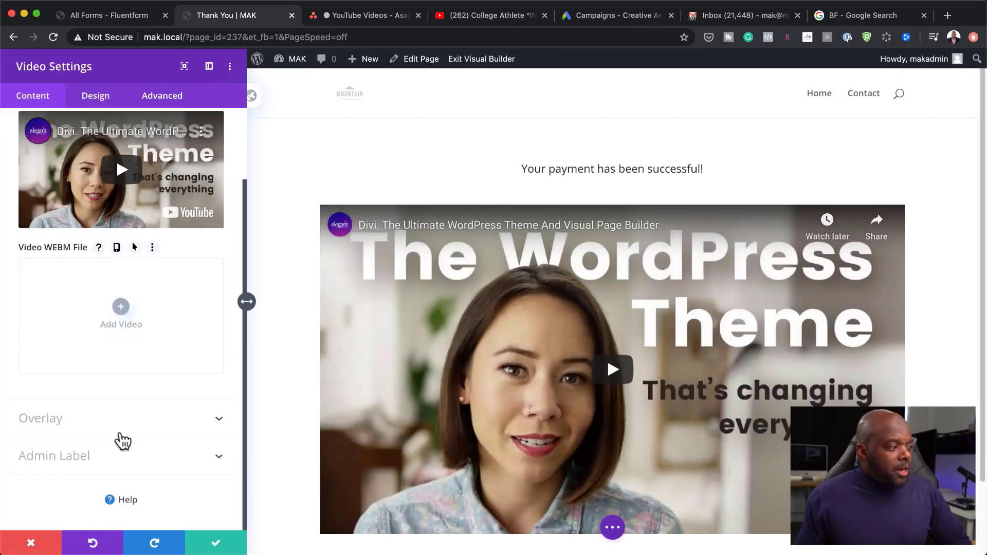
click(96, 428)
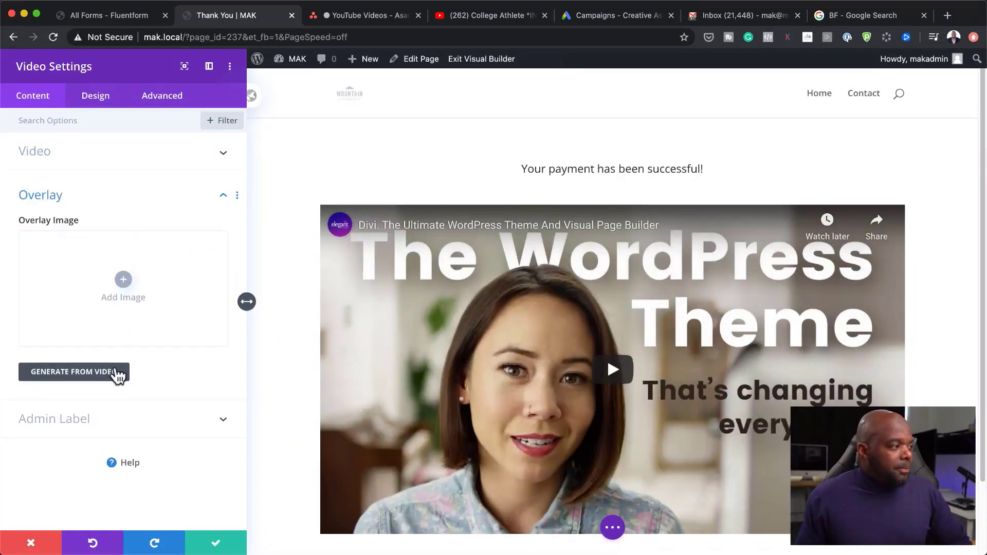
click(123, 287)
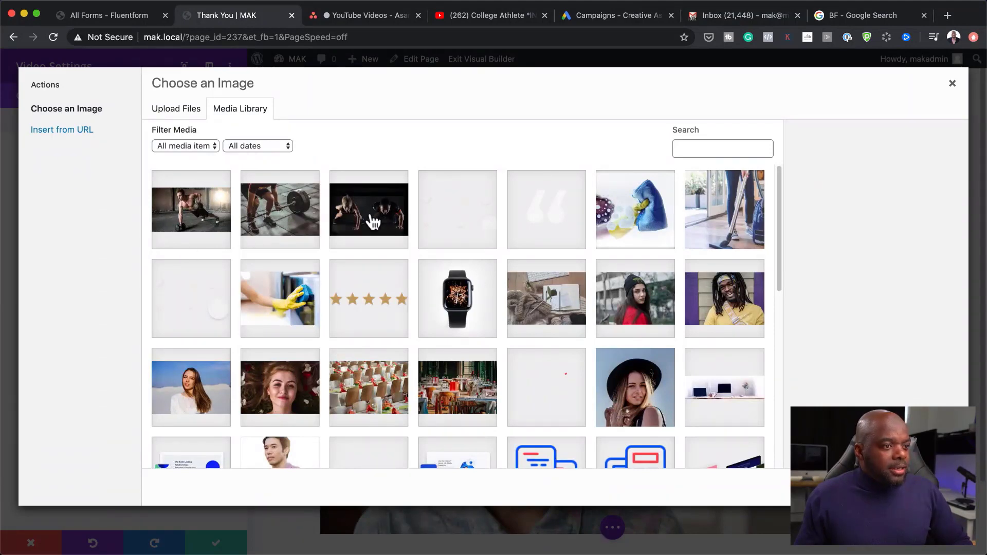
scroll(525, 364, down, 3)
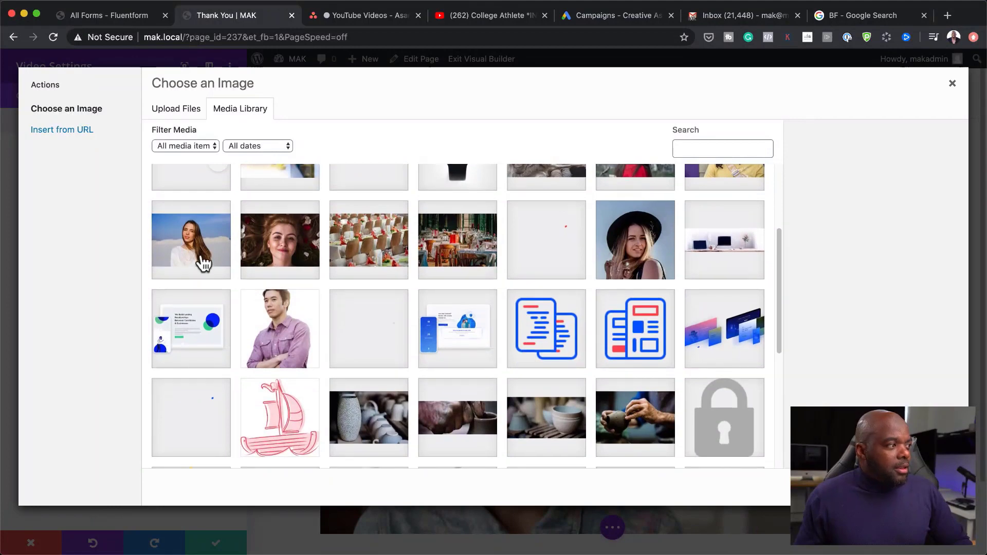
scroll(544, 401, down, 3)
scroll(545, 403, down, 2)
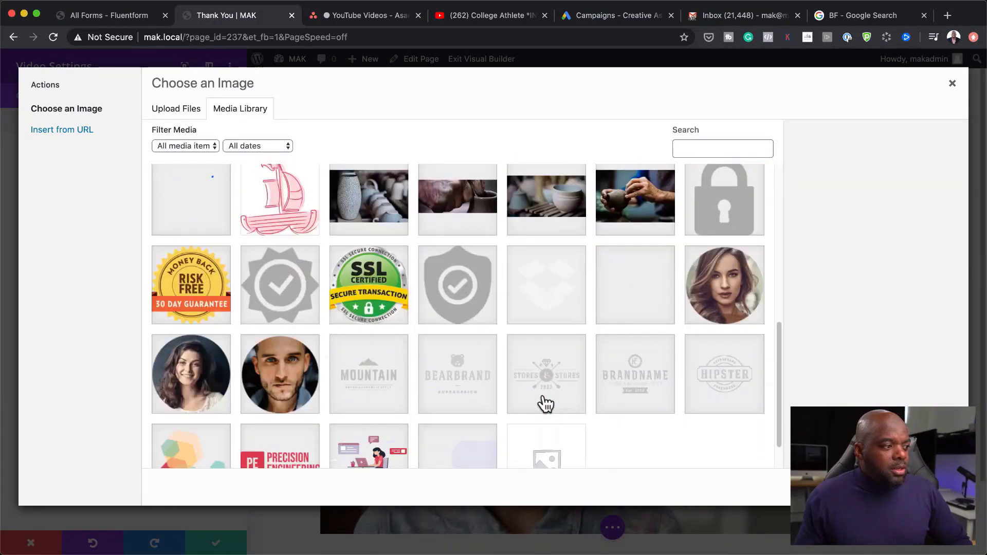
scroll(544, 402, up, 10)
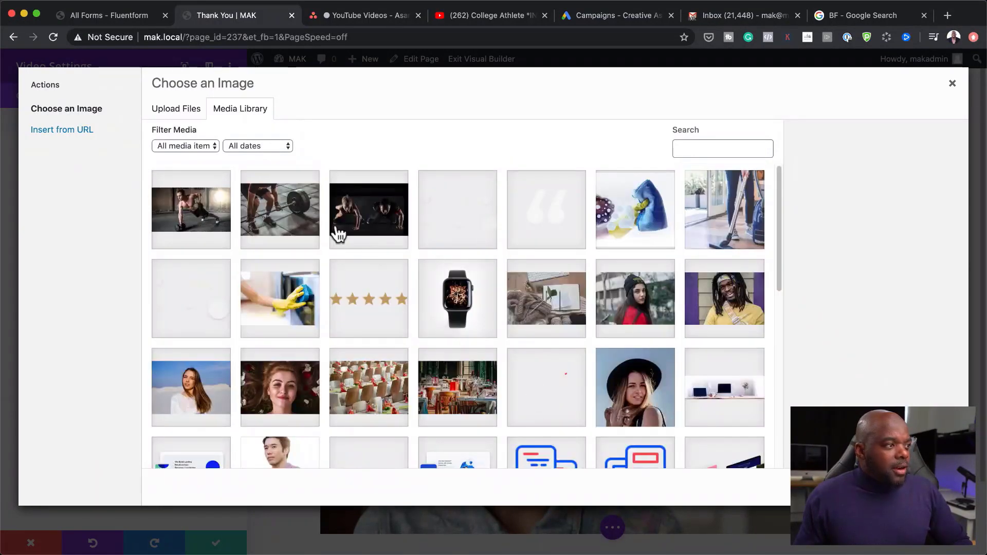
click(363, 221)
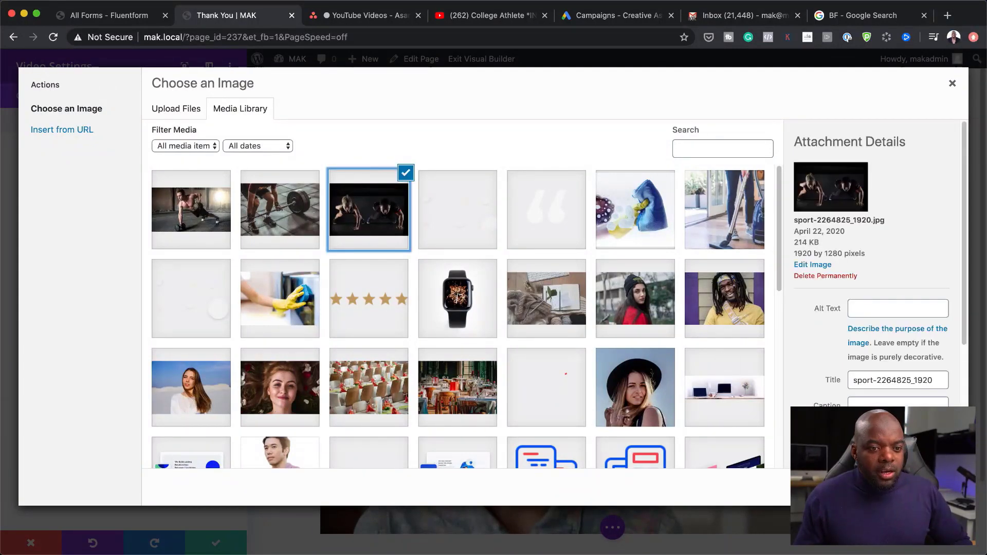
click(921, 489)
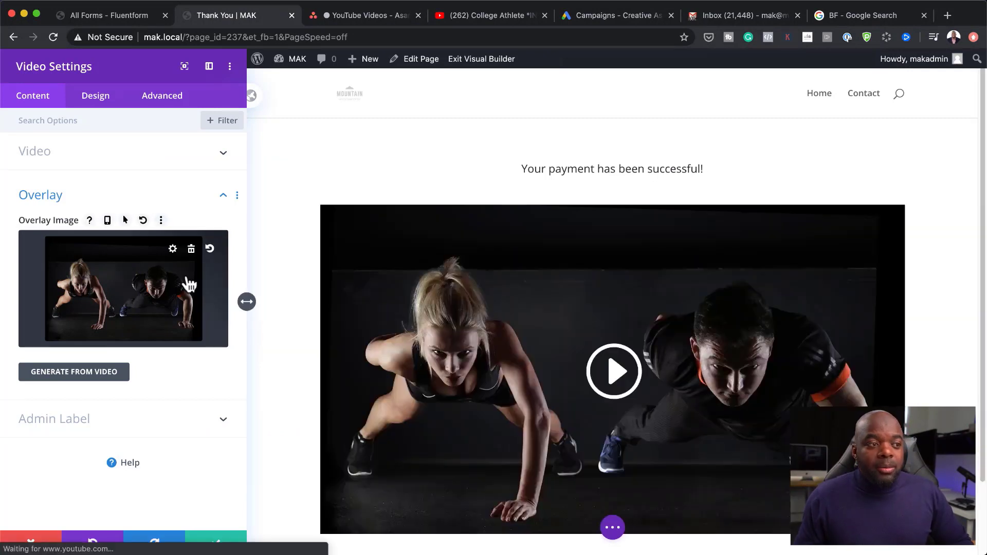
- Reduce the video module's width to 68% and align the module to the center
click(99, 99)
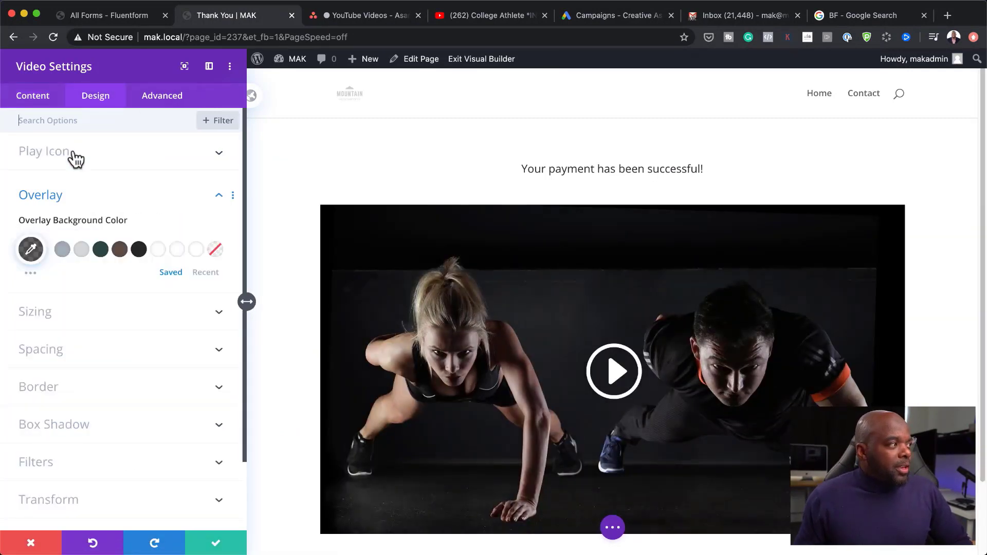
click(69, 313)
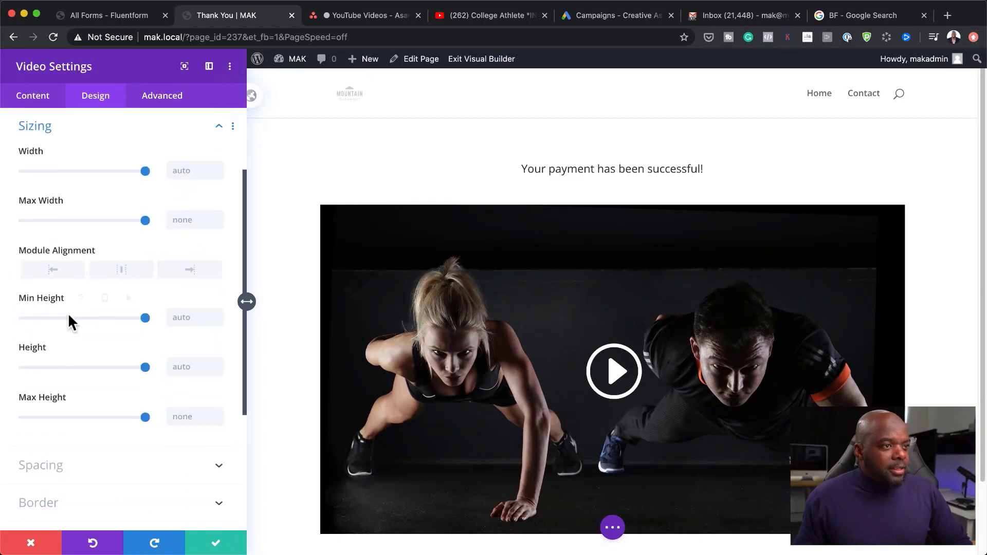
drag(145, 172, 107, 177)
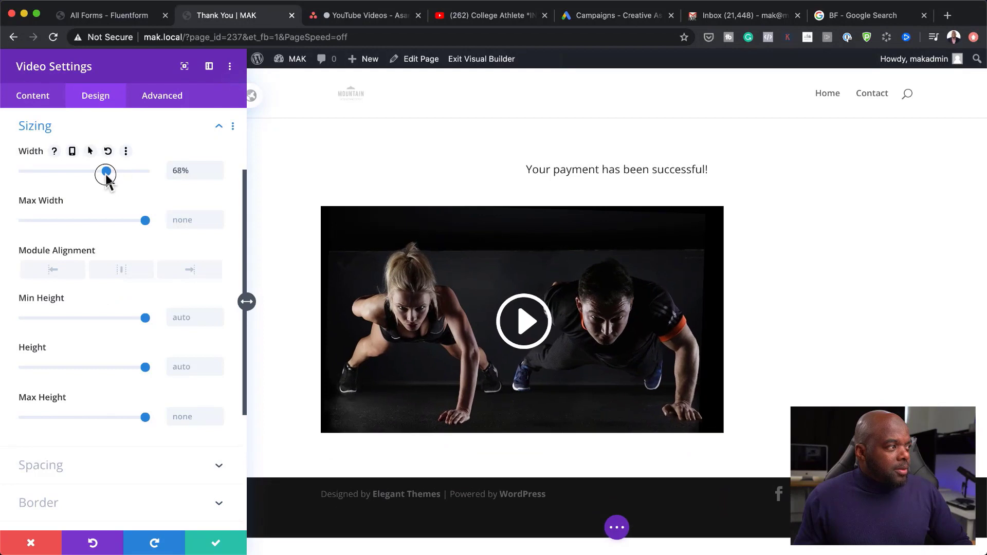
click(121, 271)
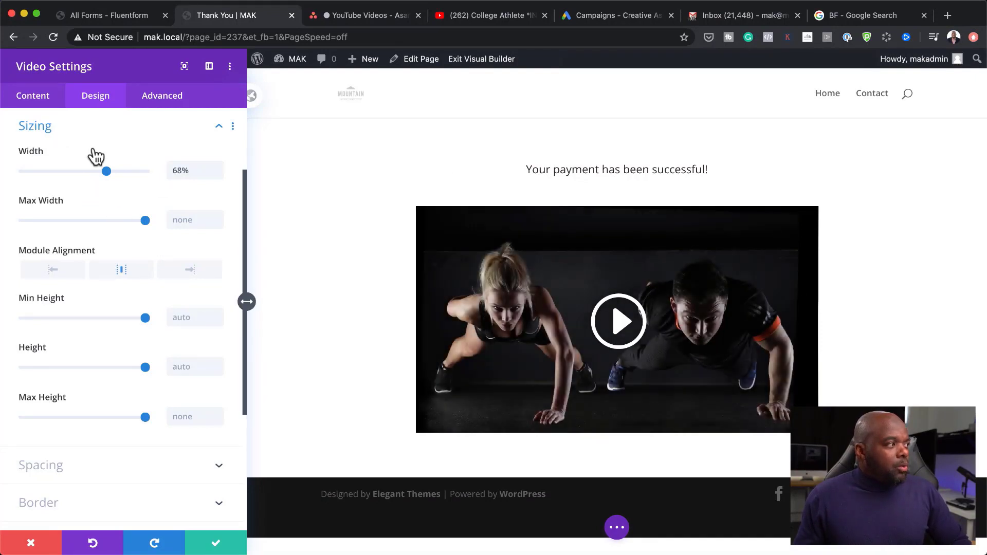
- Enable a custom play icon size of 60px for the video and save the module
scroll(128, 195, up, 3)
click(47, 153)
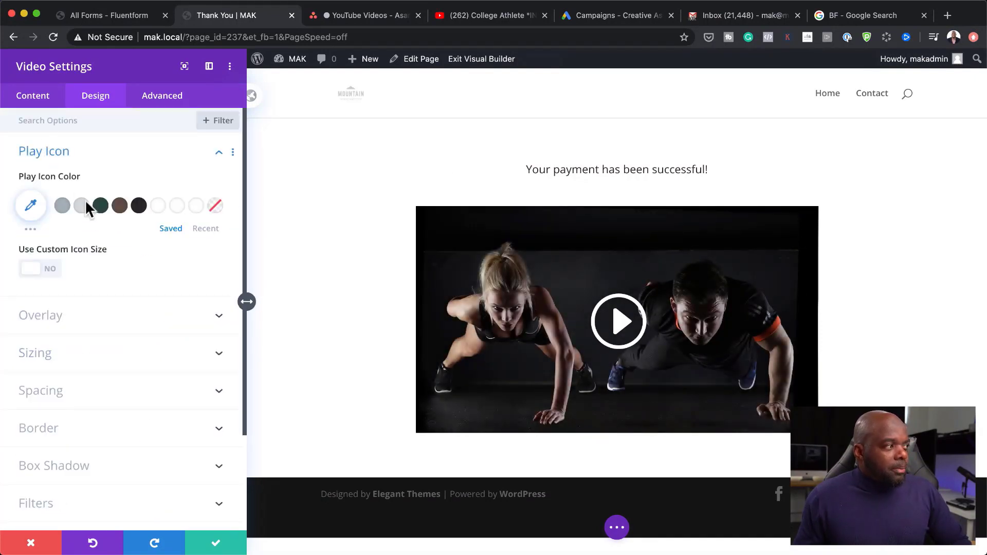
click(50, 270)
drag(122, 318, 84, 320)
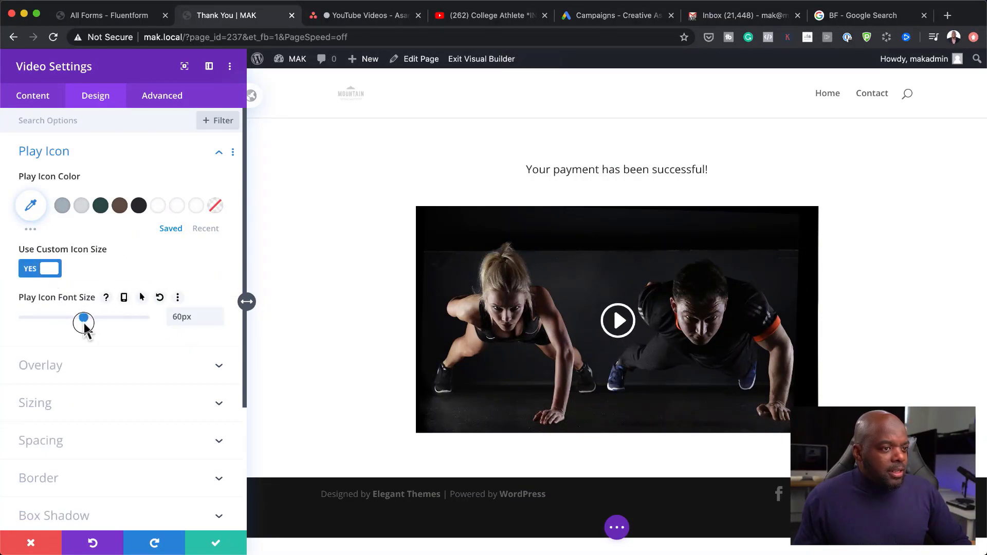
click(212, 544)
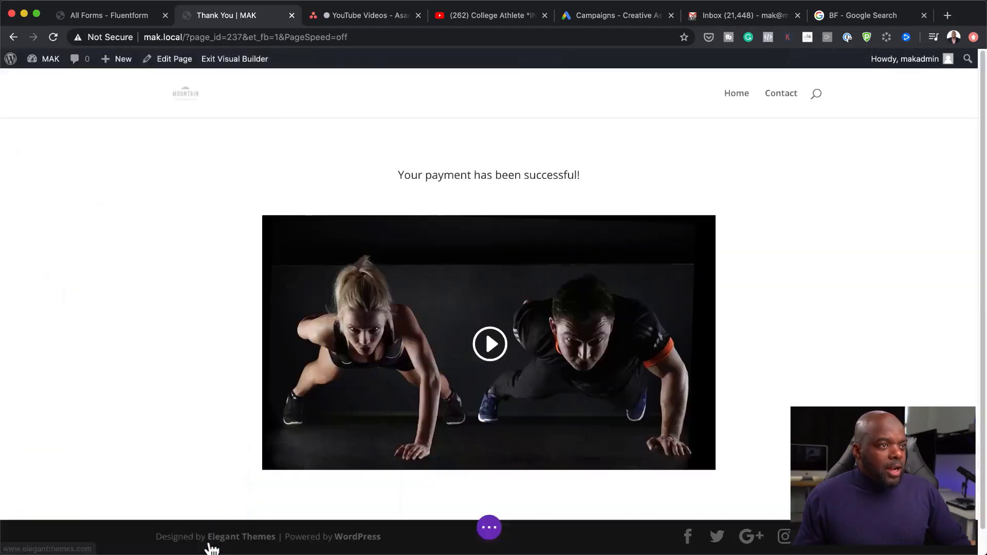
- Increase the section's top and bottom padding to 100px and exit the visual builder
drag(494, 132, 495, 161)
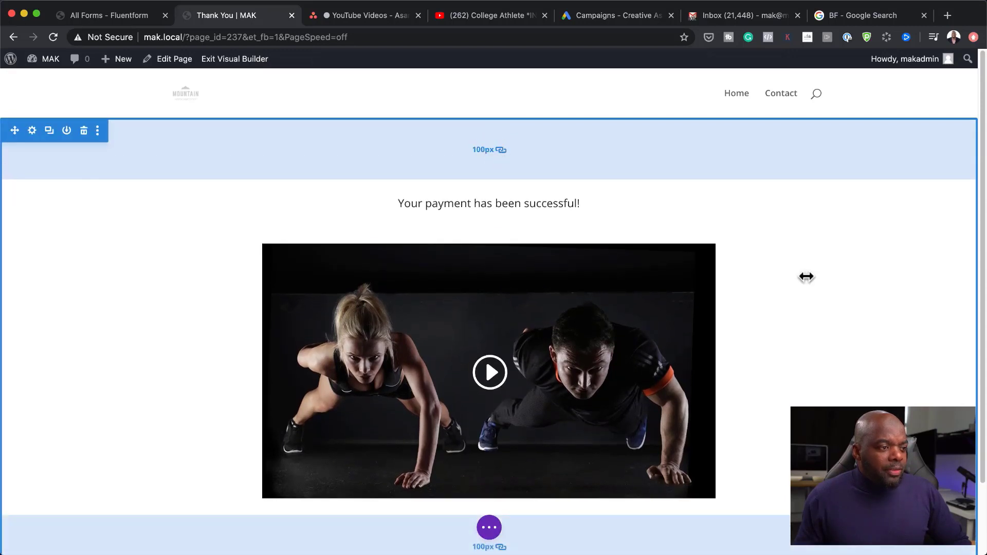
scroll(829, 372, down, 3)
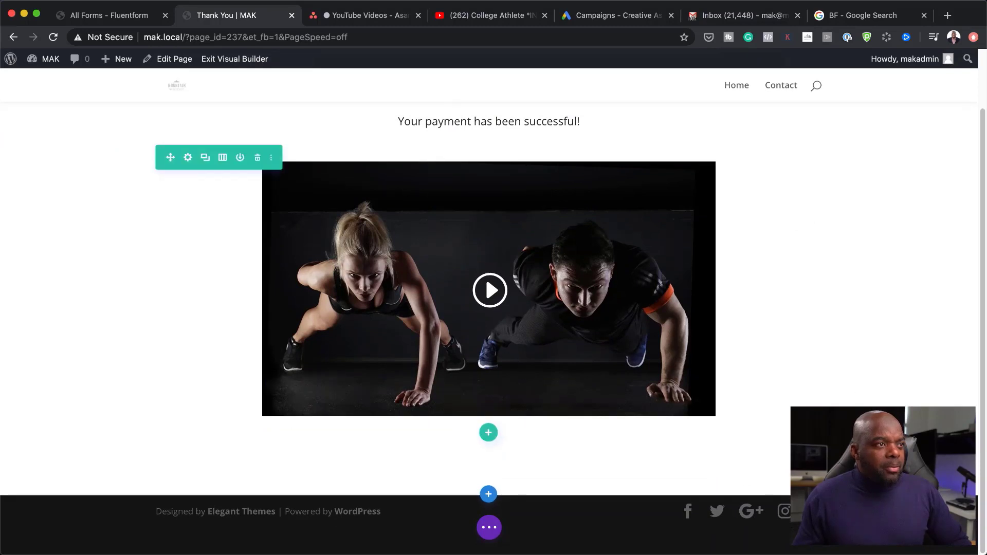
scroll(821, 376, up, 3)
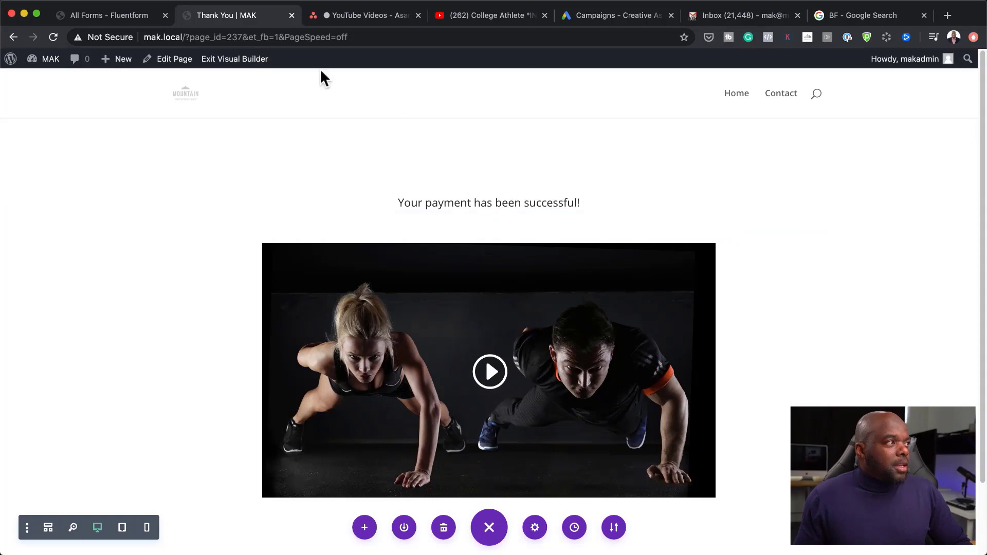
click(256, 63)
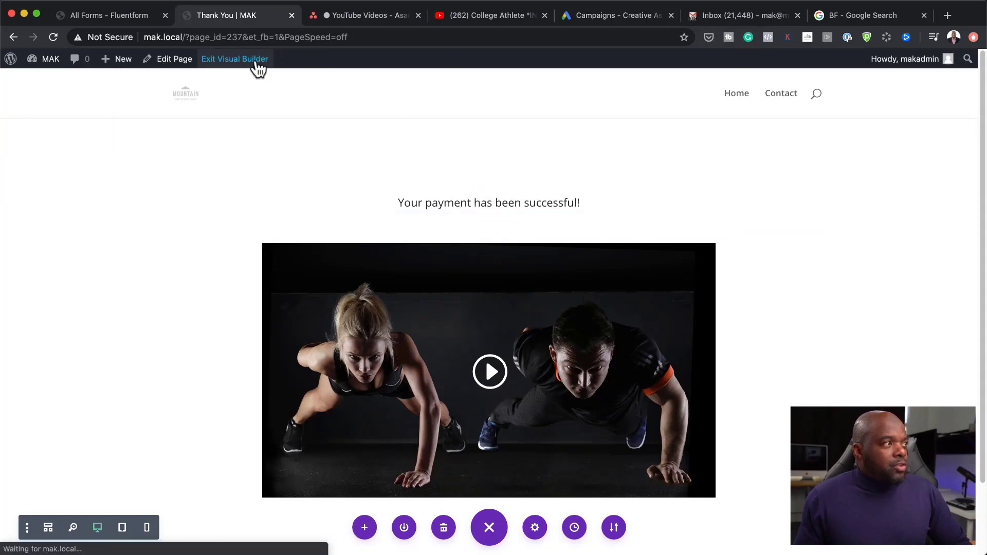
- Switch to the WordPress admin, list all pages and open the Order page for editing with Divi
click(143, 14)
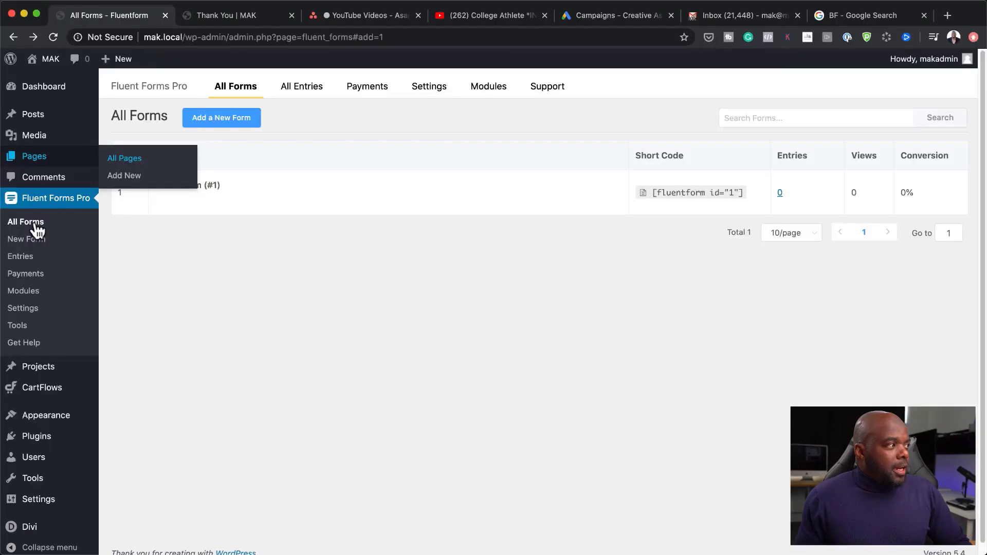
click(130, 164)
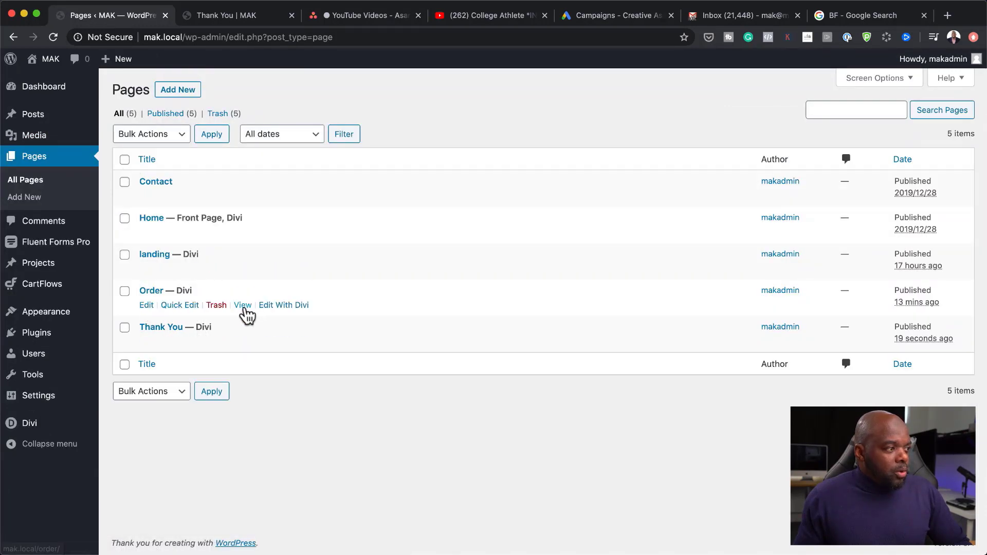
click(283, 308)
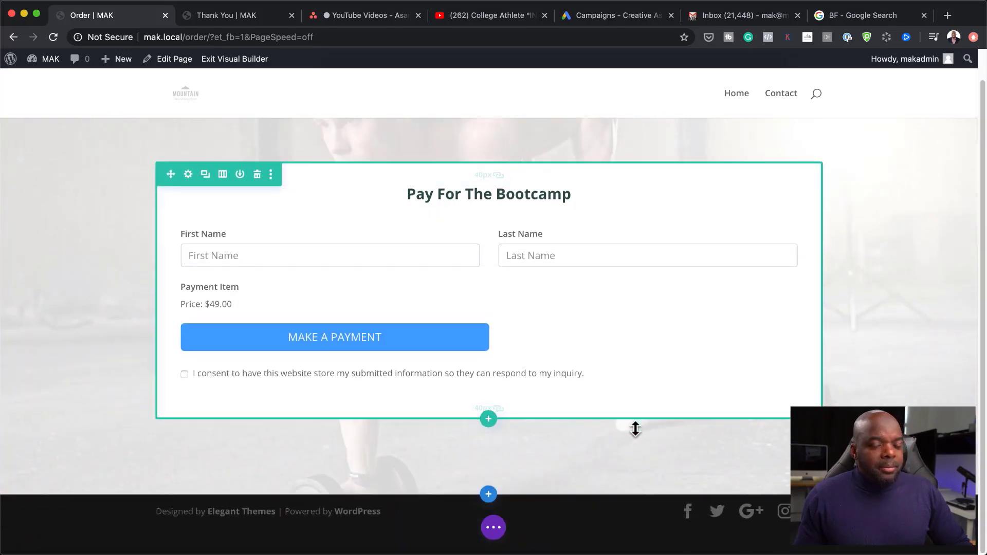
- Add a single-column row below the payment form and insert a Testimonial module into it
click(488, 419)
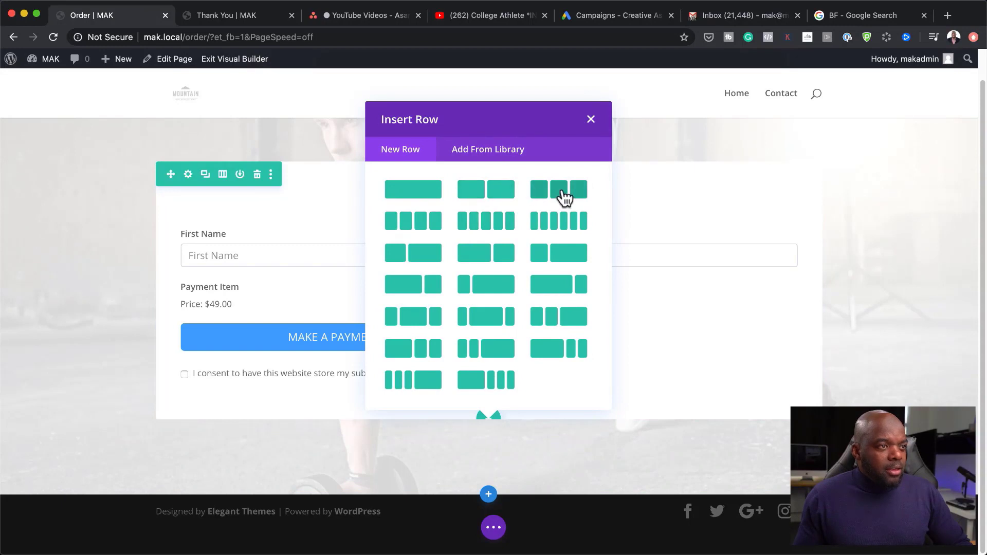
click(434, 196)
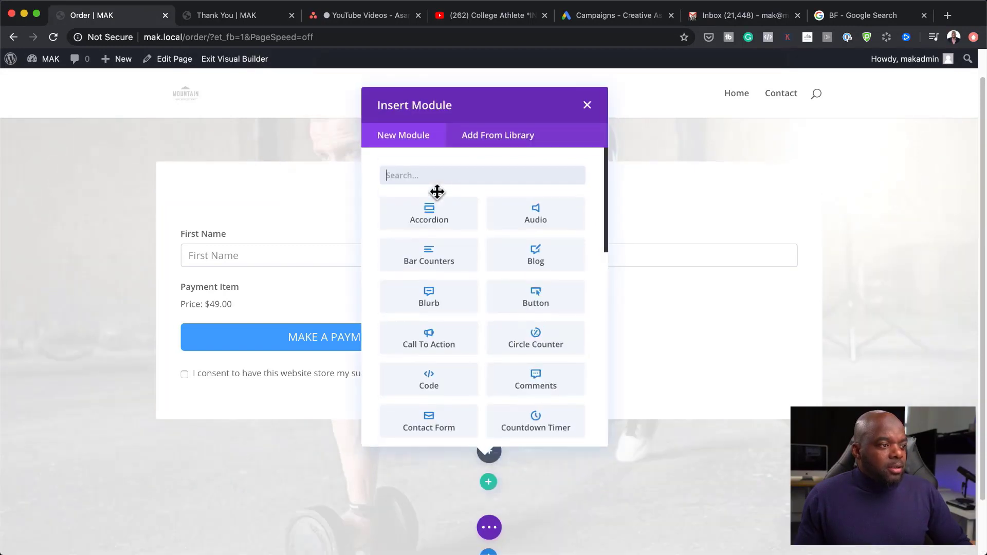
text(te)
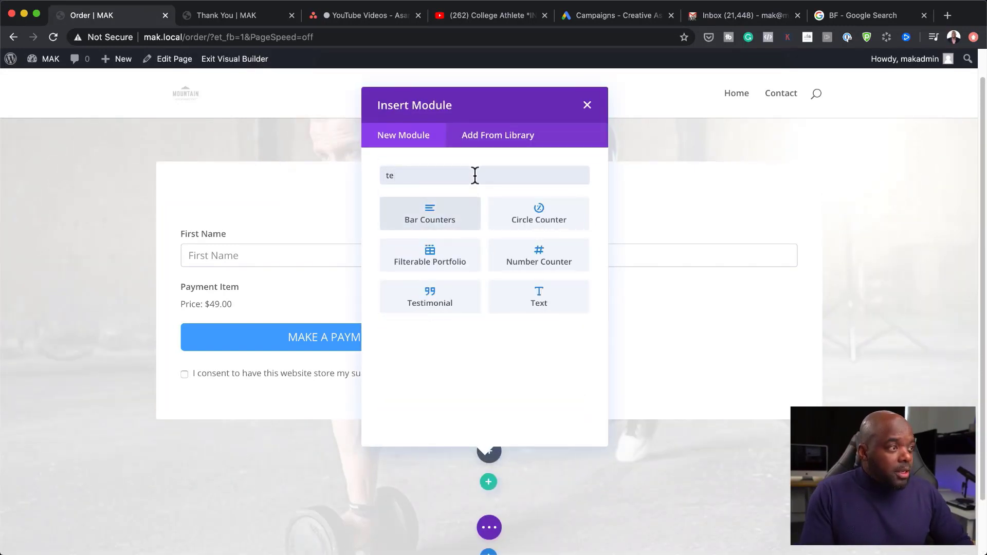
click(454, 286)
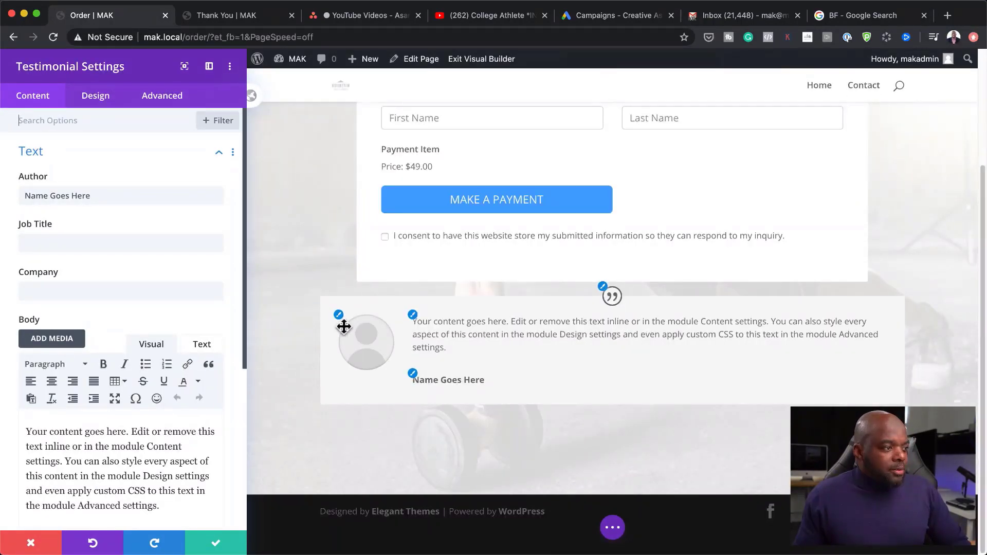
- Set the testimonial's image to portrait-square-06.jpg, the woman in the black hat, from the media library
click(338, 316)
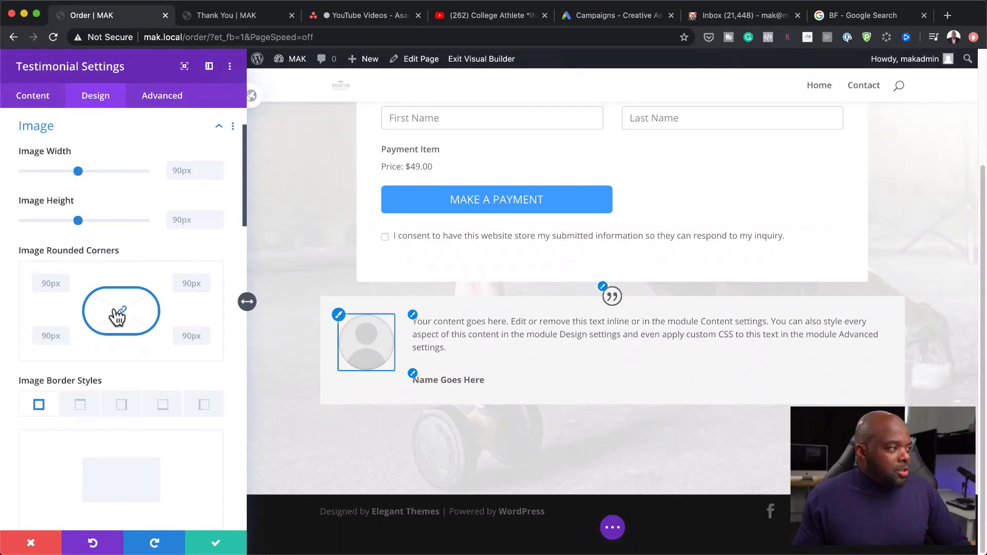
scroll(125, 489, down, 3)
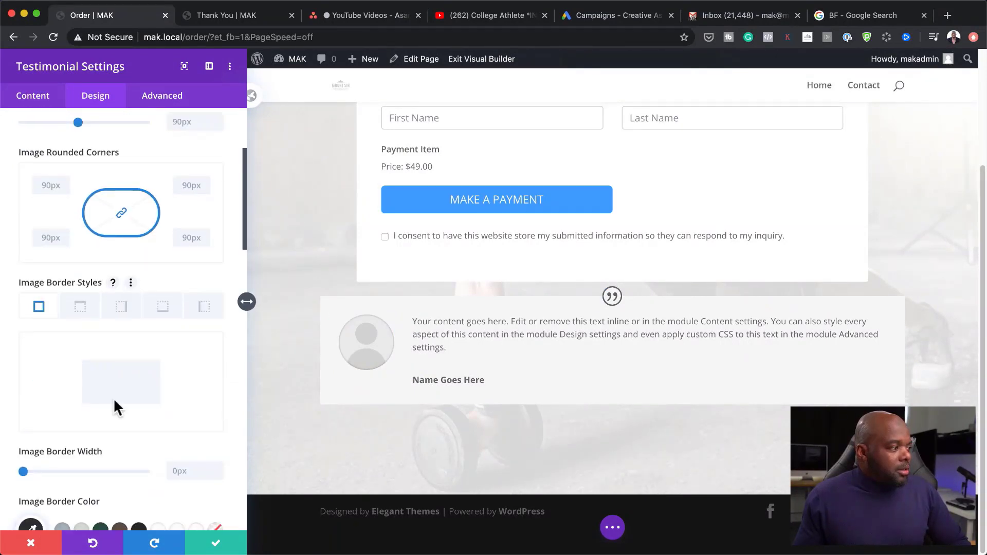
click(40, 96)
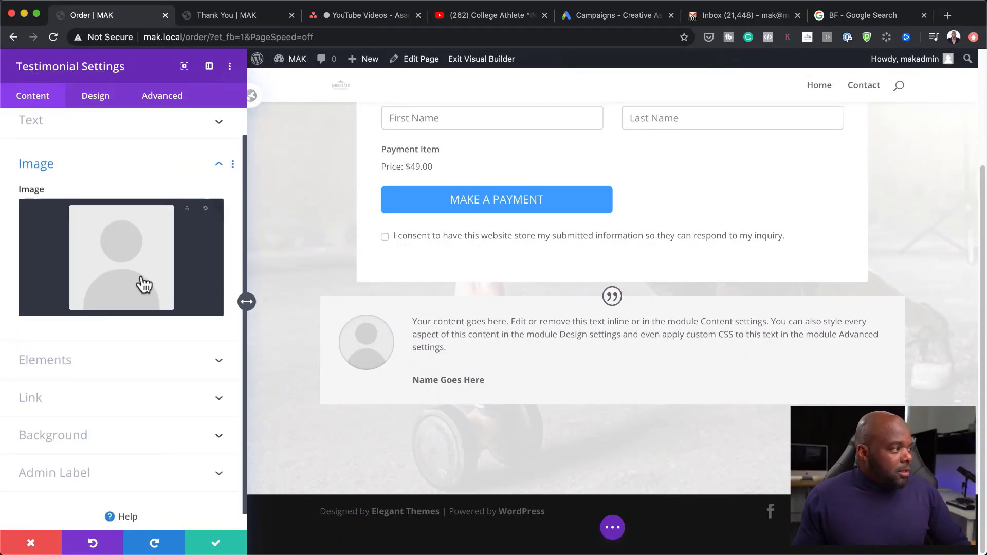
click(142, 291)
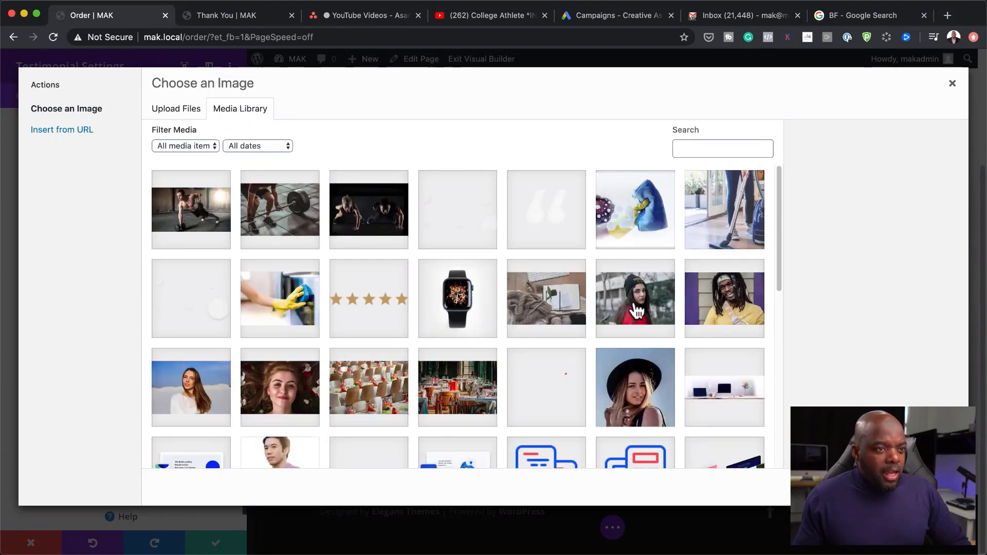
click(638, 386)
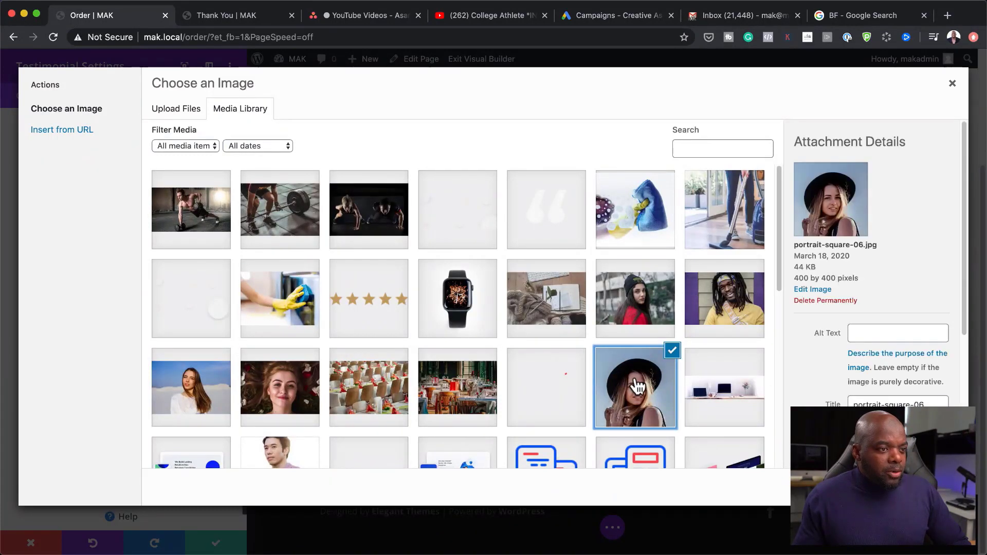
click(931, 487)
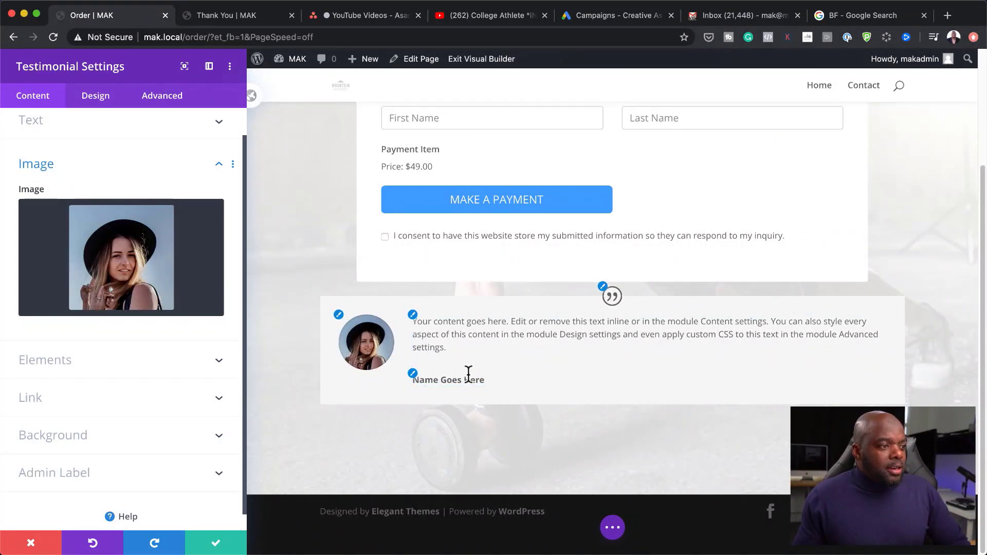
- Turn off the testimonial's quote icon and save the module
click(415, 379)
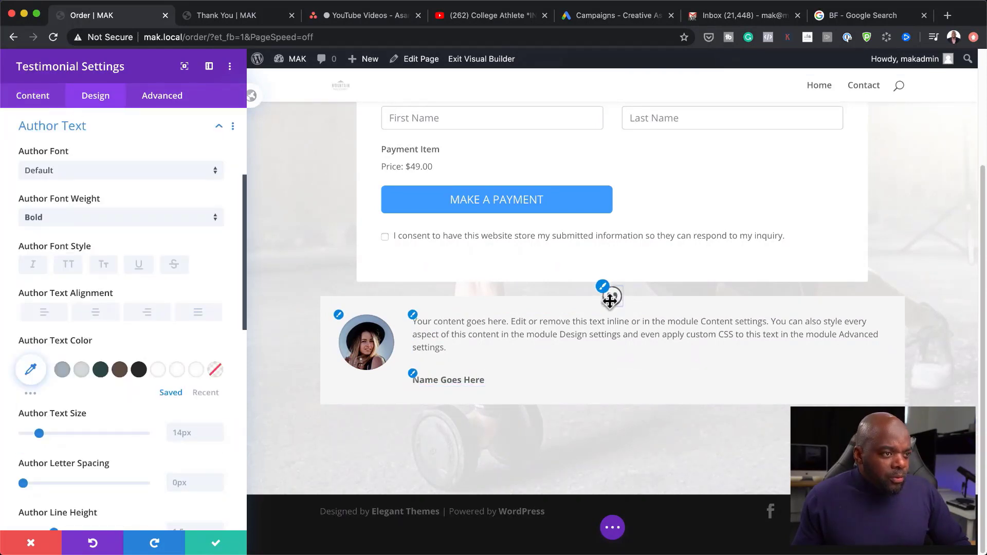
click(37, 101)
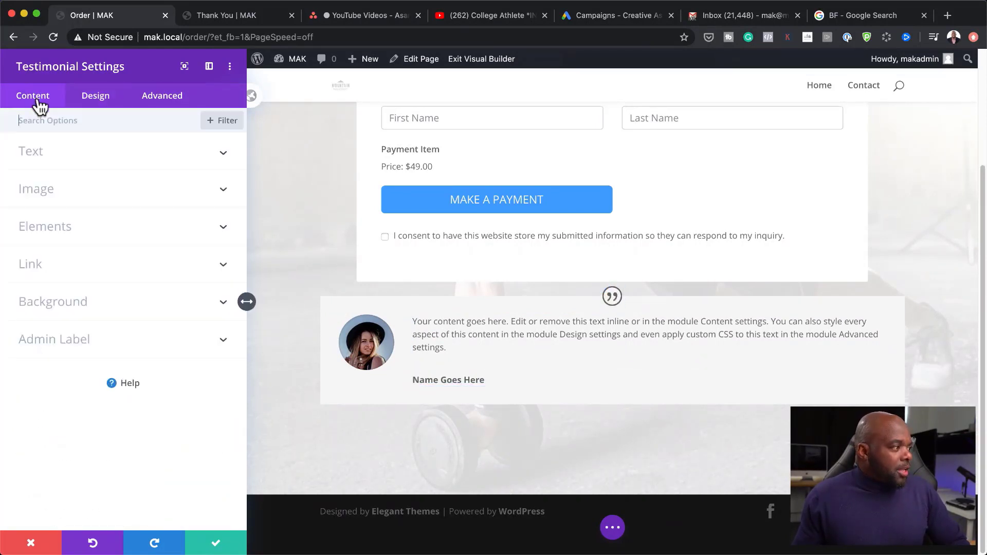
click(72, 232)
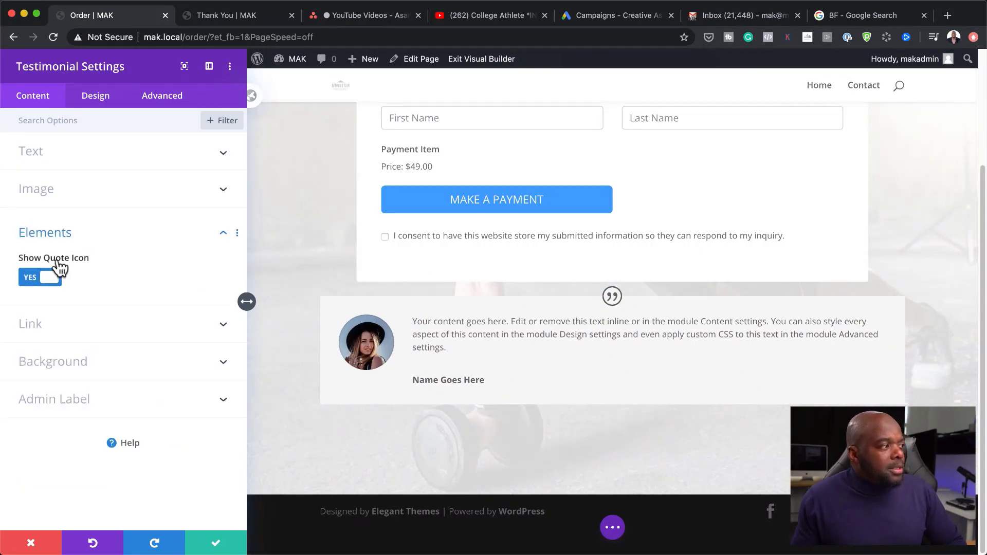
click(30, 282)
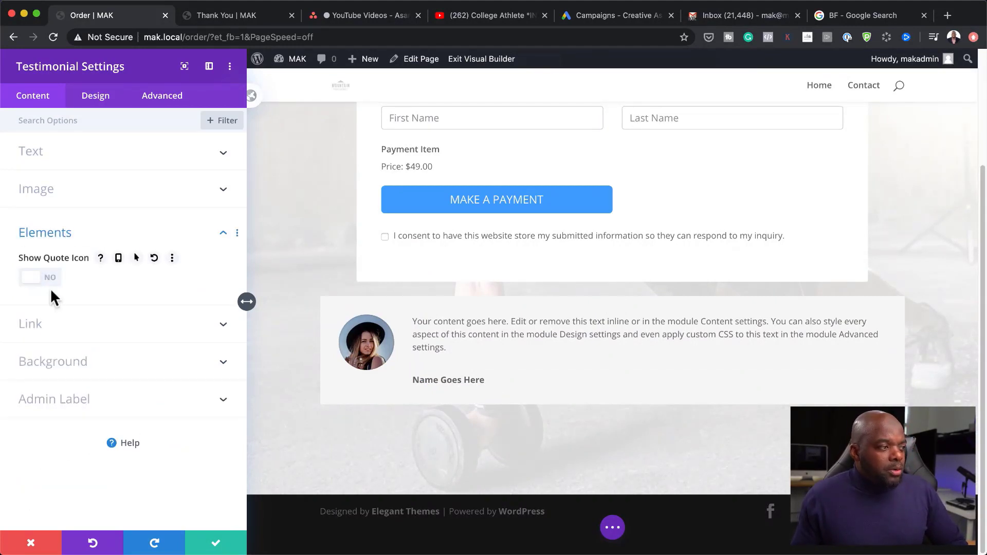
click(105, 102)
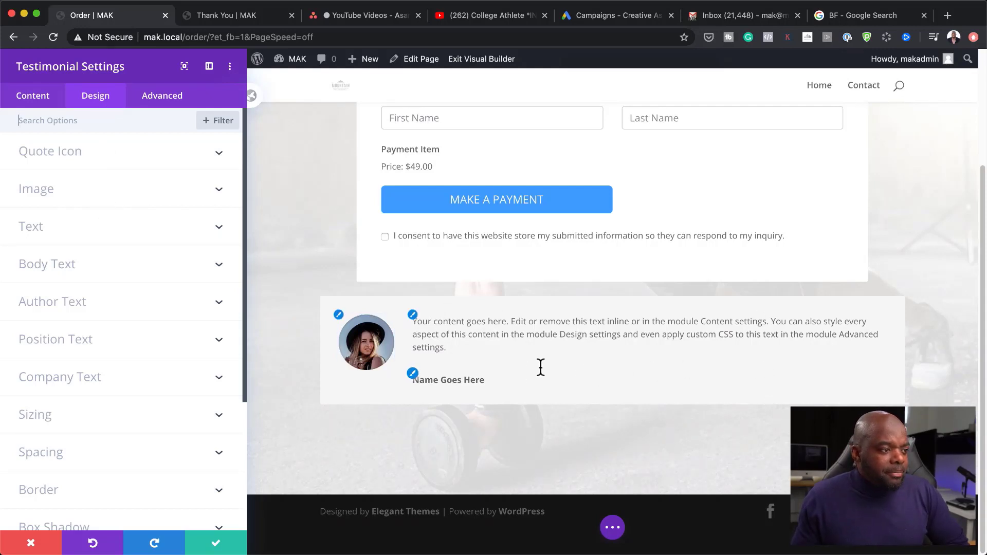
click(600, 375)
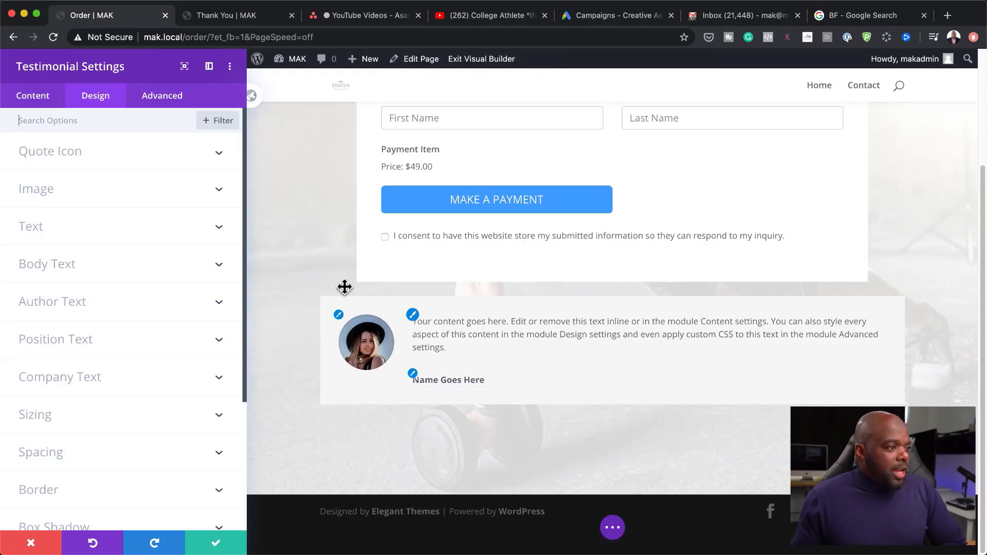
click(427, 381)
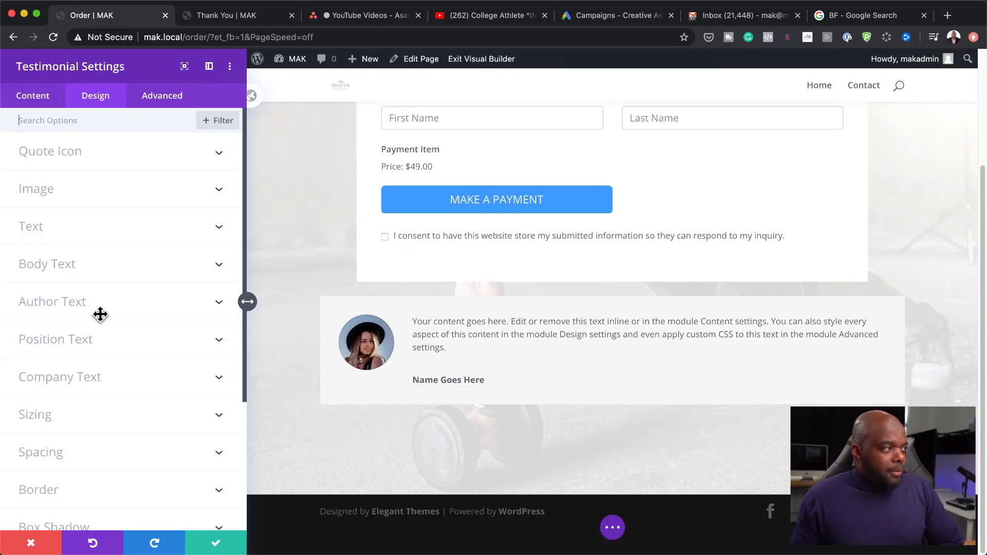
click(216, 544)
- Duplicate the testimonial row's column twice to make three testimonial columns
mouse_move(196, 310)
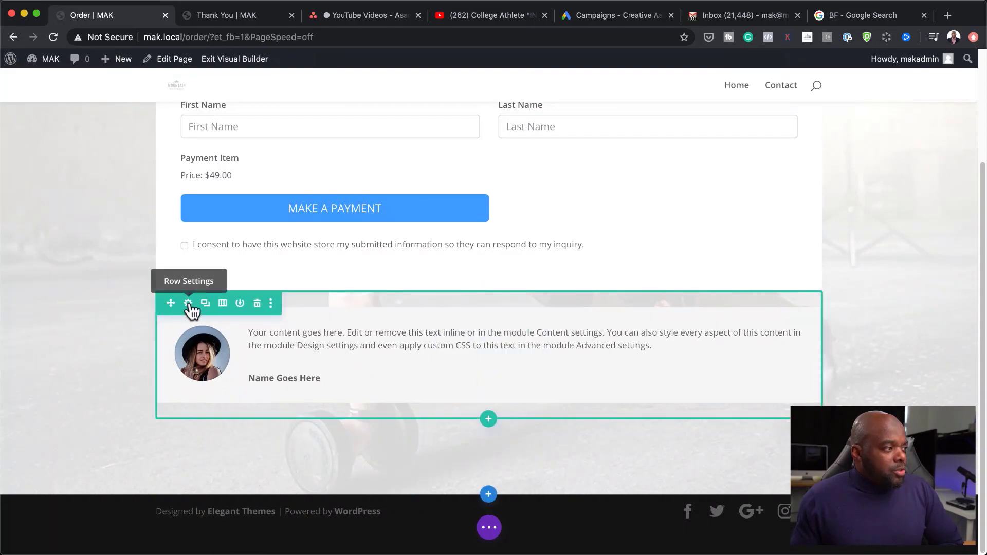
click(188, 304)
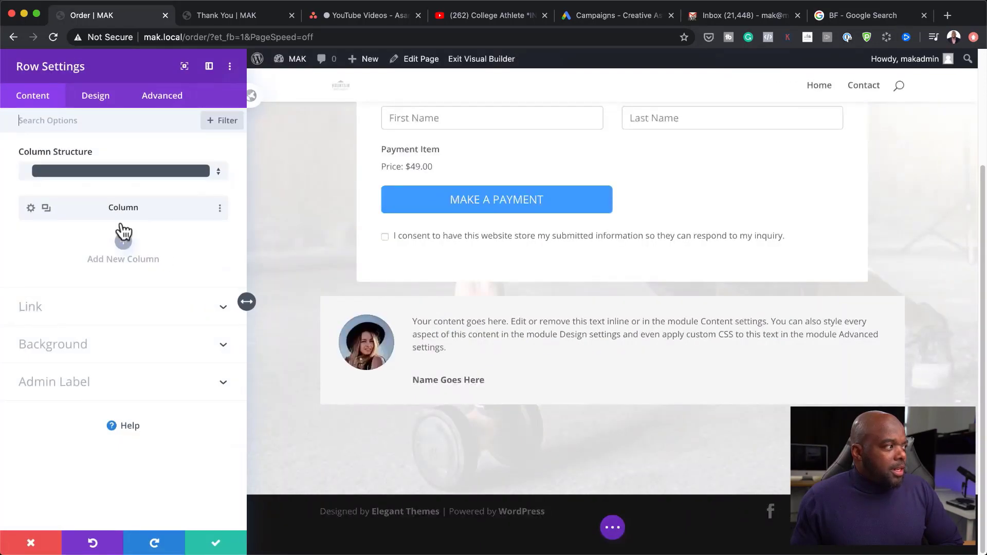
click(47, 208)
click(46, 208)
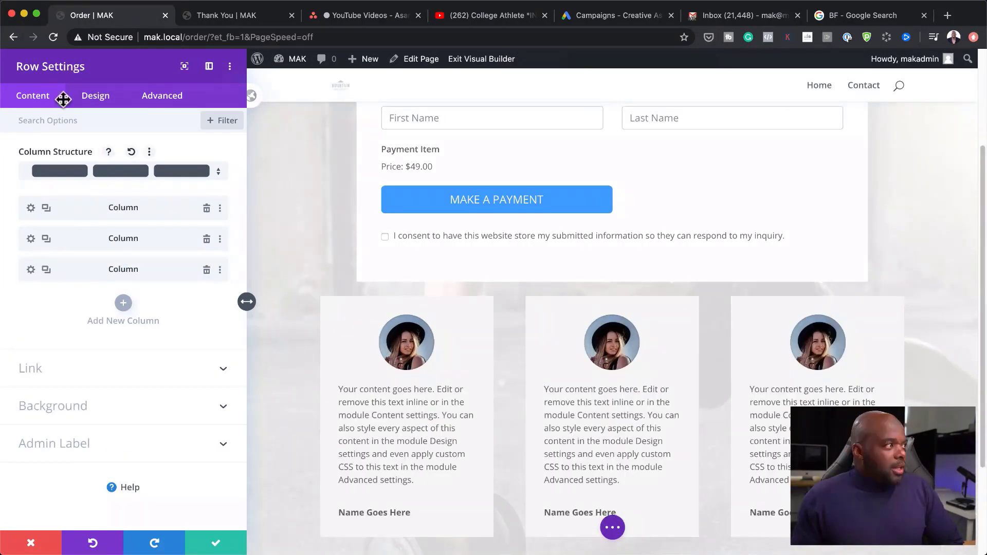
- Set the testimonial row's width to 70% and save the row settings
click(96, 97)
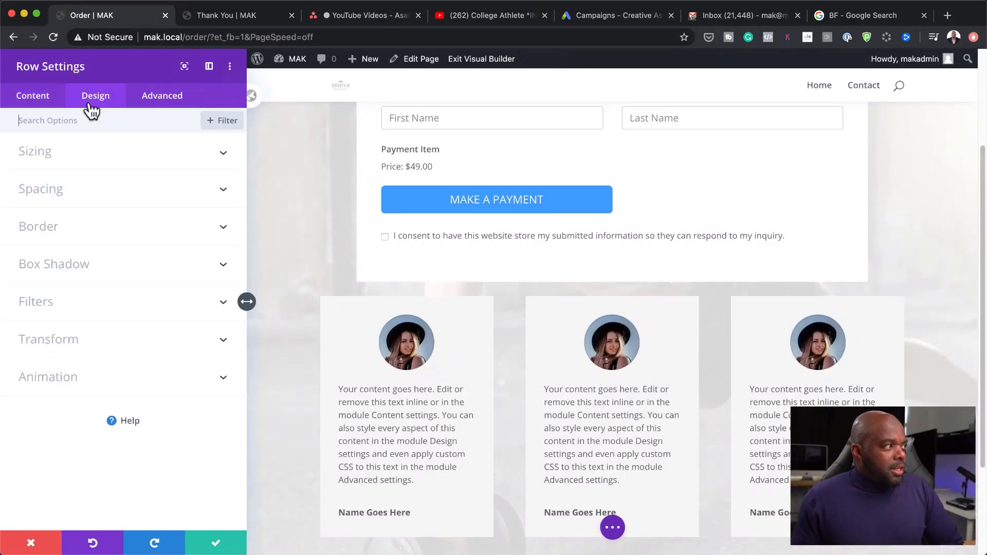
click(44, 161)
drag(120, 293, 109, 293)
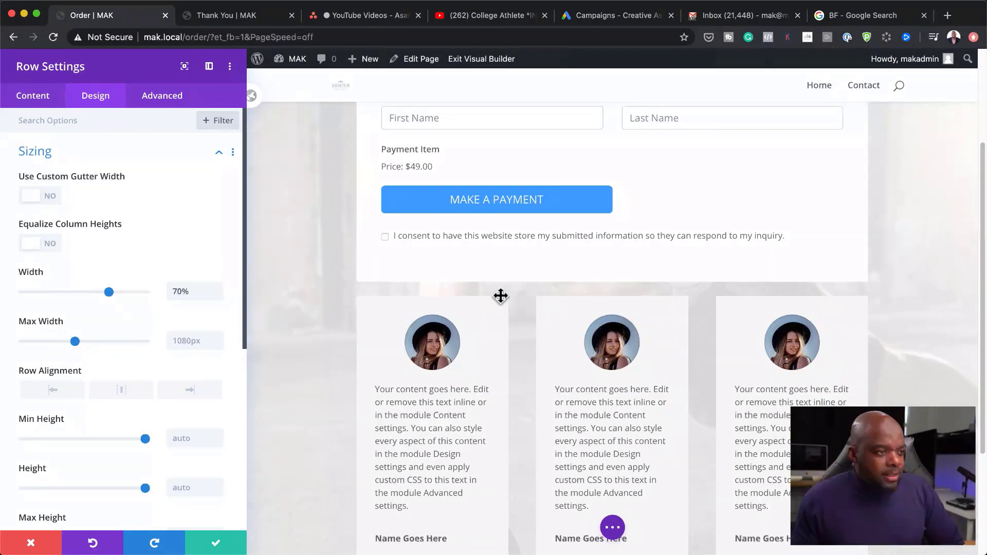
click(218, 546)
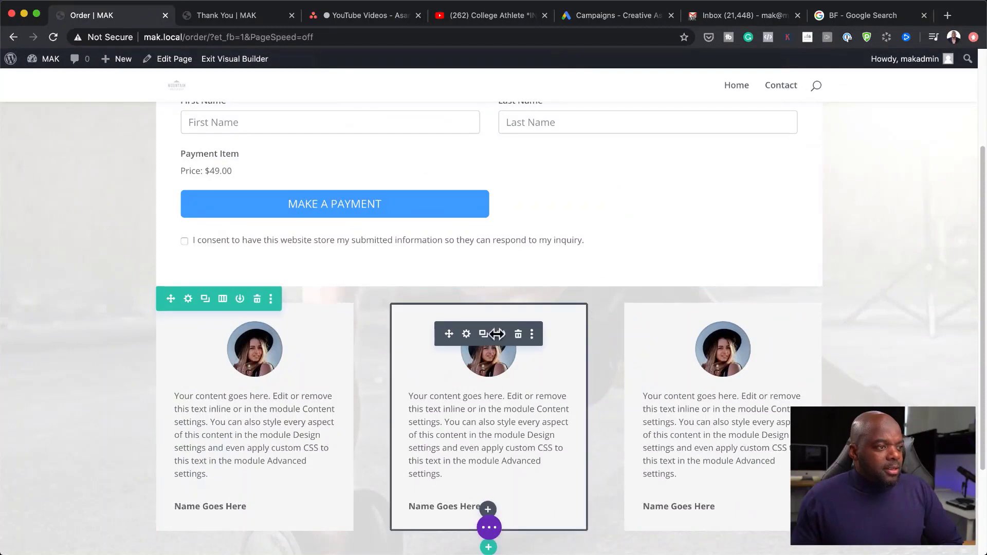
- Replace the middle testimonial's image with the library portrait of the woman lying among flowers and save the module
click(467, 335)
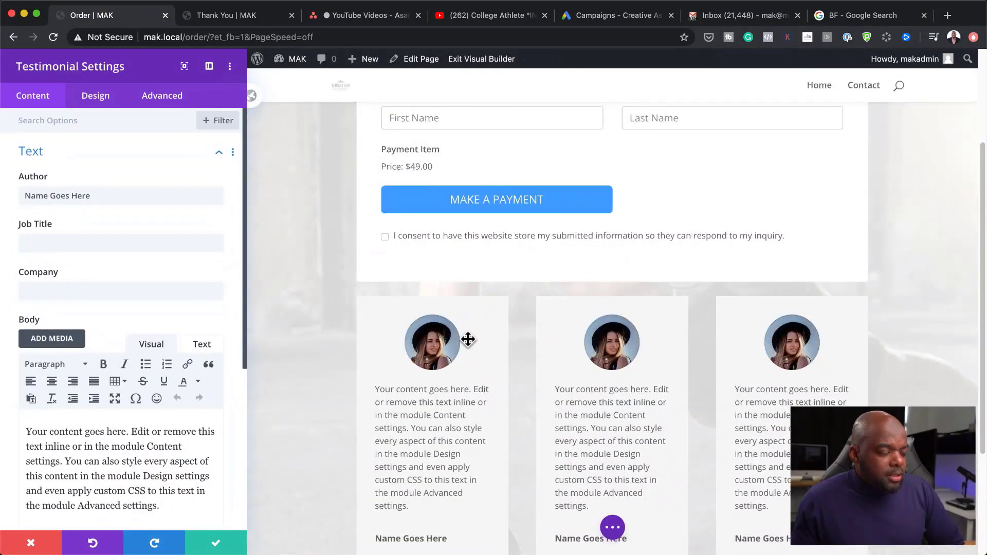
scroll(194, 315, down, 5)
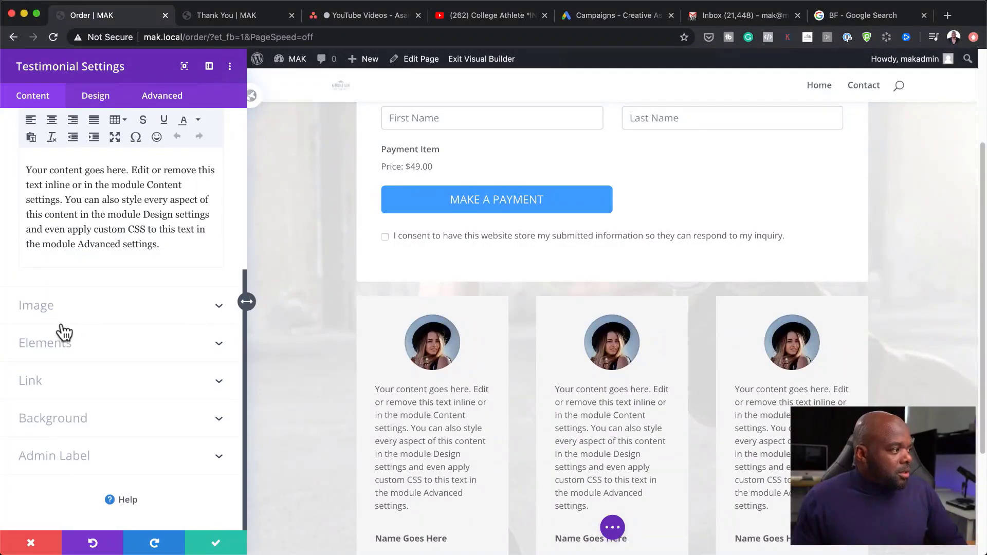
click(61, 322)
click(122, 236)
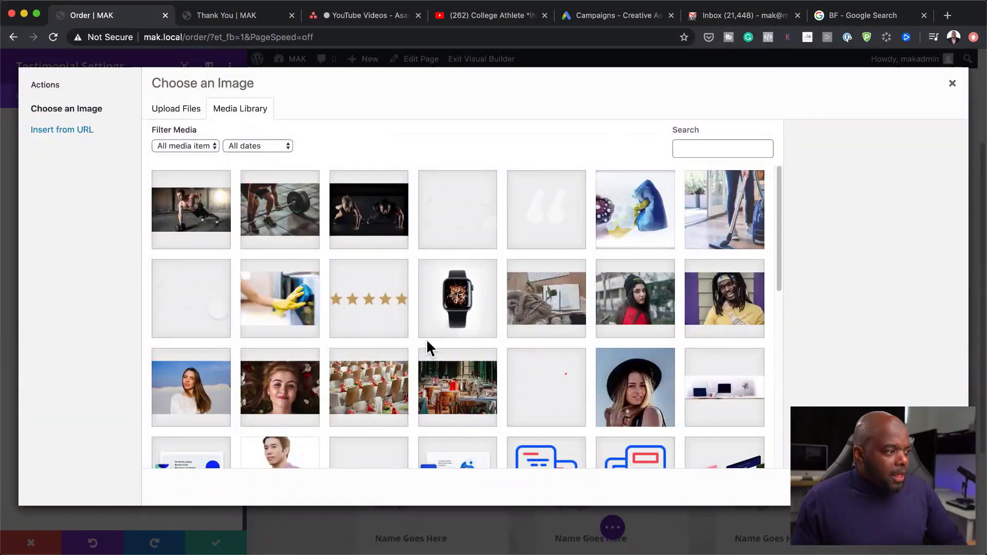
scroll(428, 348, down, 1)
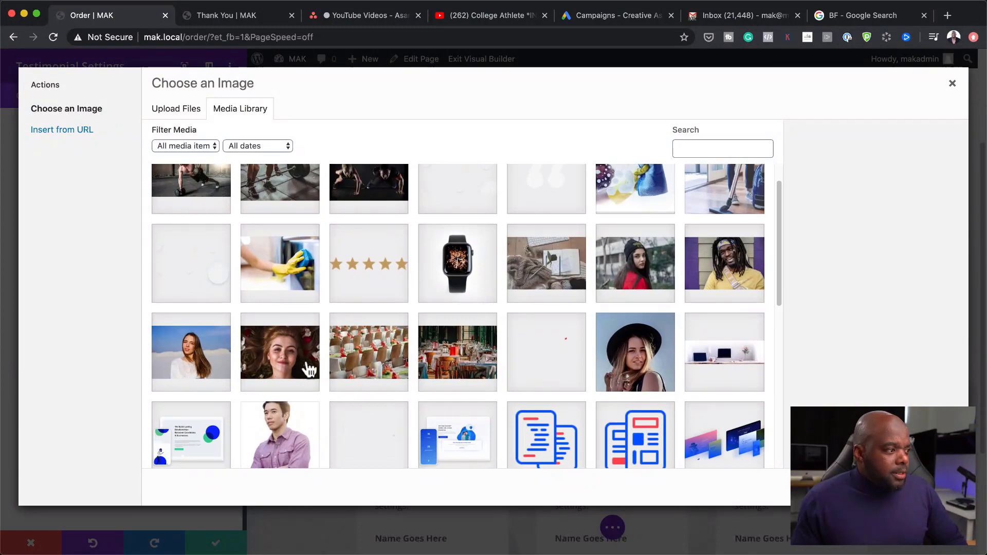
click(294, 368)
click(920, 487)
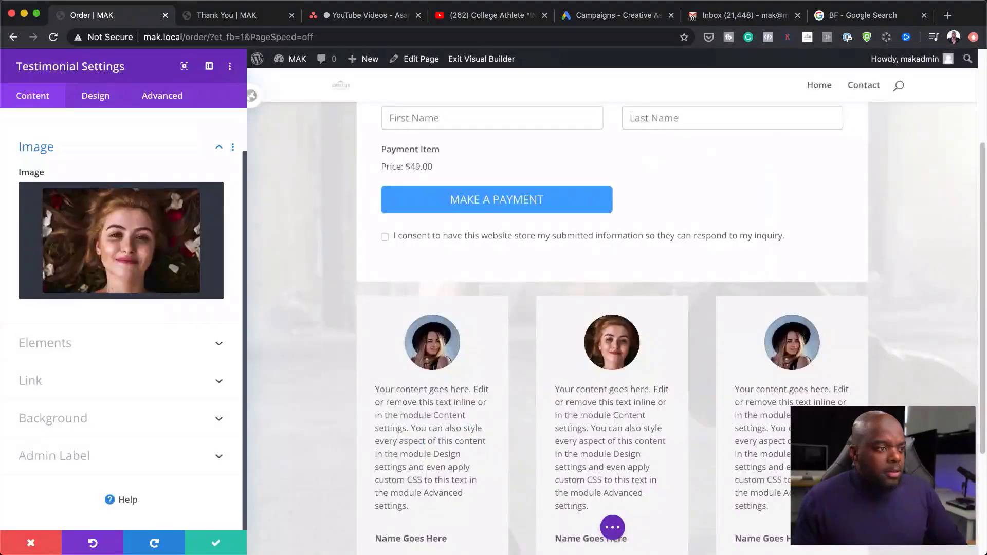
click(216, 543)
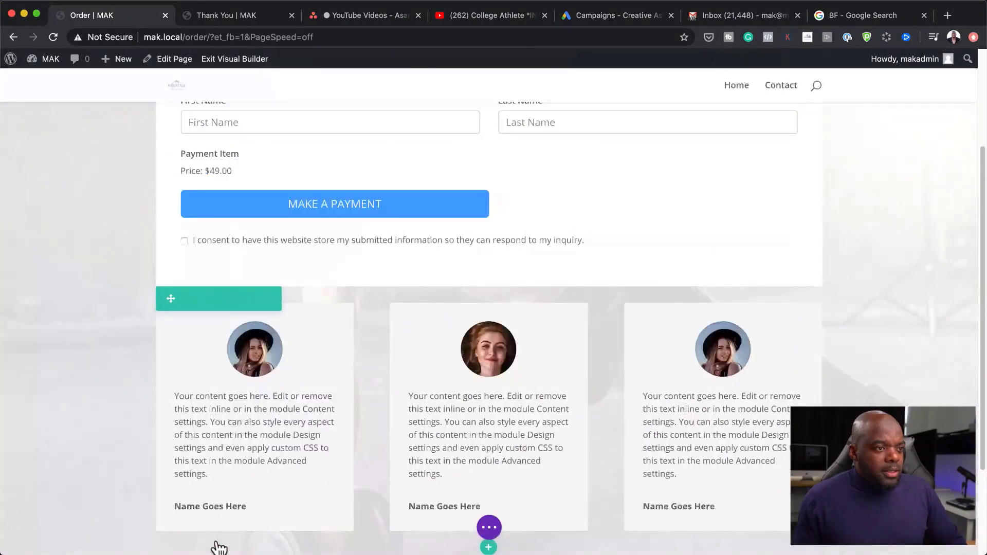
- Replace the third testimonial's image with the library photo of the man in the purple shirt and save the module
click(701, 334)
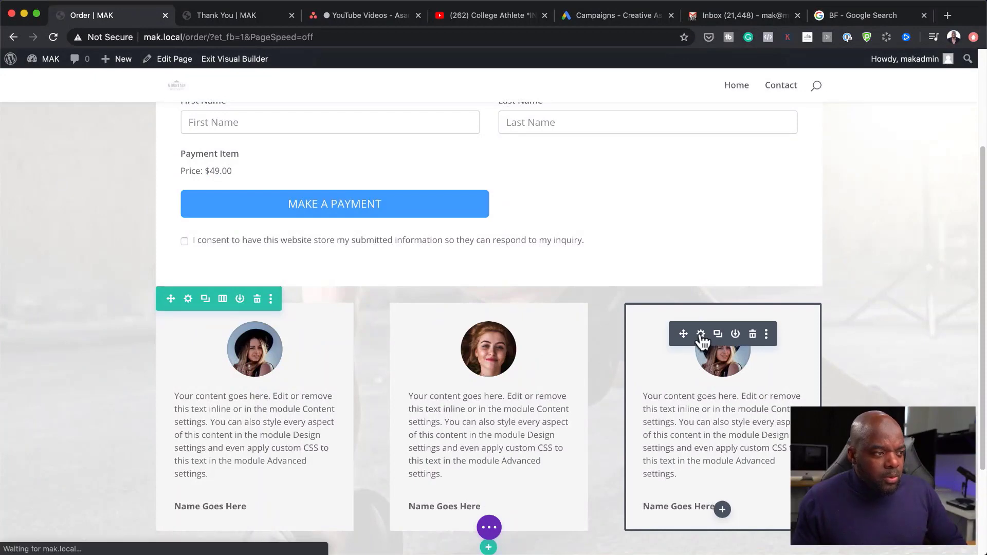
scroll(73, 438, down, 5)
click(60, 323)
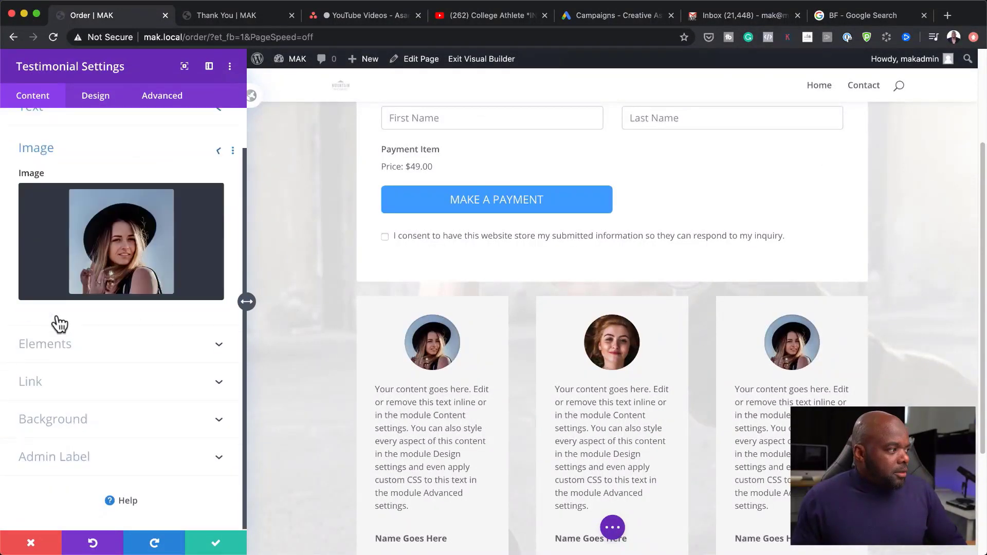
click(121, 278)
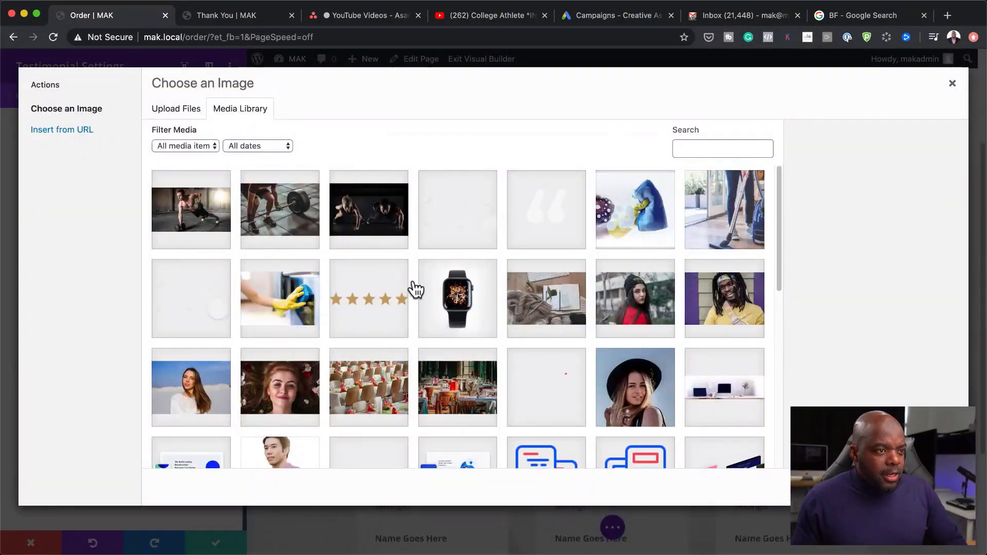
scroll(413, 289, down, 5)
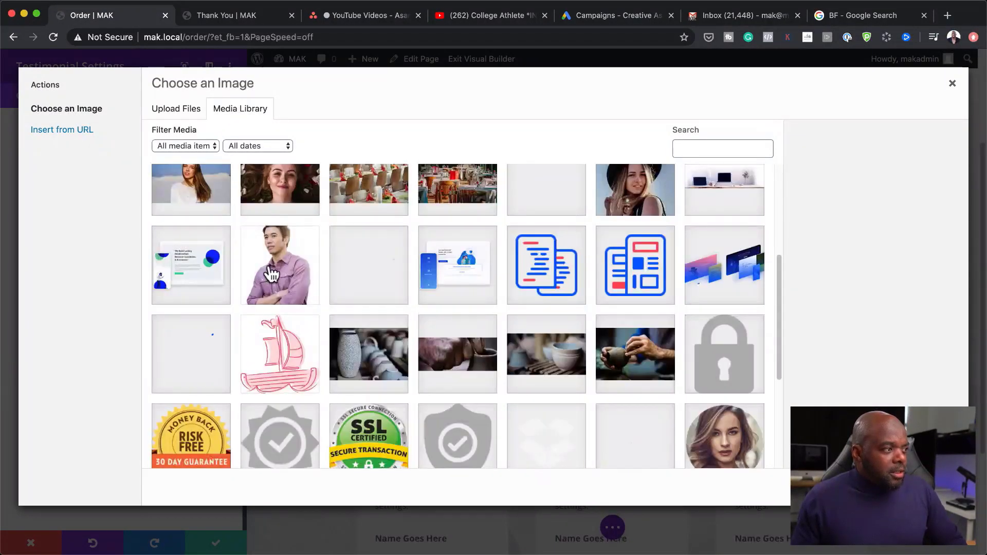
click(271, 274)
click(915, 487)
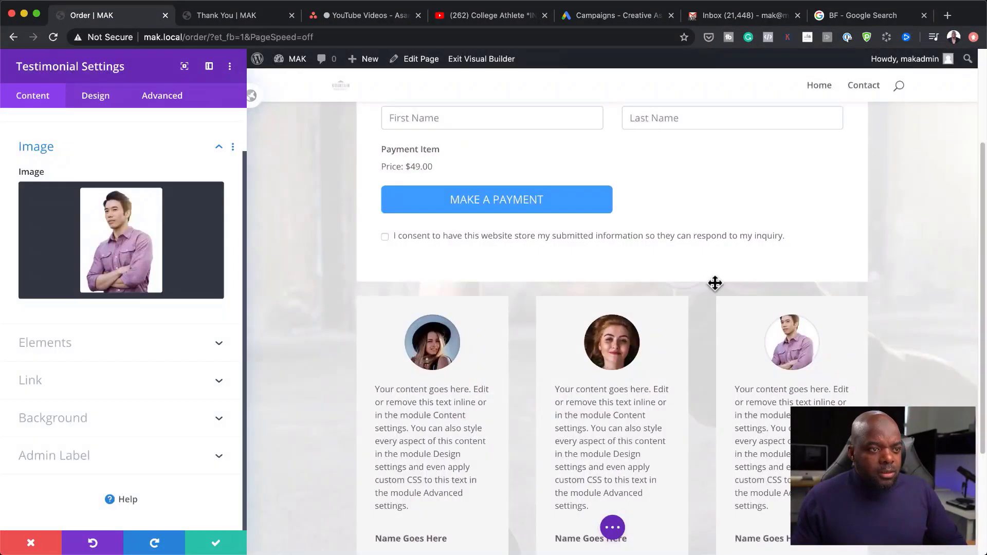
click(216, 544)
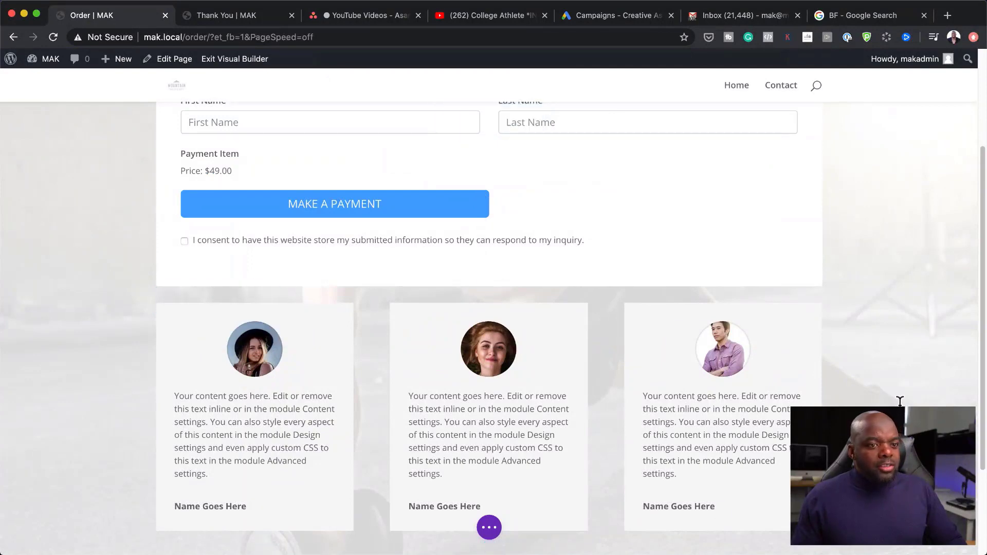
scroll(813, 279, up, 5)
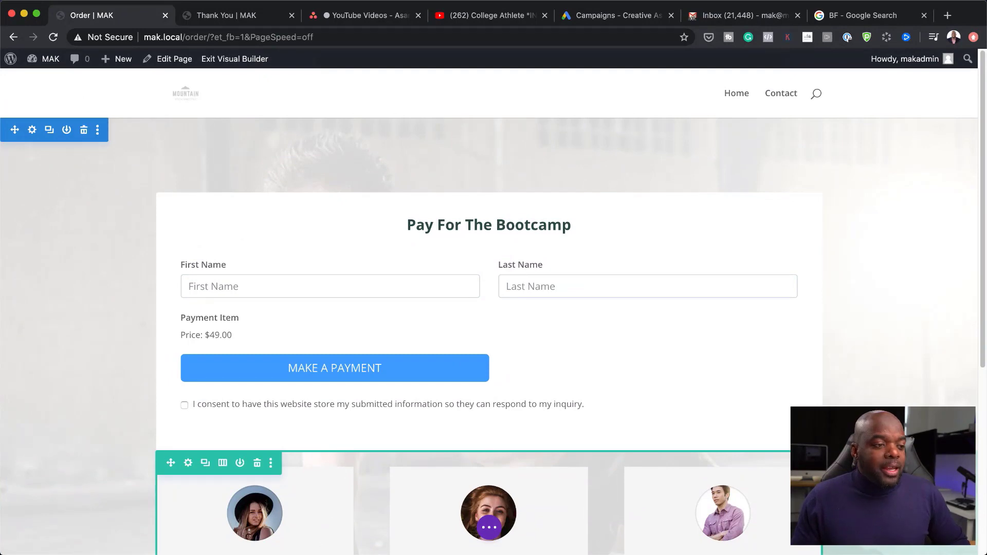
scroll(488, 308, down, 7)
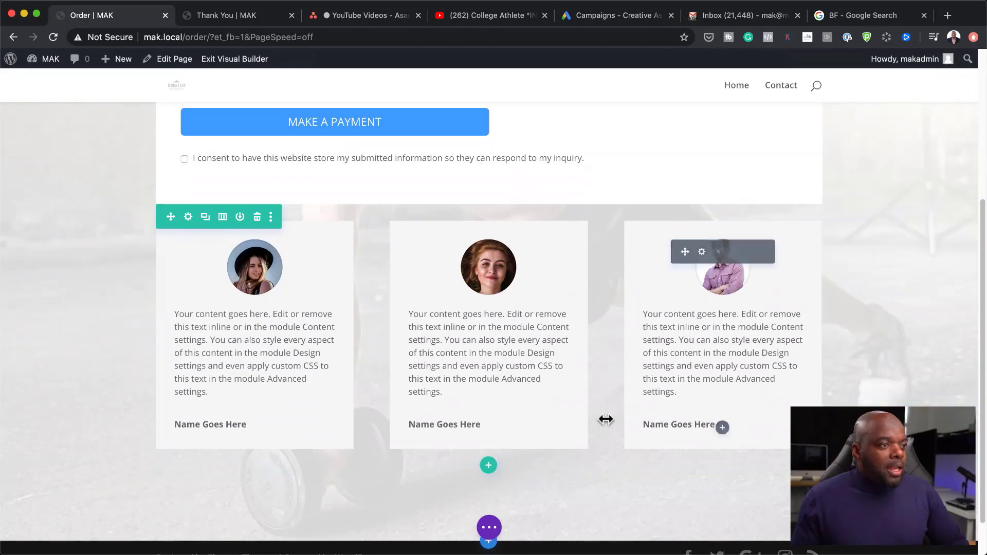
scroll(864, 341, up, 5)
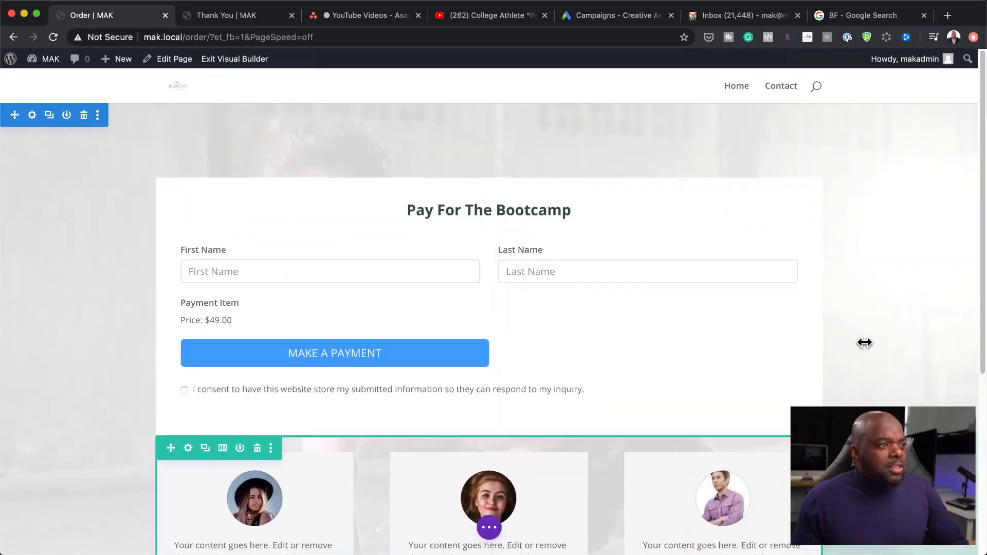
scroll(865, 342, down, 2)
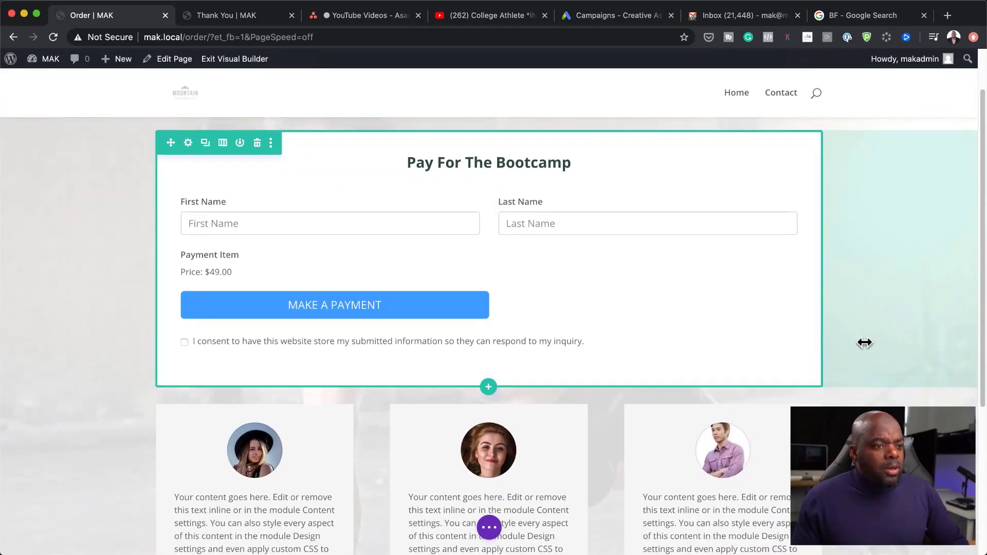
- Add a regular section below the existing one and move the three-column testimonial row into it
scroll(864, 343, down, 5)
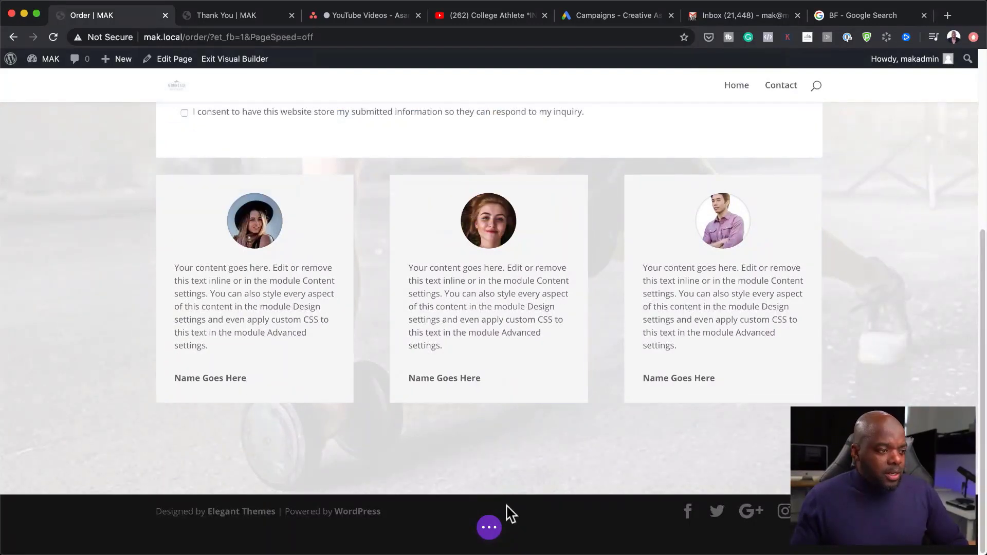
click(489, 493)
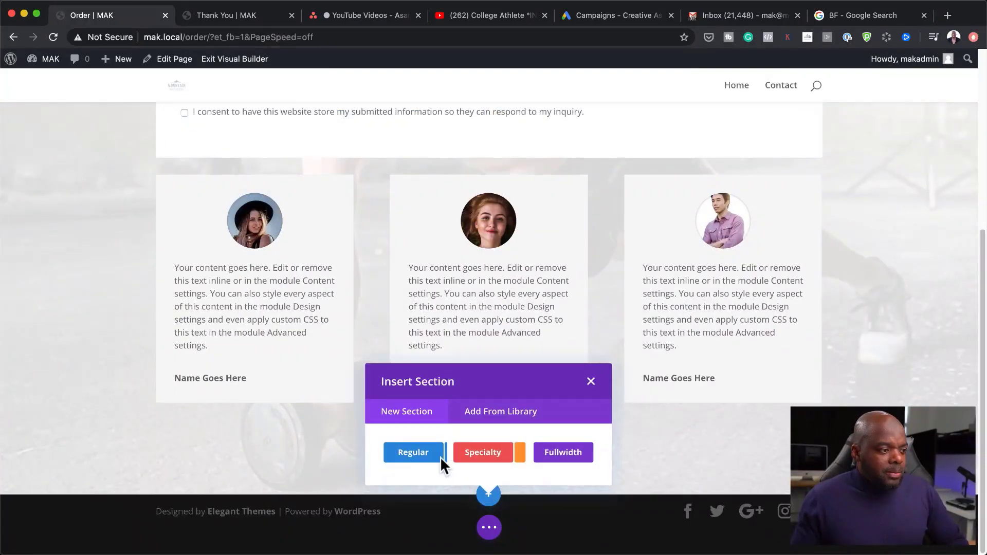
click(418, 455)
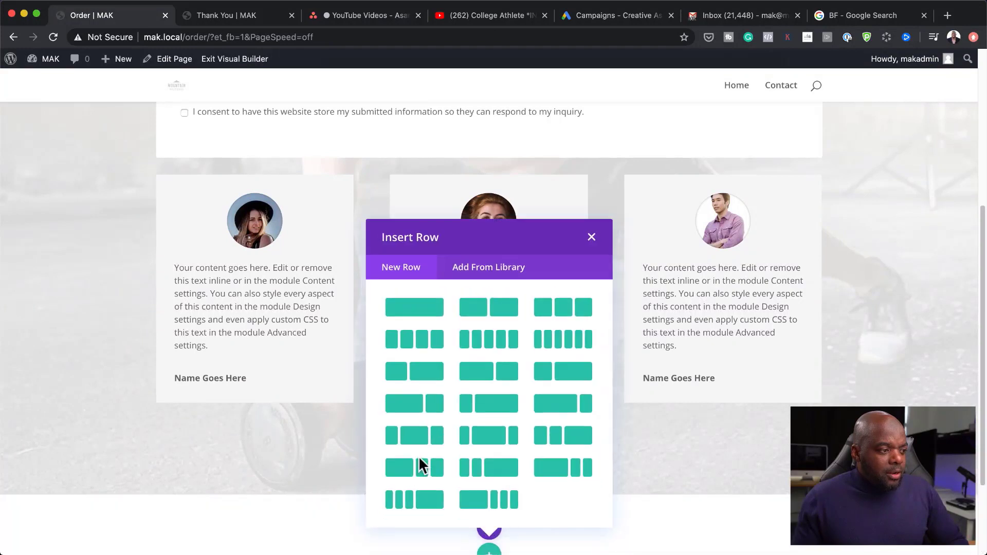
click(591, 238)
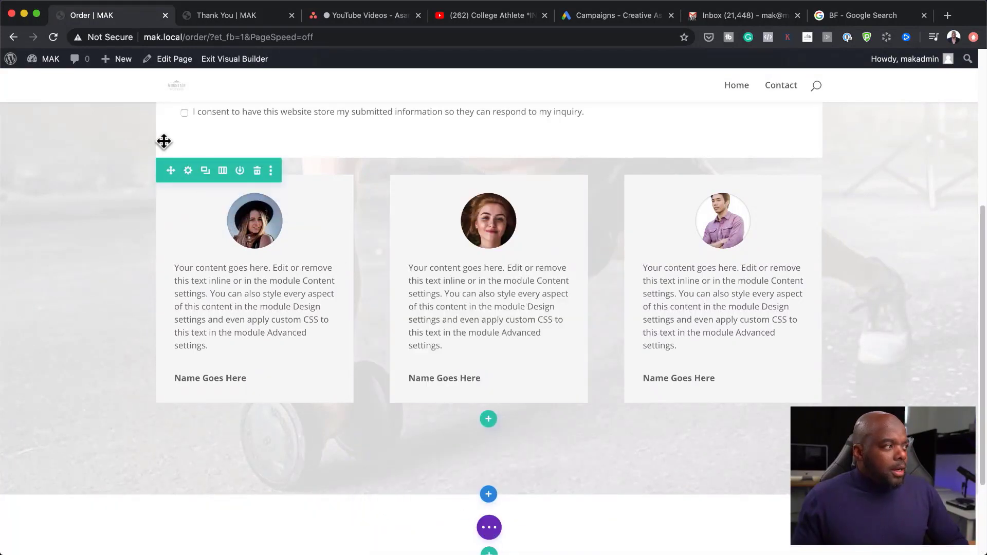
drag(170, 170, 293, 421)
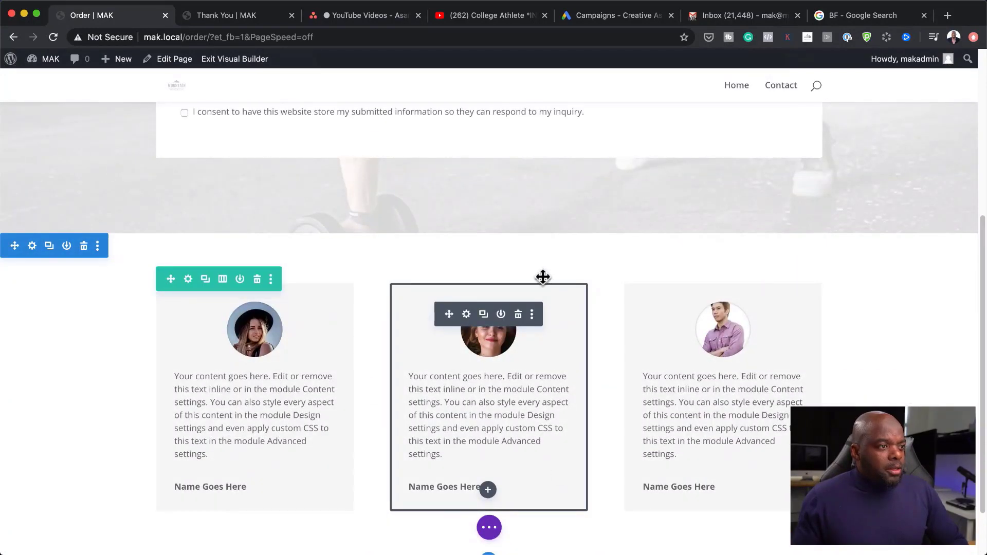
- Add a single-column row below the testimonial row with a Text module reading "Testimonials"
scroll(566, 406, down, 2)
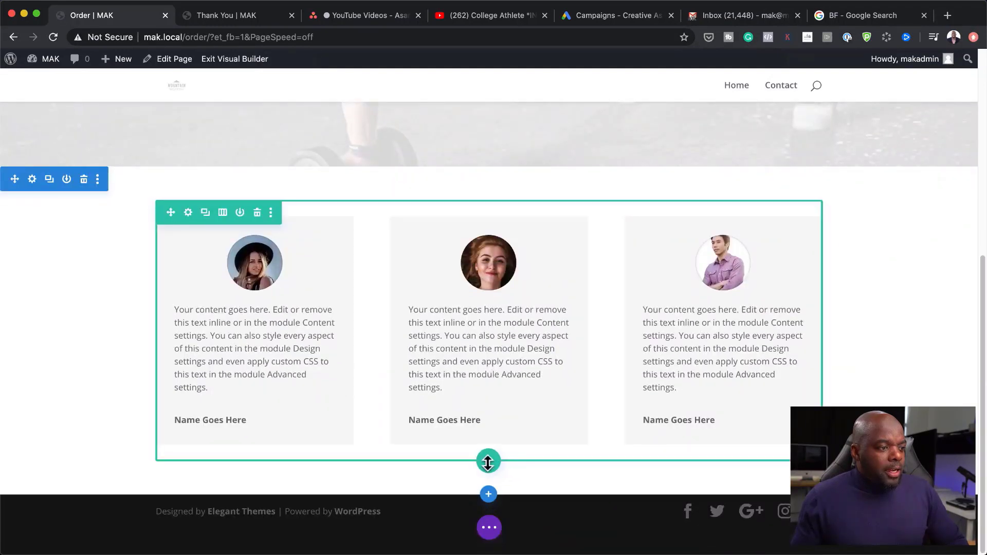
click(488, 462)
click(427, 231)
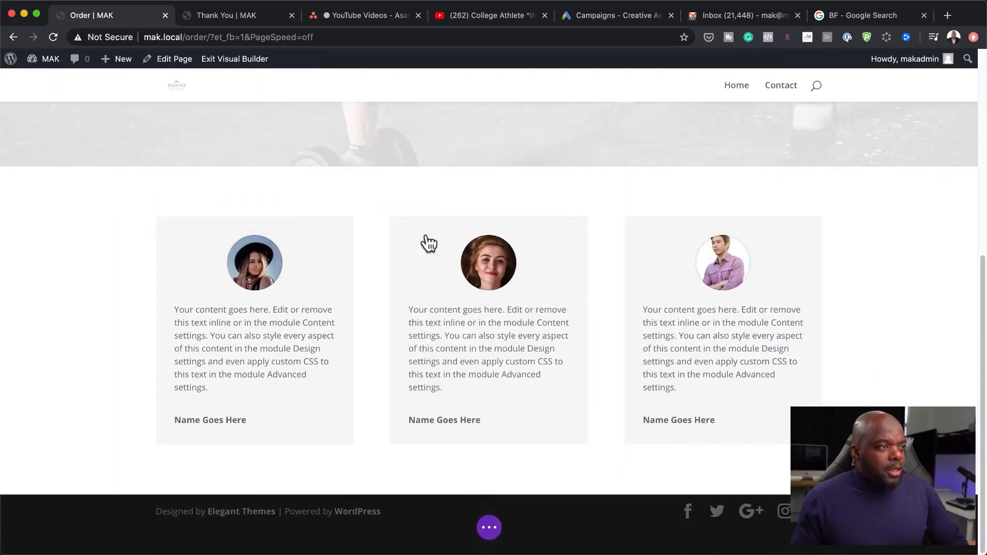
text(text)
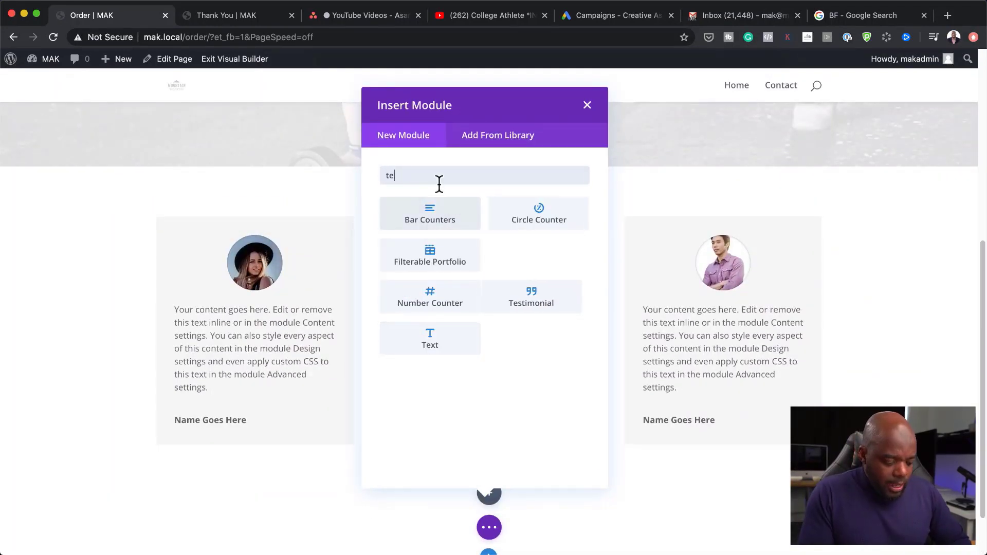
click(454, 222)
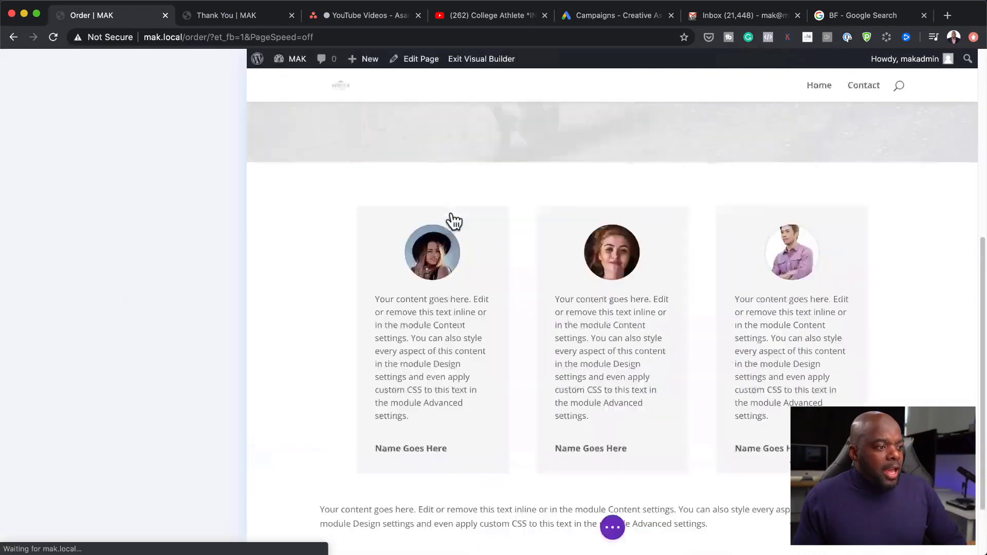
drag(157, 362, 5, 282)
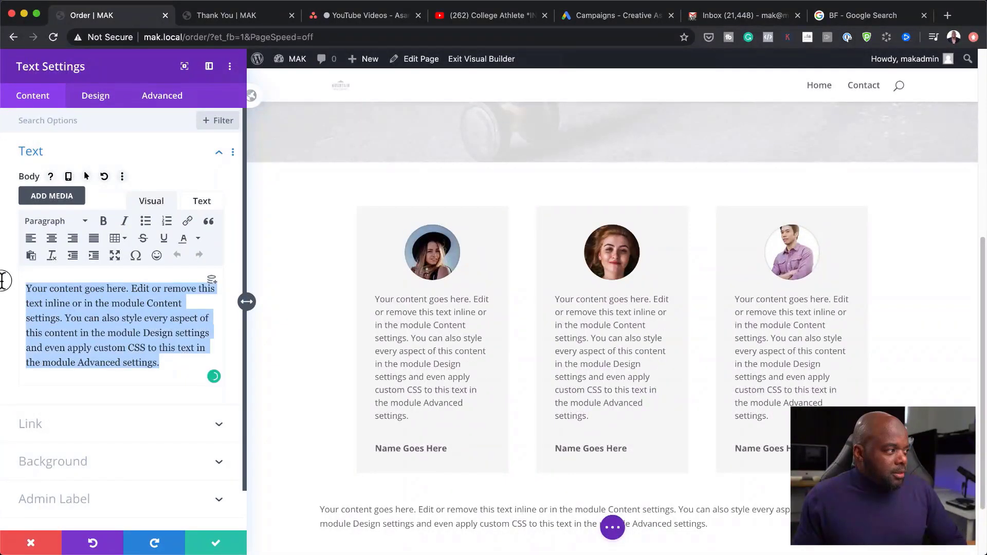
text(Test)
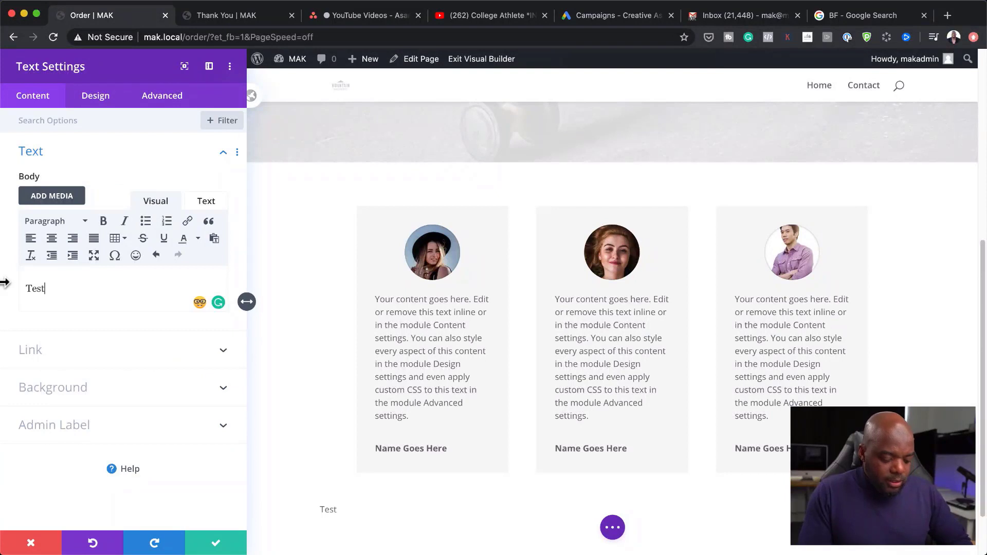
text(imonials)
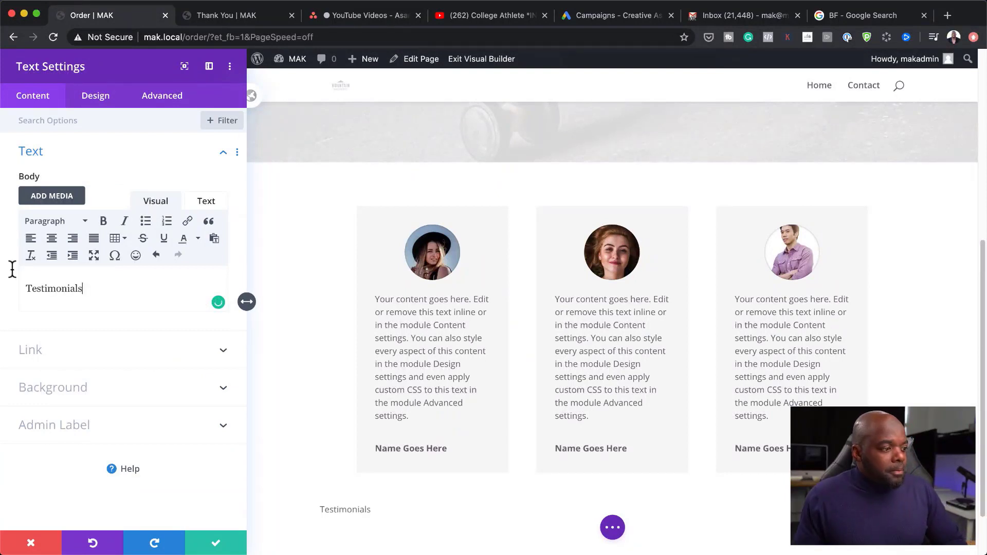
- Style the Testimonials text at 20px in uppercase and center it
click(97, 96)
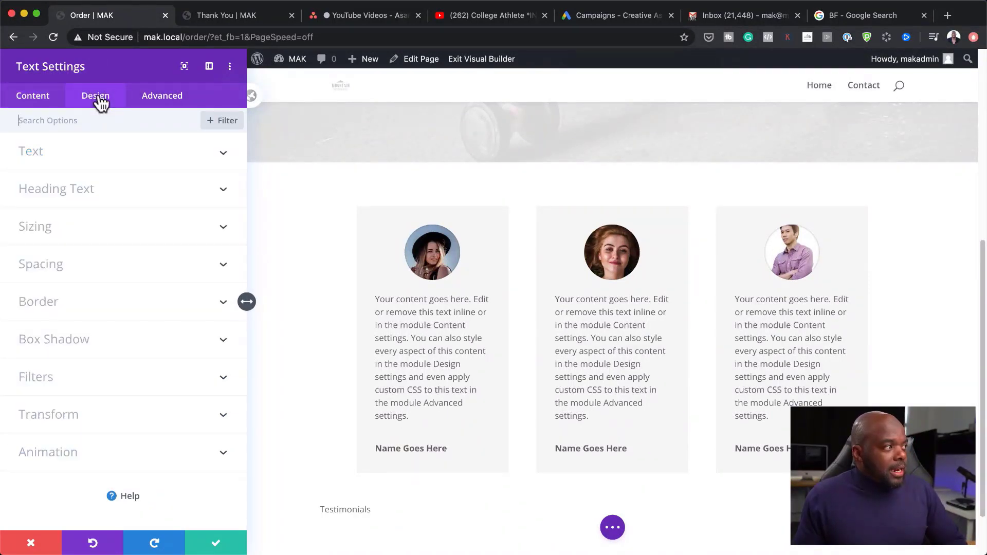
click(80, 152)
scroll(128, 415, down, 5)
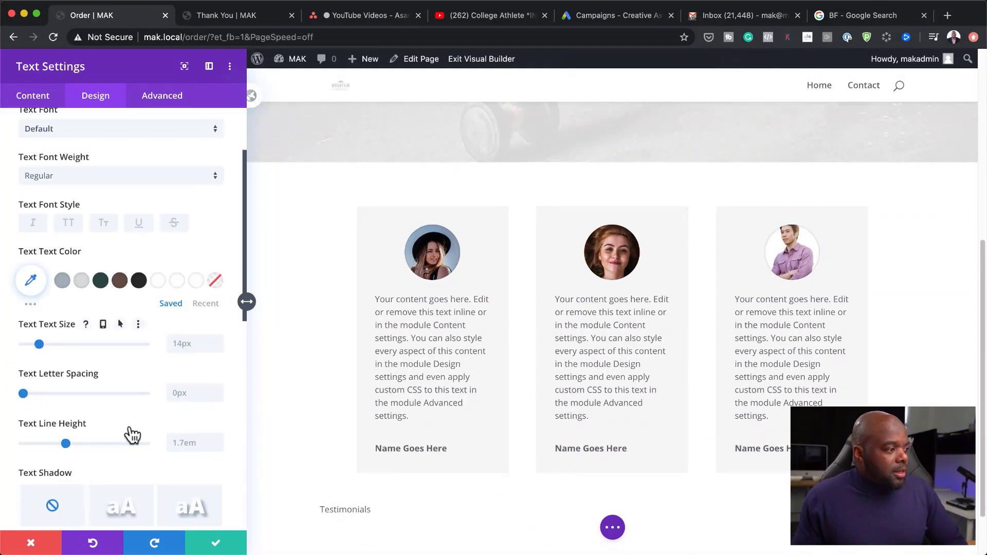
drag(38, 327, 46, 329)
click(69, 205)
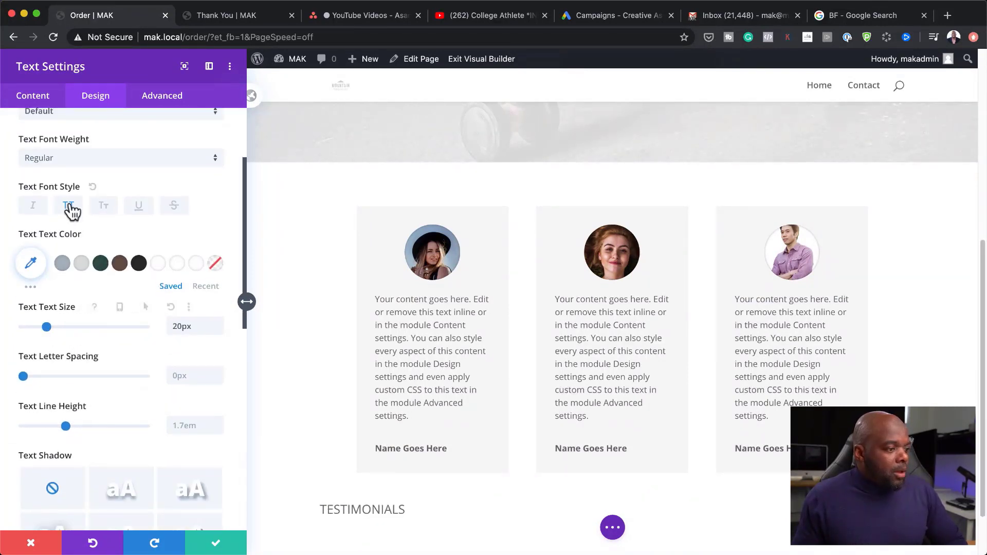
scroll(117, 385, down, 8)
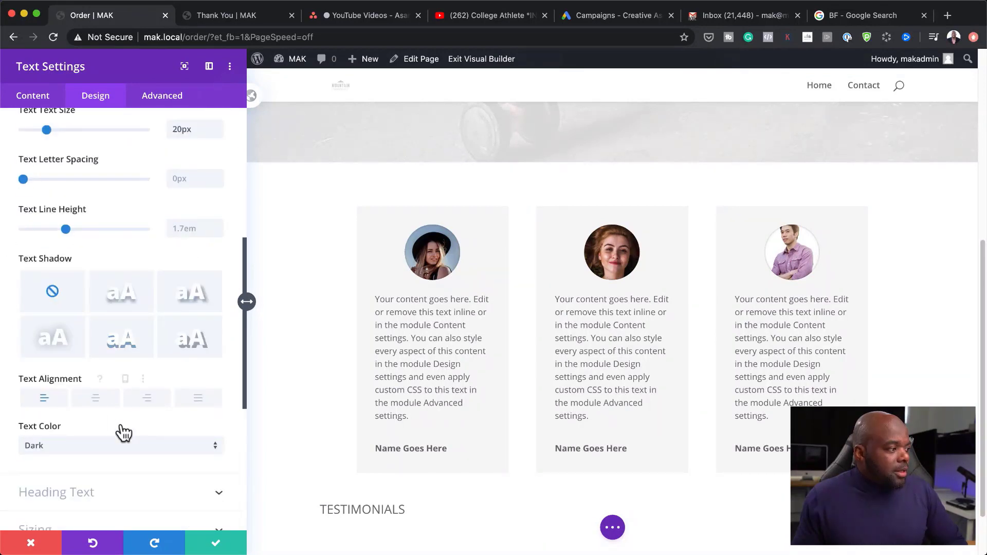
click(100, 397)
- Set the Testimonials text's letter spacing to 10px, weight to Bold and color to brown #645046, and save the module
scroll(135, 338, up, 1)
drag(23, 186, 36, 190)
scroll(160, 238, up, 6)
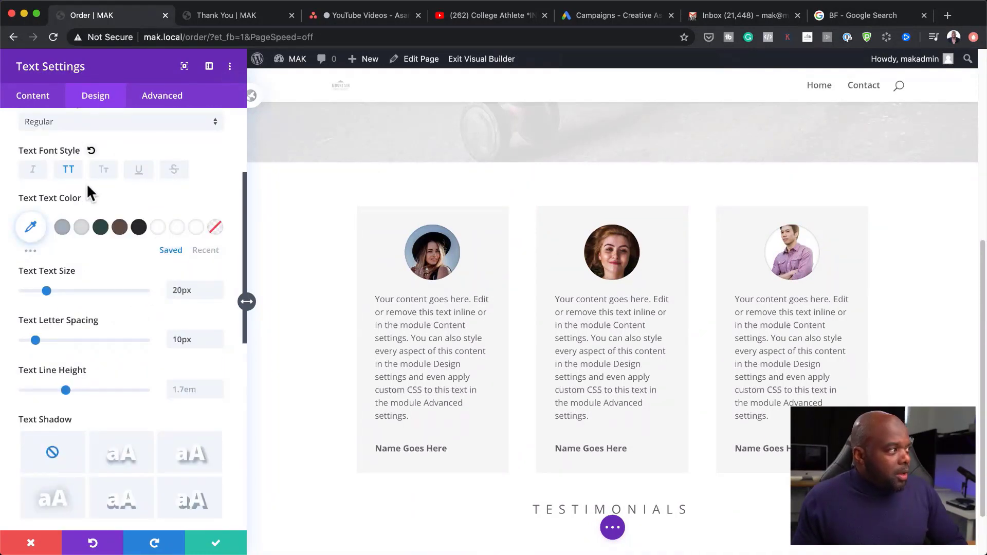
click(79, 129)
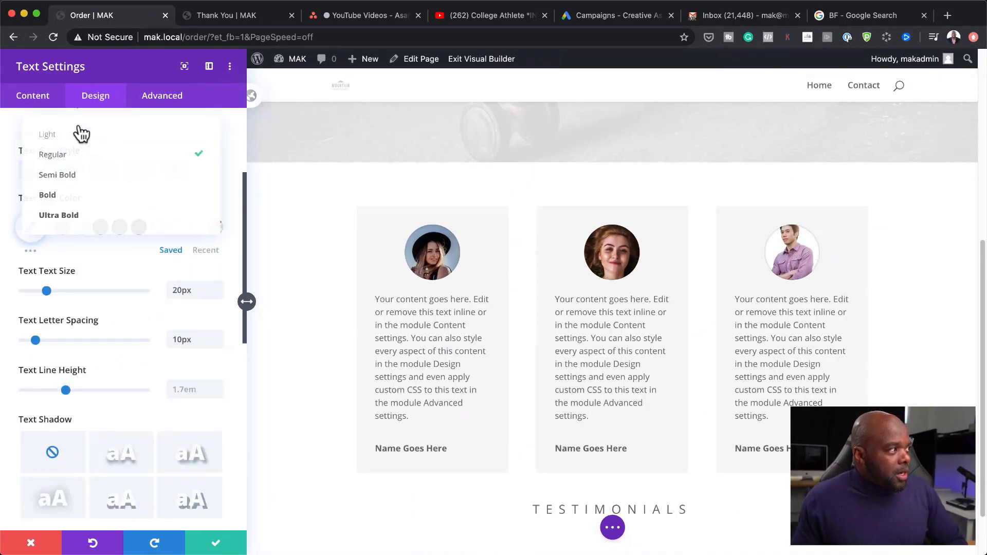
click(80, 196)
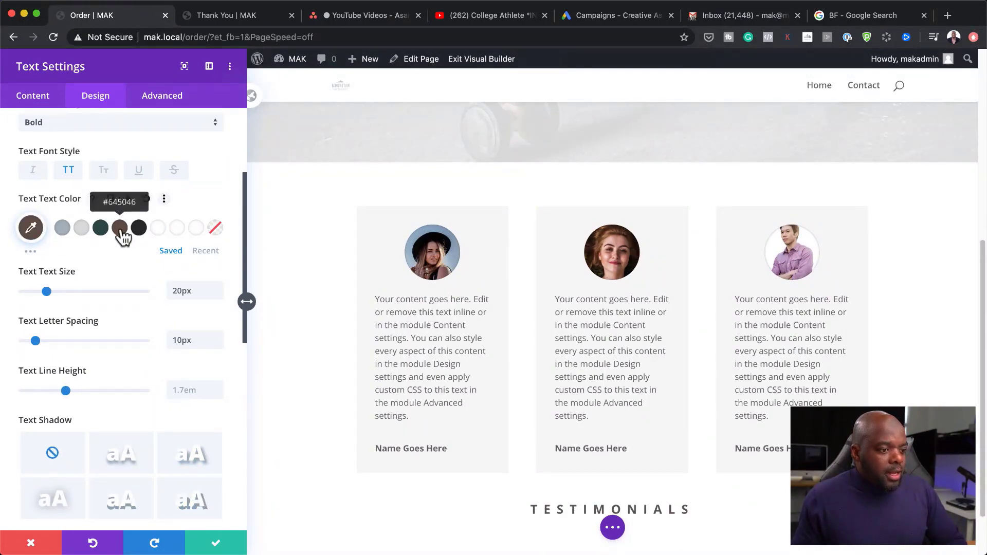
click(216, 546)
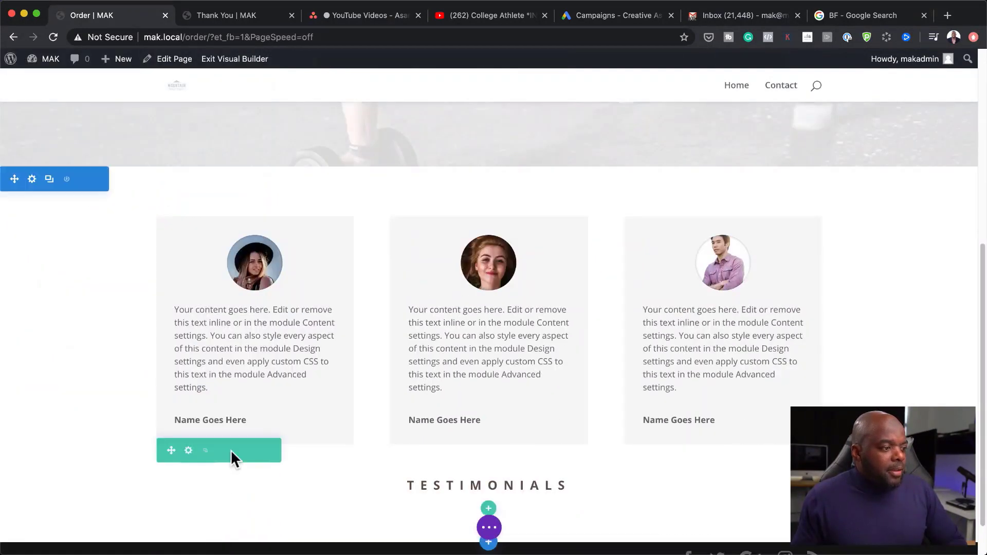
- Move the Testimonials heading row above the row of three testimonials
scroll(232, 453, down, 1)
drag(173, 431, 156, 189)
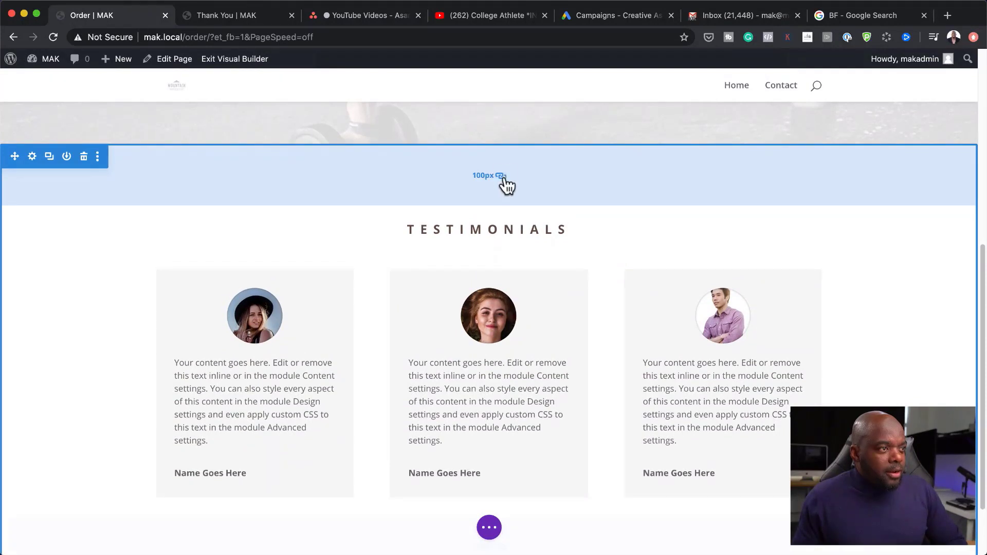
scroll(193, 355, down, 3)
scroll(907, 360, up, 10)
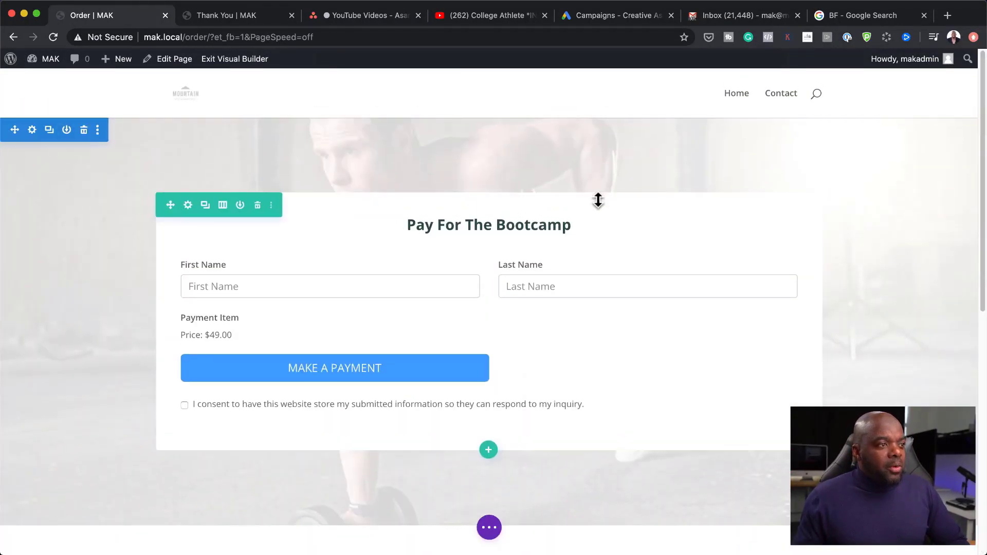
mouse_move(371, 170)
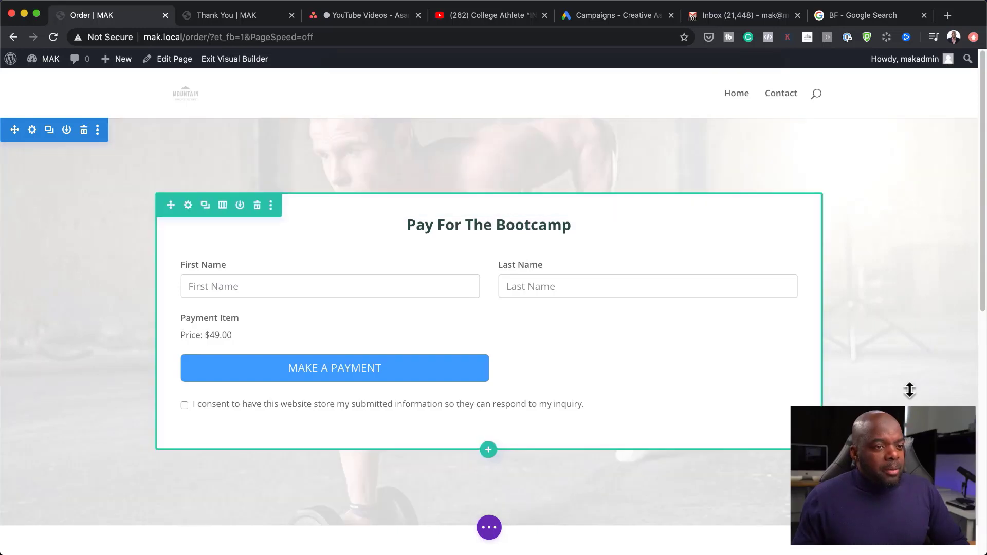
scroll(909, 391, down, 10)
scroll(909, 391, down, 3)
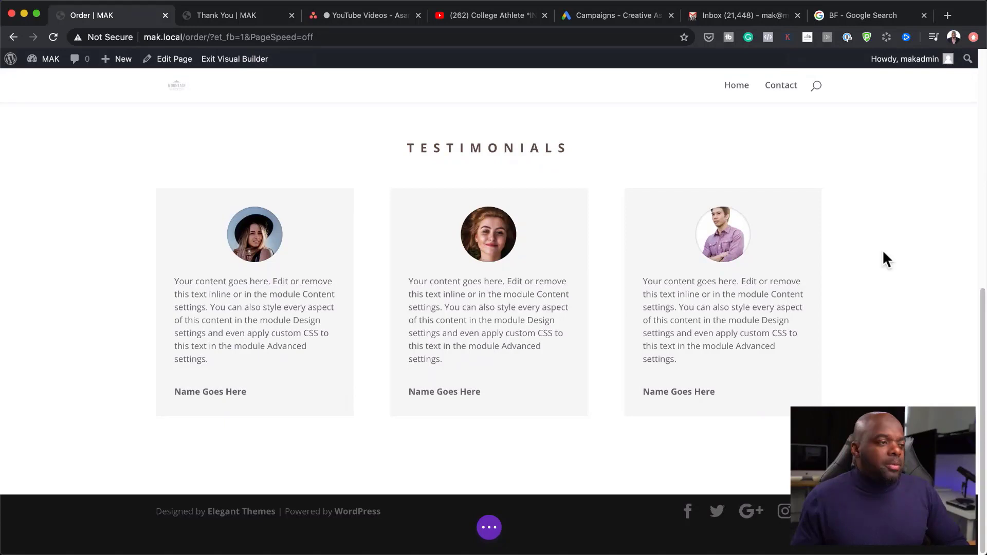
scroll(833, 265, up, 2)
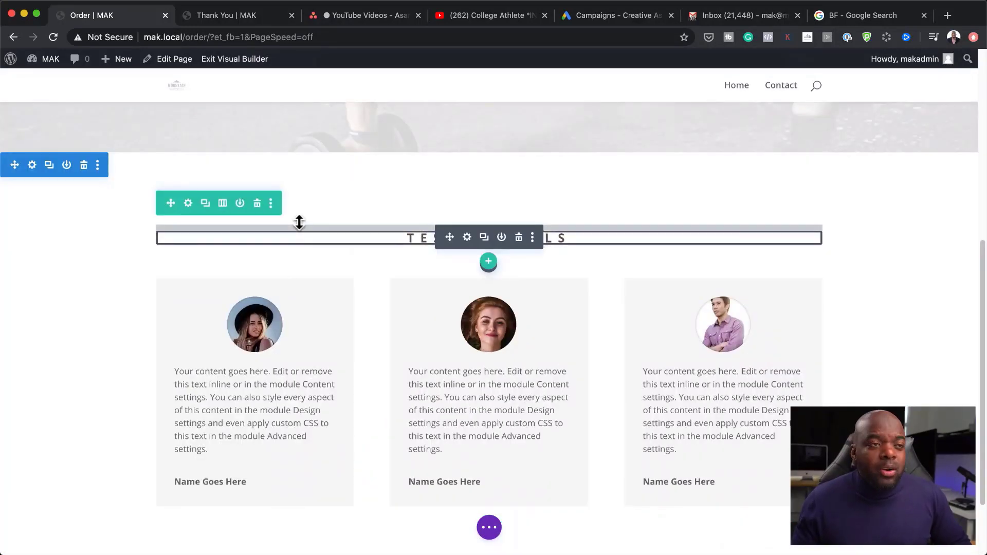
- Add a single-column row below the payment form row with a Text module reading "CHECKOUT"
scroll(573, 218, up, 9)
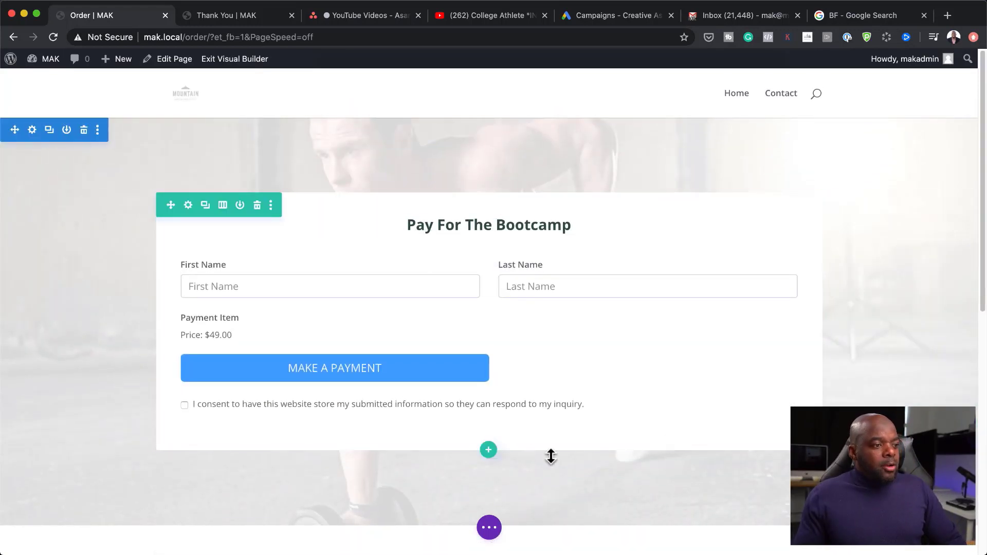
click(489, 452)
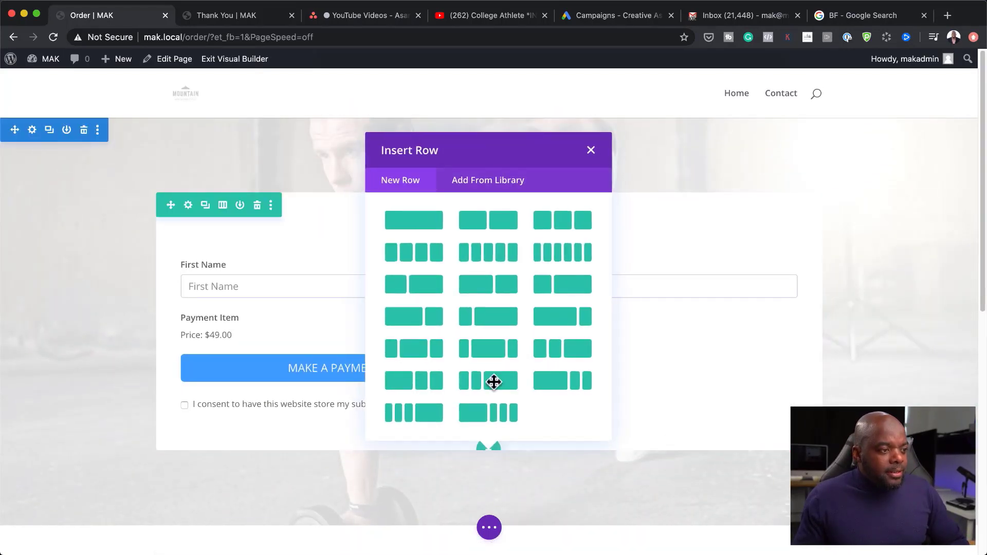
click(432, 220)
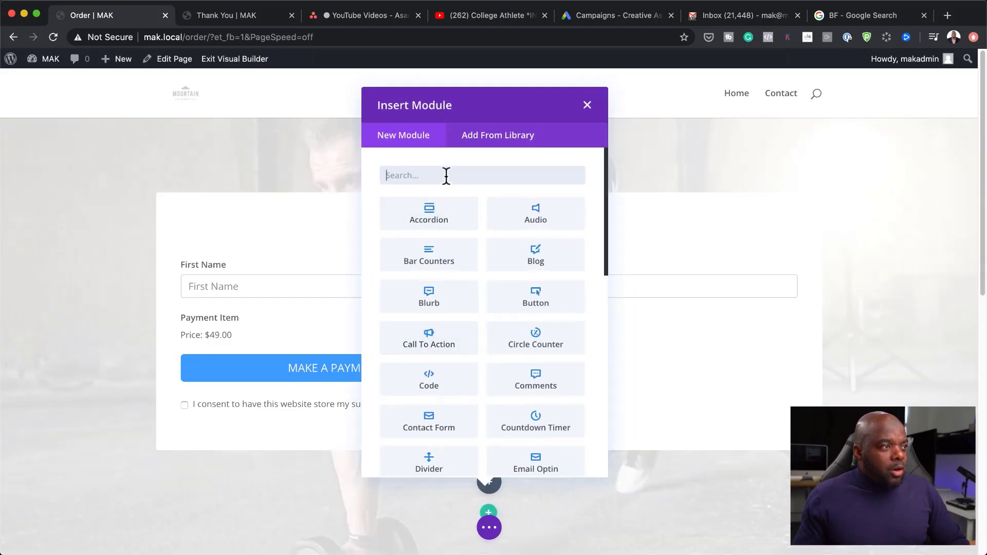
text(text)
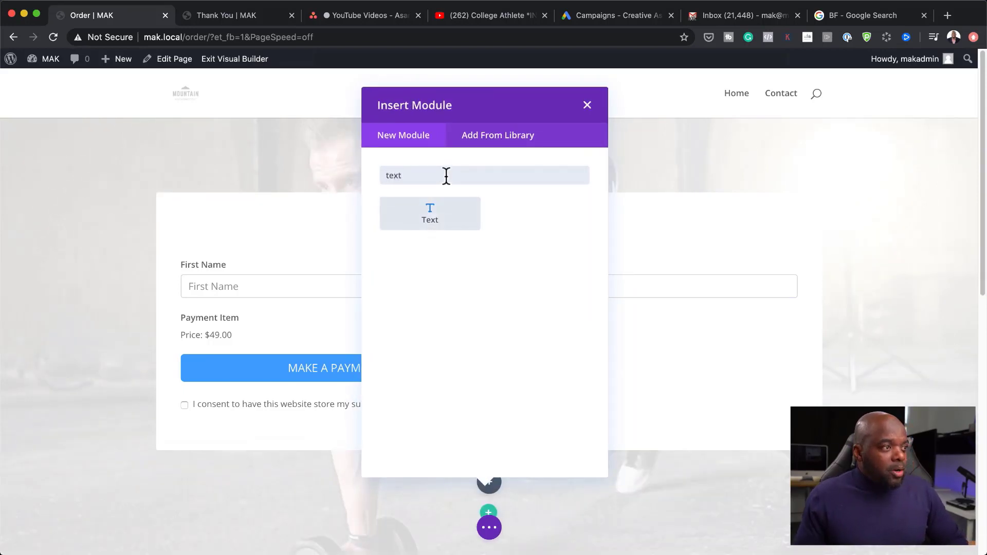
click(469, 226)
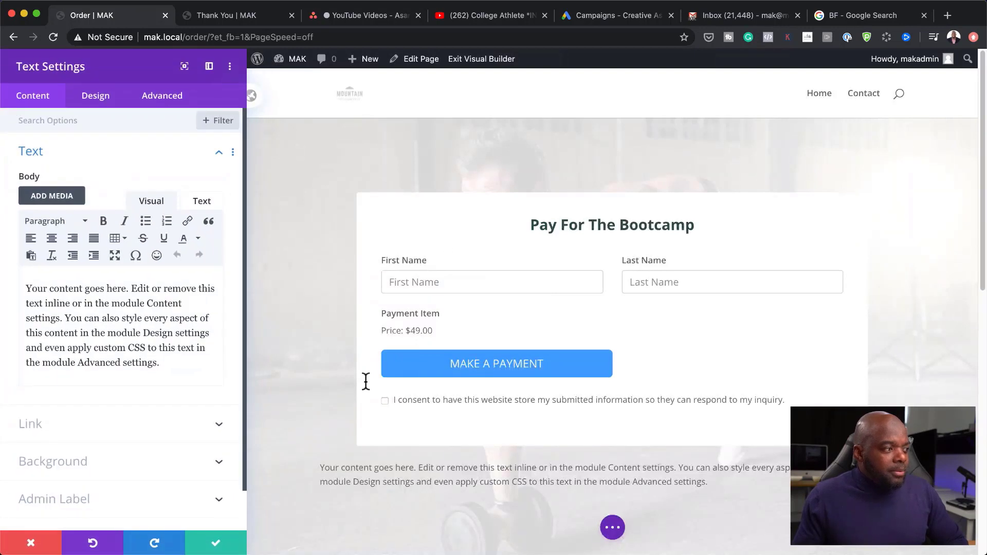
drag(199, 365, 32, 278)
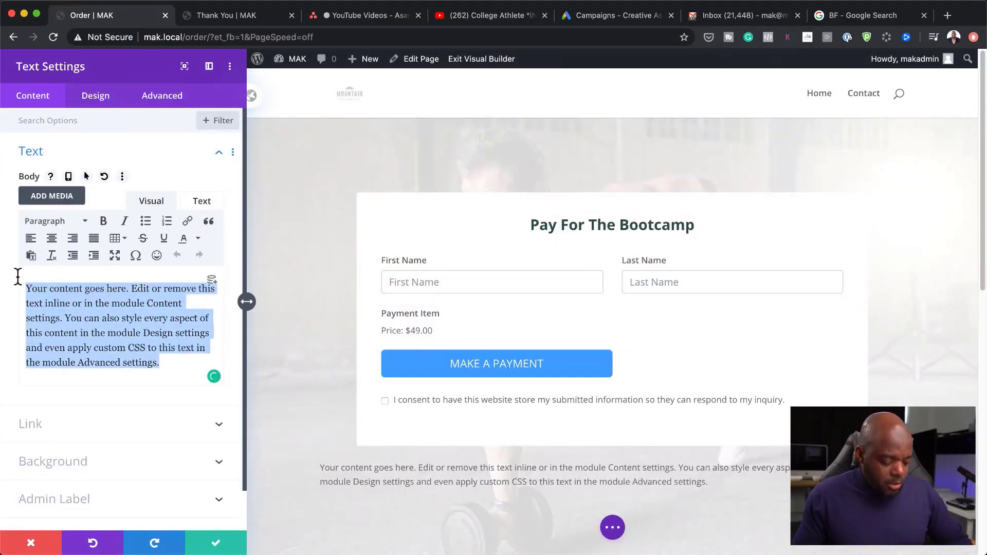
text(CHECKOUT)
- Center the CHECKOUT text in its Text module
click(105, 107)
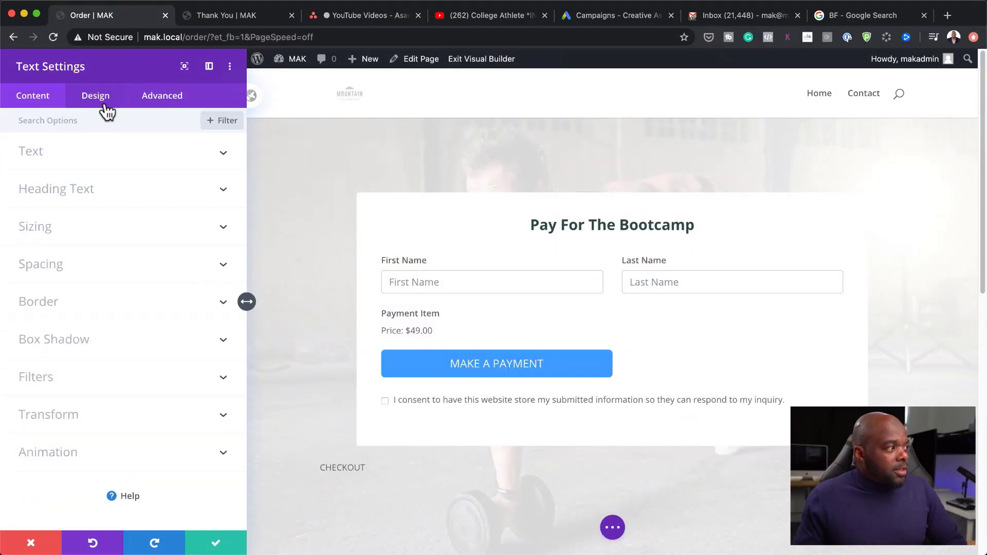
click(50, 155)
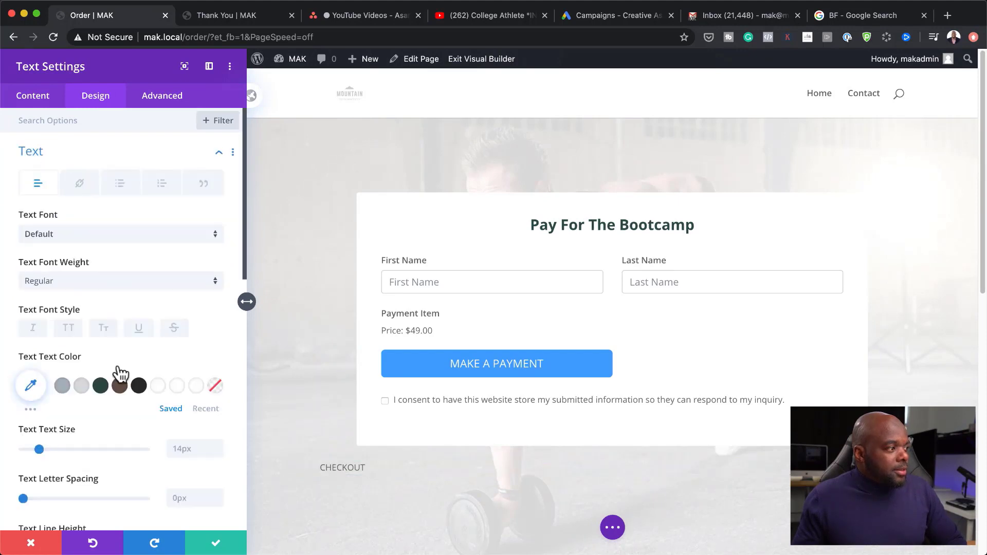
scroll(128, 443, down, 10)
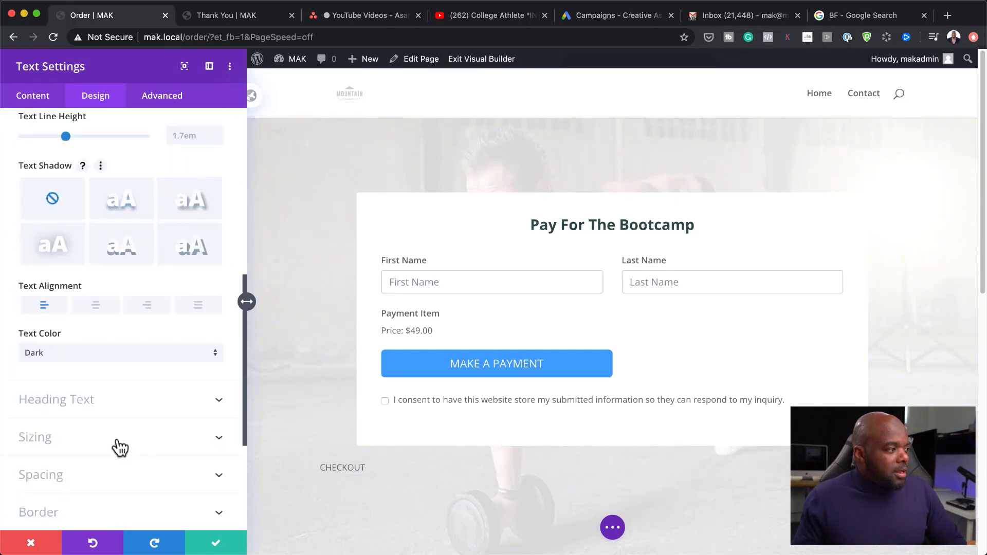
click(96, 305)
- Set the CHECKOUT text's weight to Bold, enlarge its text size, and save the module
scroll(89, 326, up, 3)
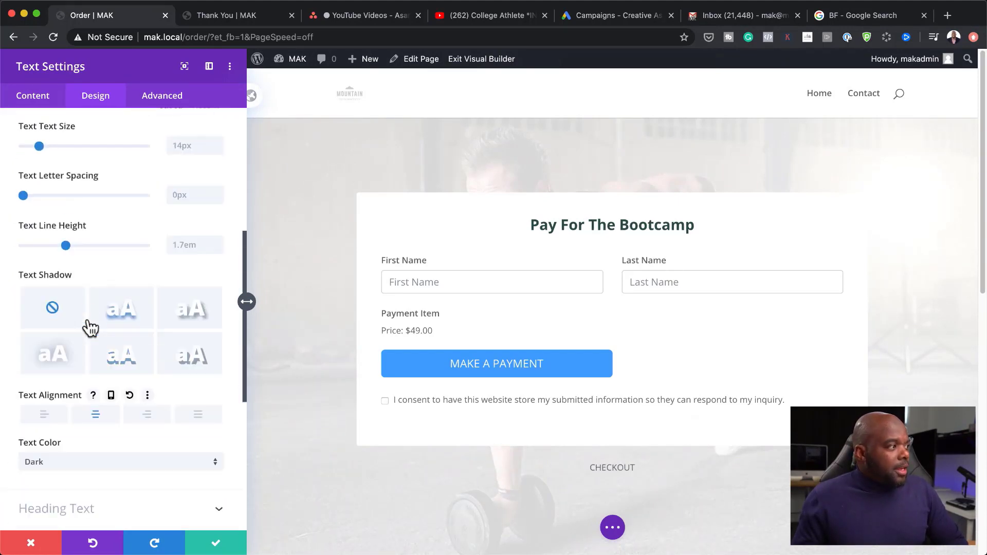
scroll(180, 298, up, 5)
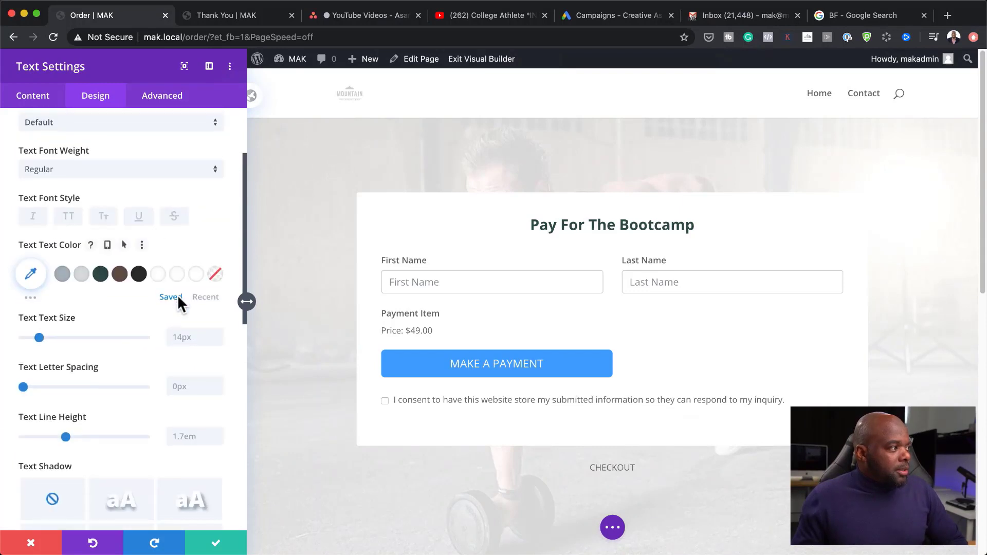
scroll(179, 298, up, 1)
click(156, 185)
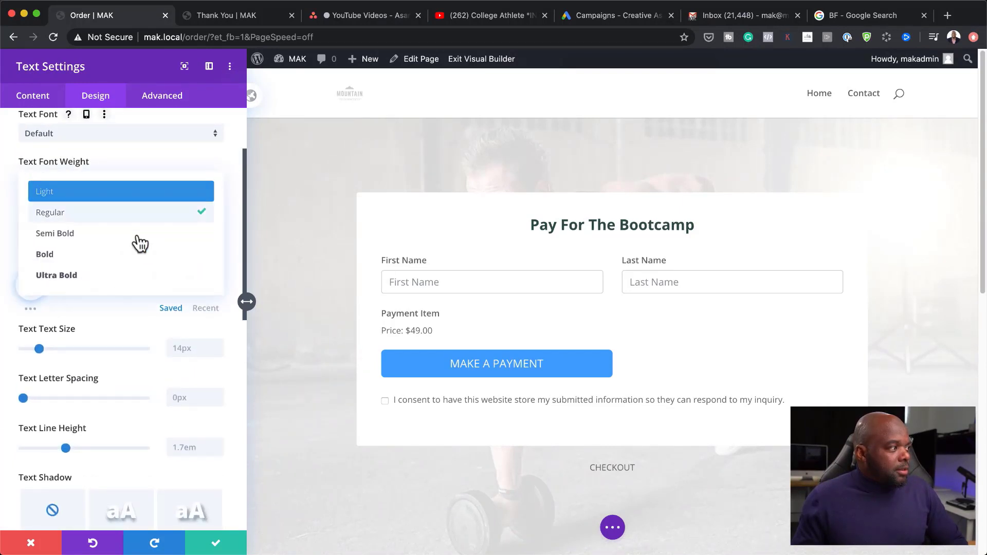
click(133, 255)
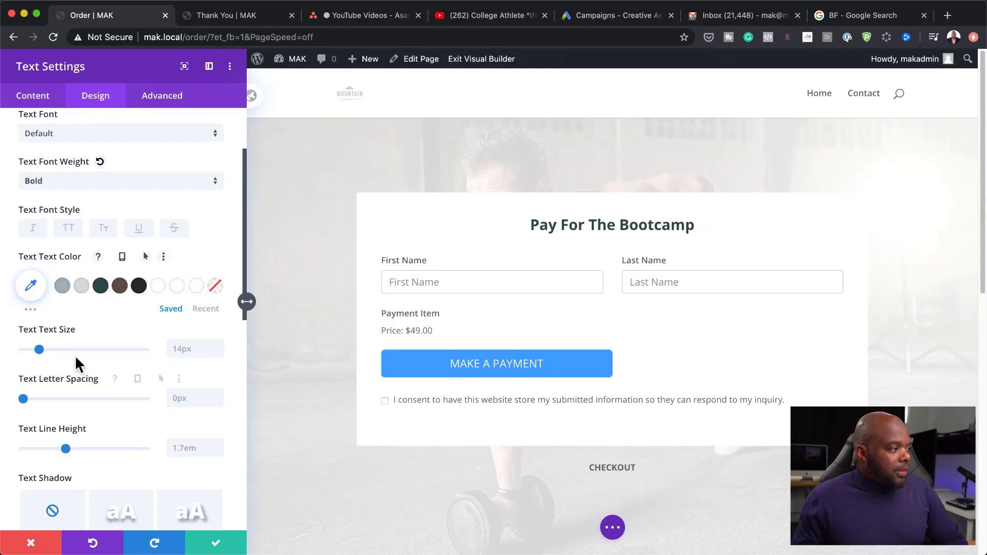
drag(39, 349, 57, 351)
click(214, 544)
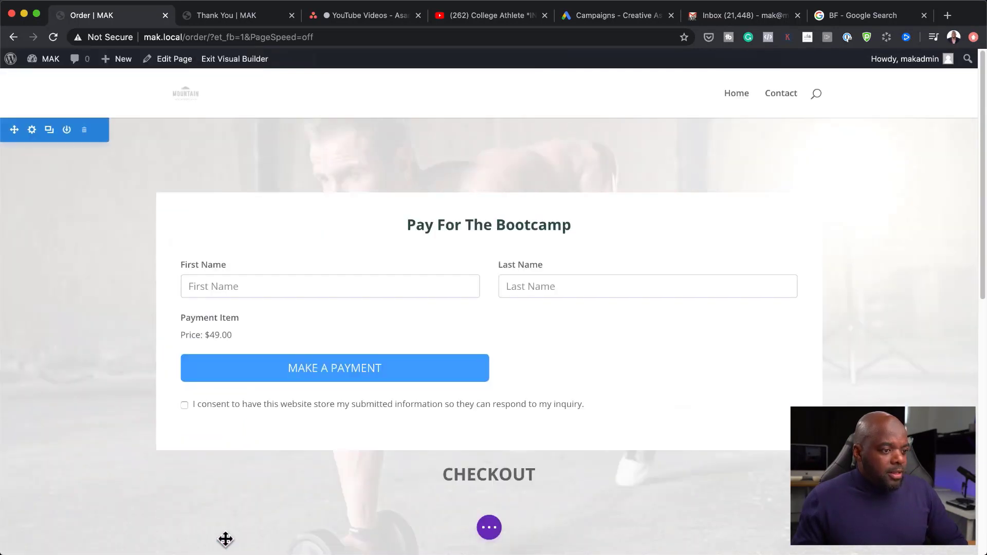
- Move the CHECKOUT row above the payment form row and save the page
drag(171, 438, 196, 200)
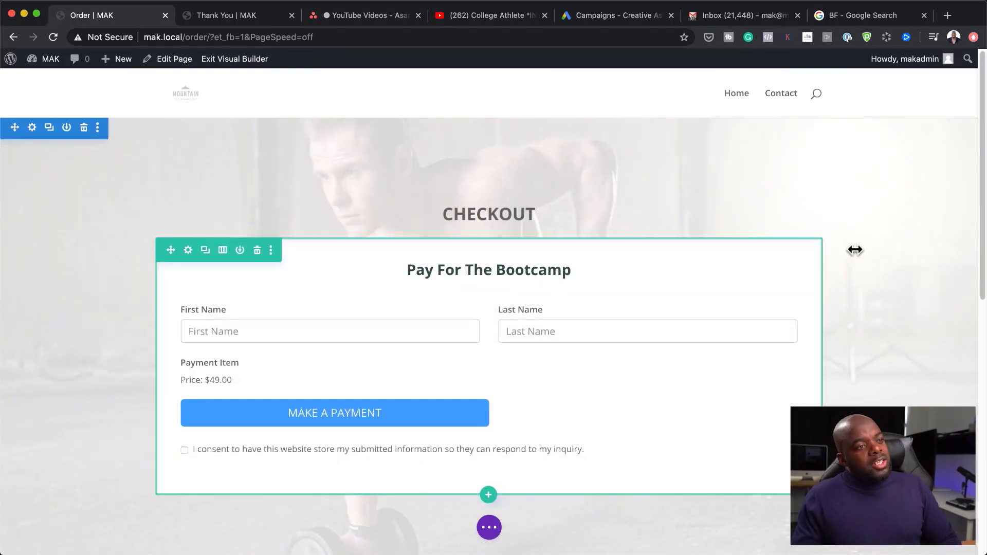
scroll(855, 250, down, 8)
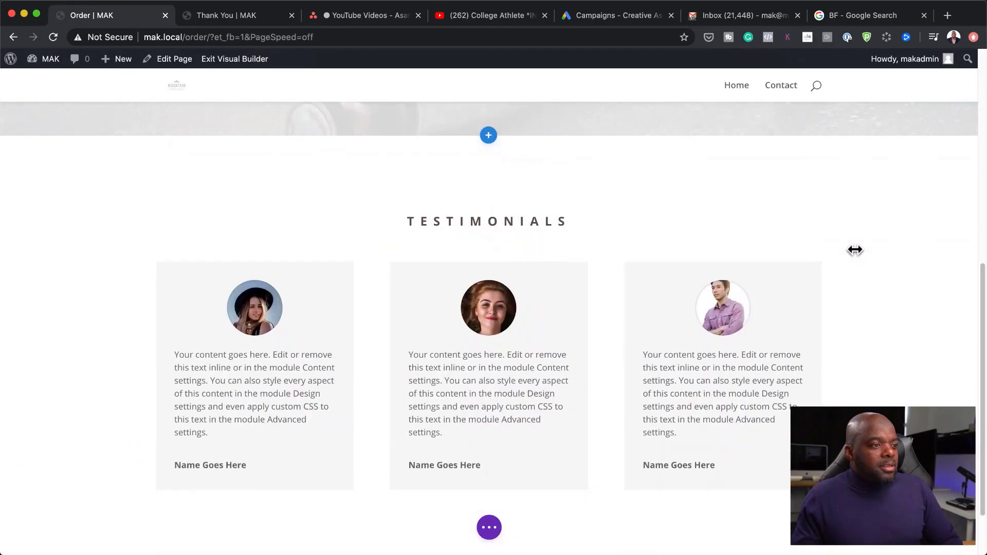
scroll(855, 250, down, 2)
scroll(855, 250, up, 10)
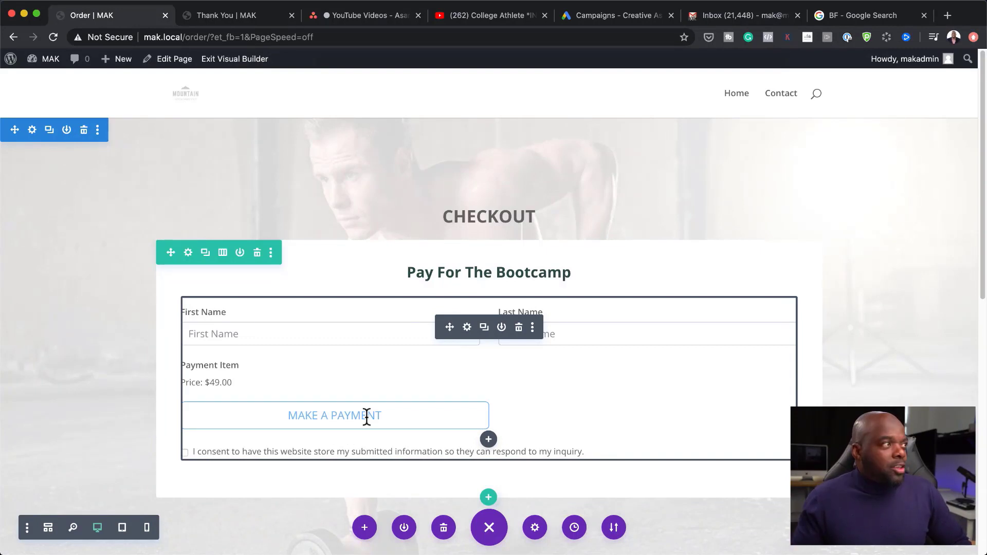
- Copy the URL of the published Thank You page
click(260, 17)
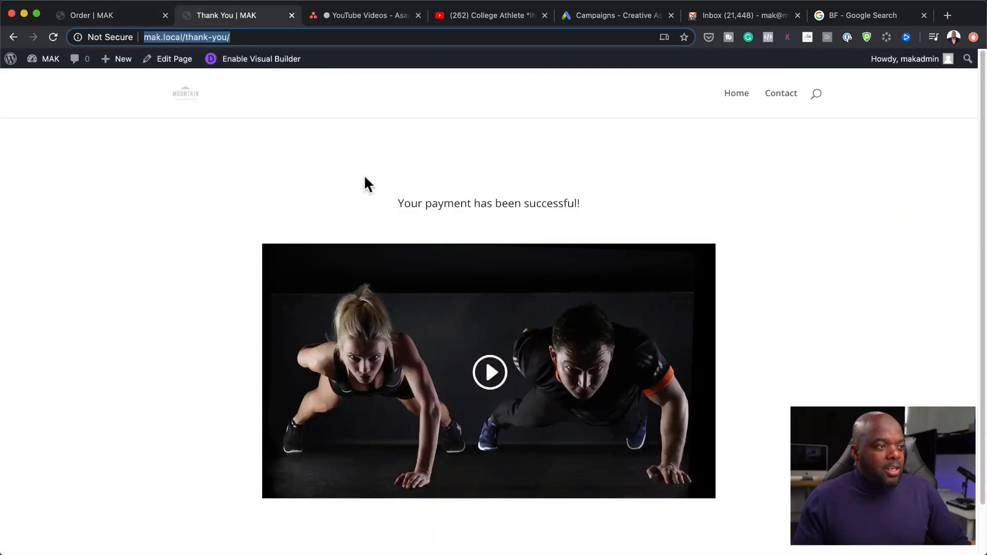
click(132, 16)
click(239, 13)
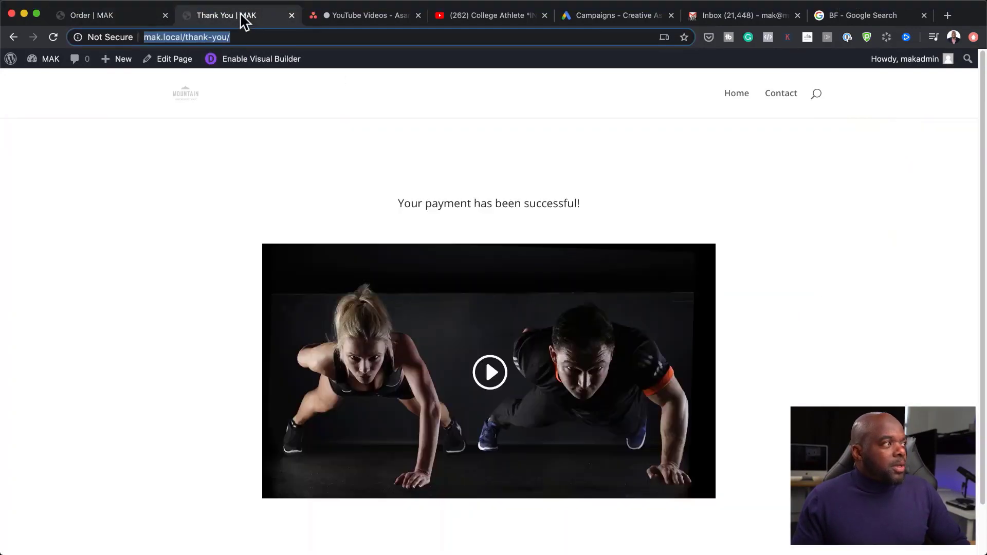
click(251, 36)
key(super+c)
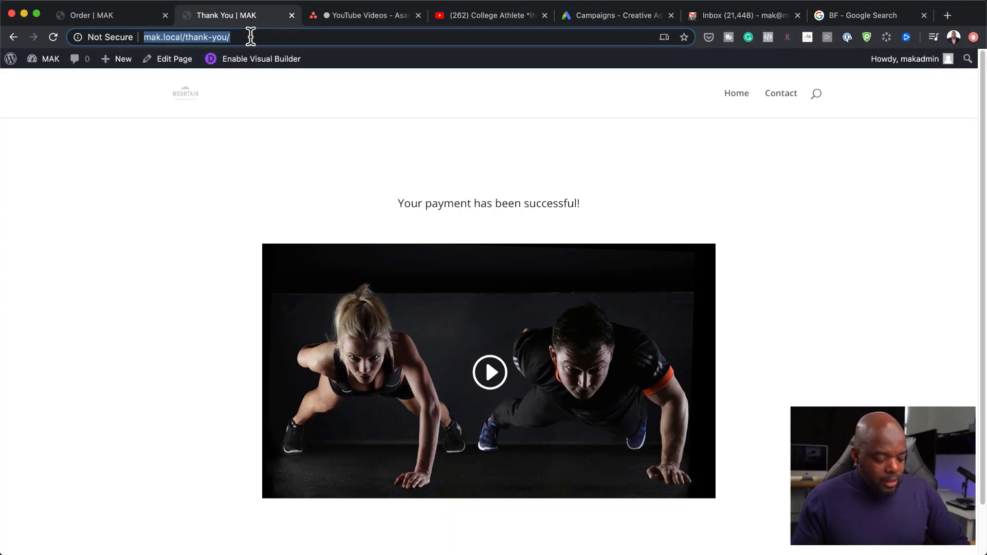
- Go from the Order page to the WordPress dashboard and open the list of all Fluent Forms
click(109, 15)
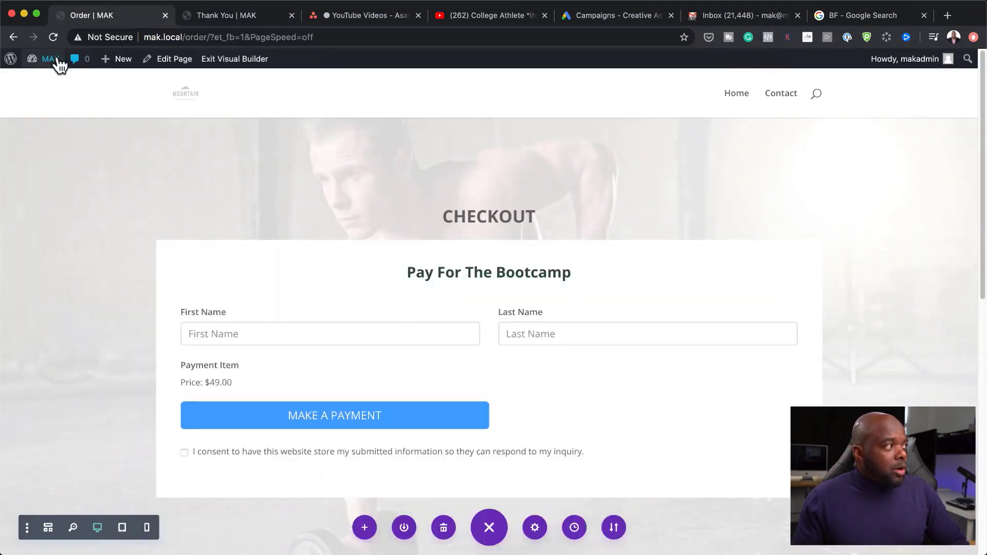
mouse_move(47, 61)
click(46, 85)
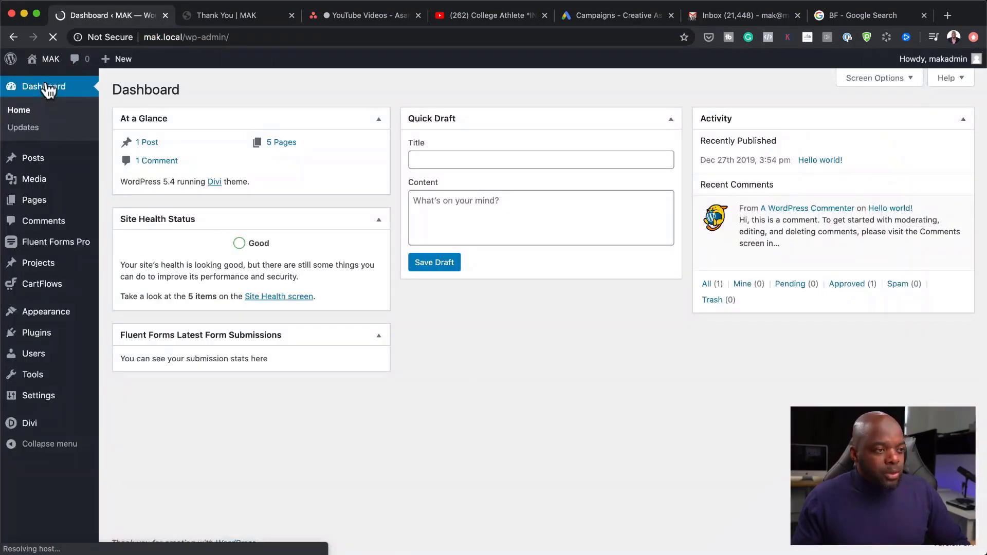
mouse_move(67, 336)
mouse_move(62, 252)
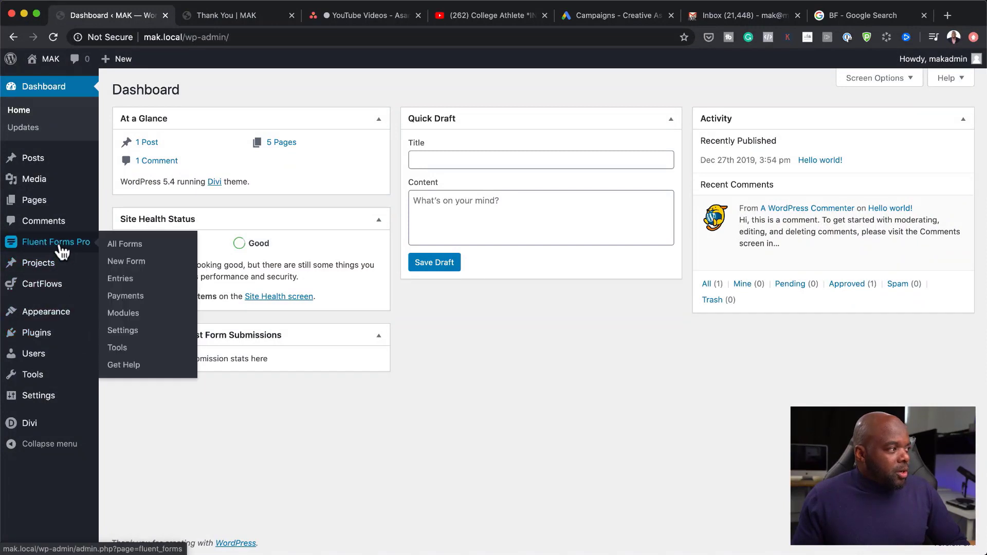
click(118, 246)
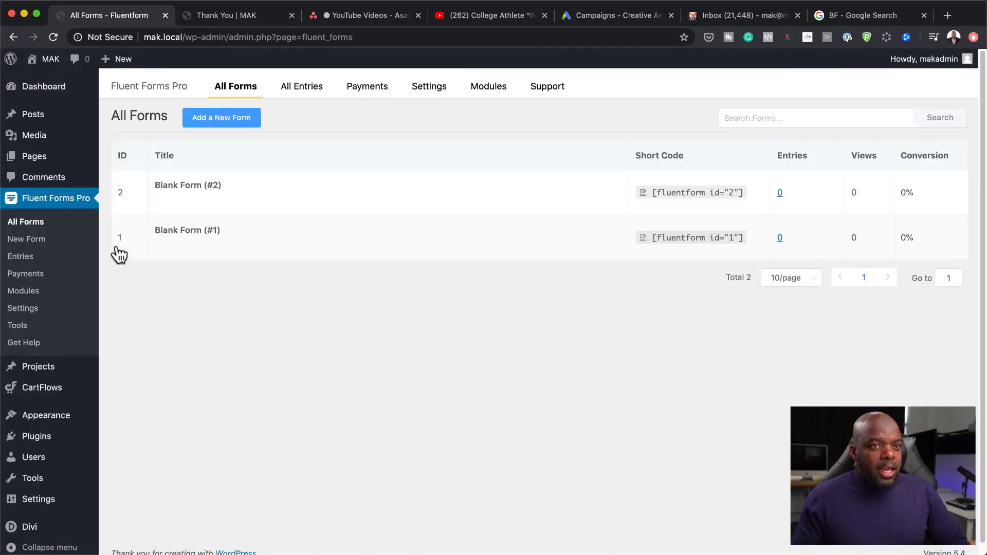
- Preview Blank Form (#2), close the preview, and open that form's settings
mouse_move(161, 210)
click(266, 200)
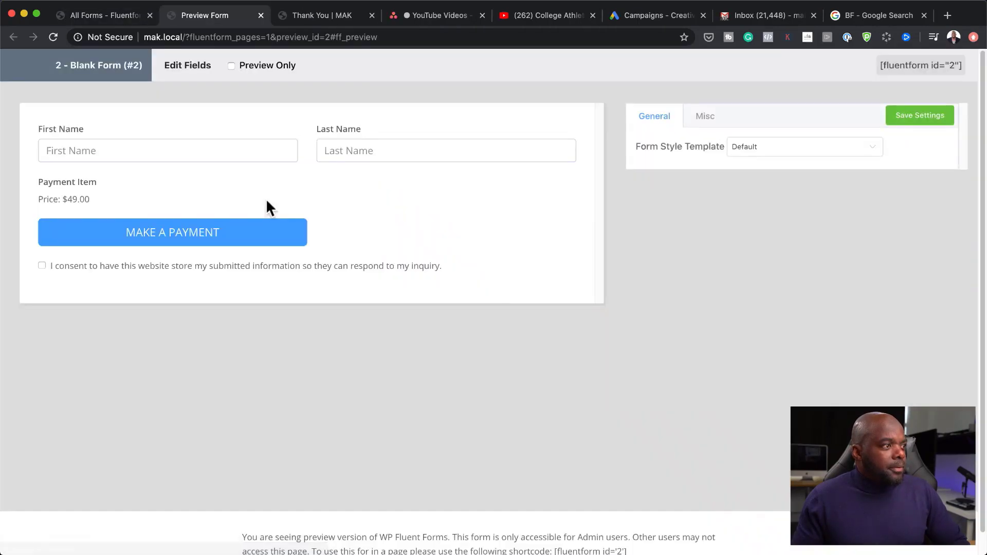
click(262, 14)
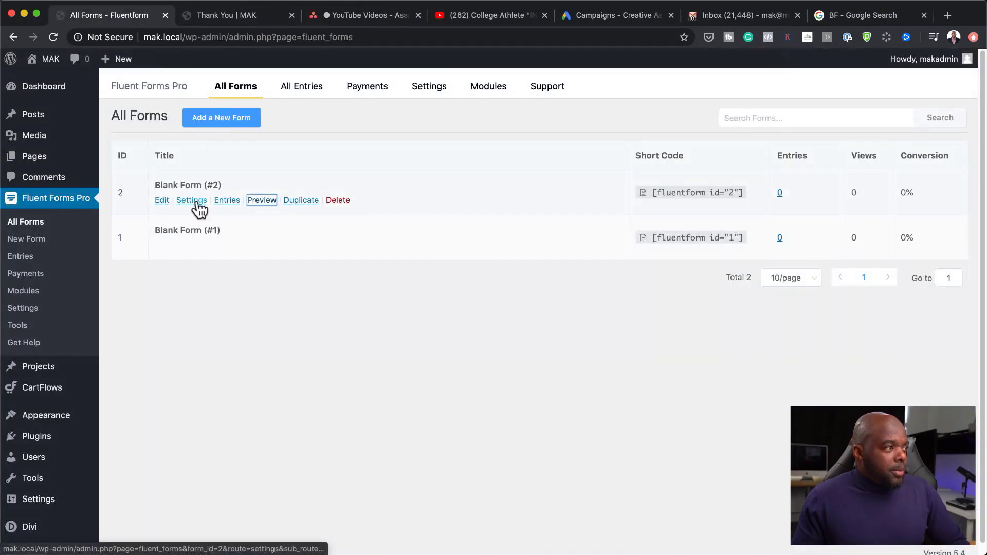
click(196, 203)
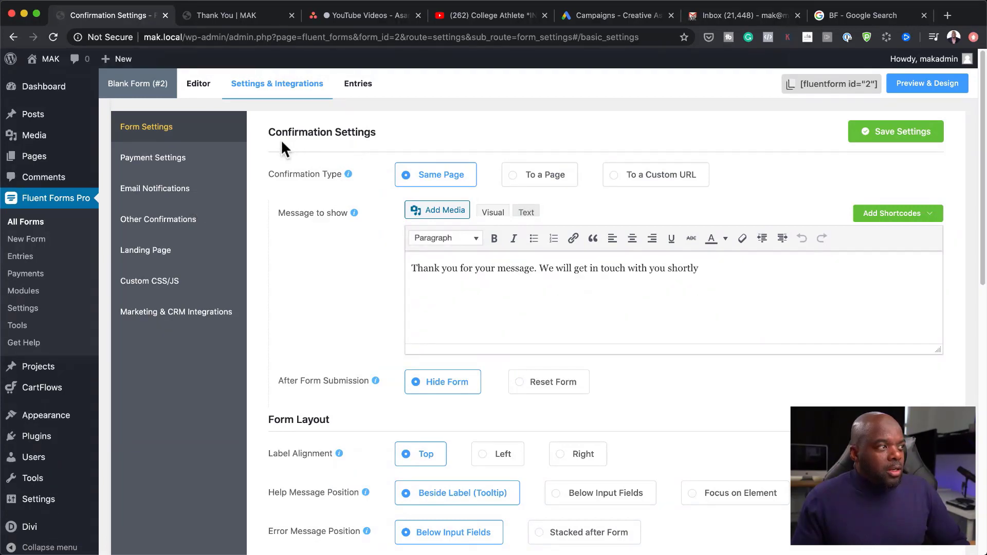
click(615, 177)
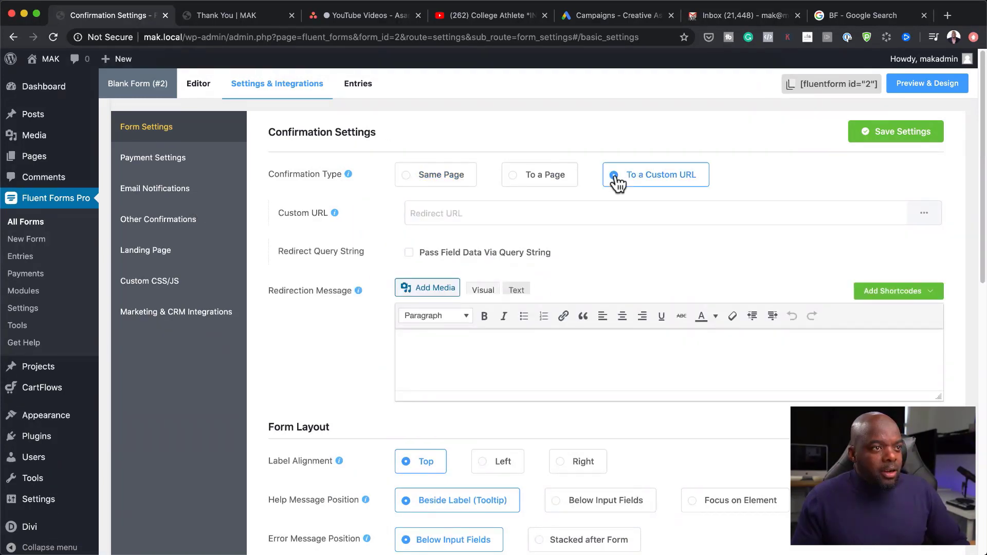
click(472, 212)
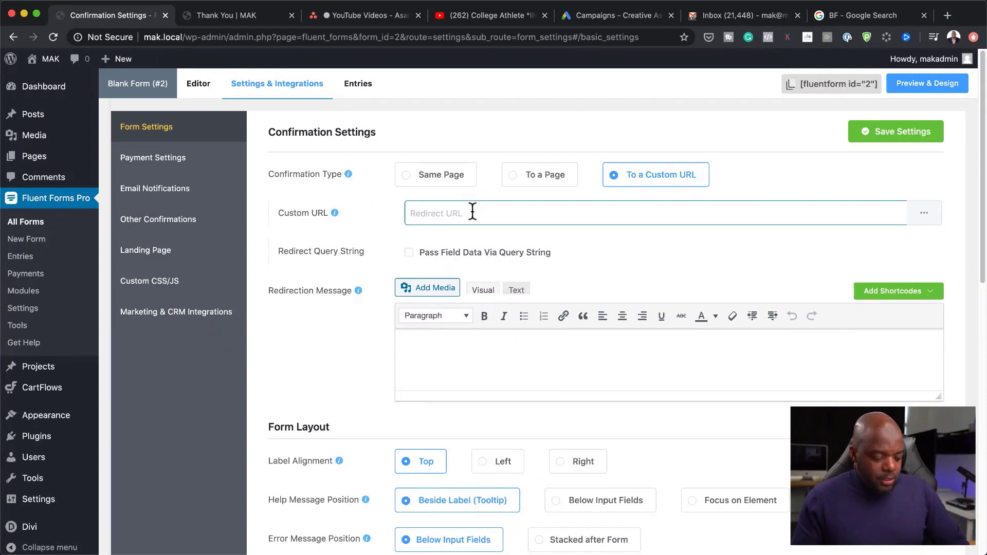
key(super+v)
key(BackSpace)
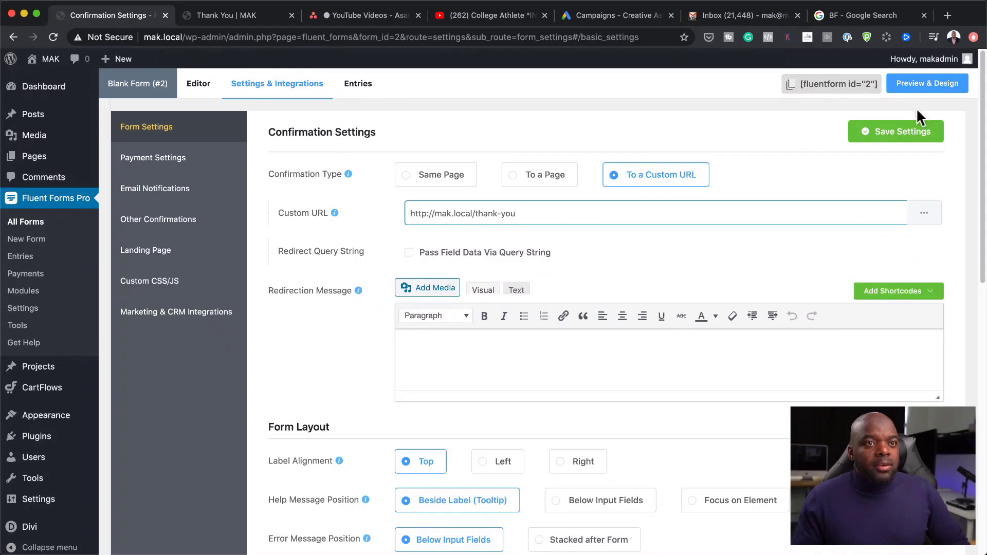
click(915, 134)
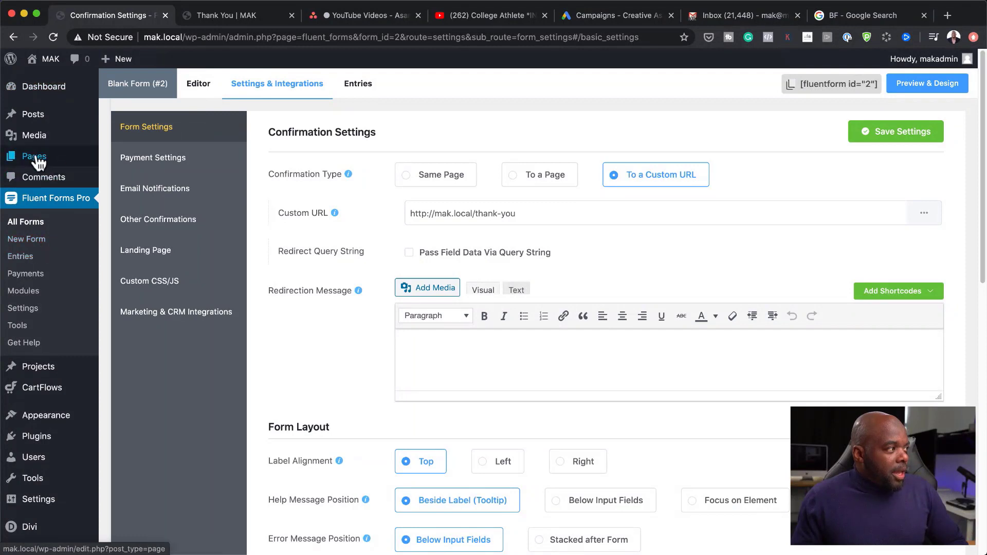
- Open the published Order page in a new tab from the pages list, copy its URL, and return to the list
click(114, 159)
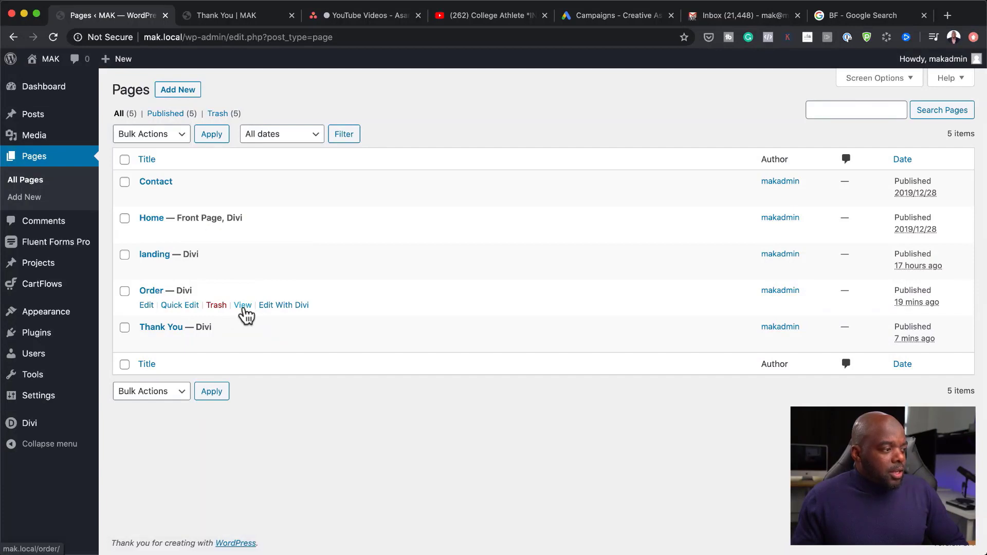
super+click(243, 305)
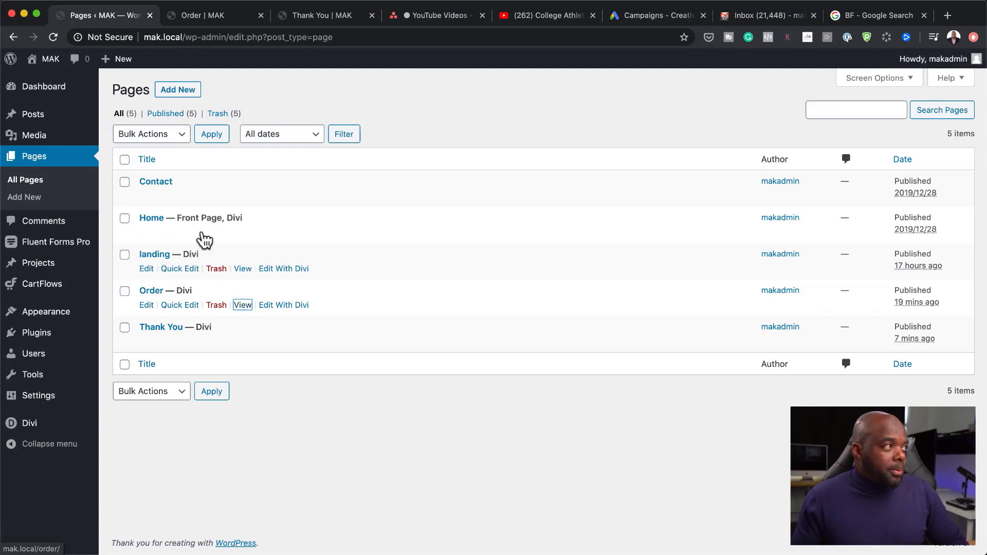
click(221, 18)
click(230, 37)
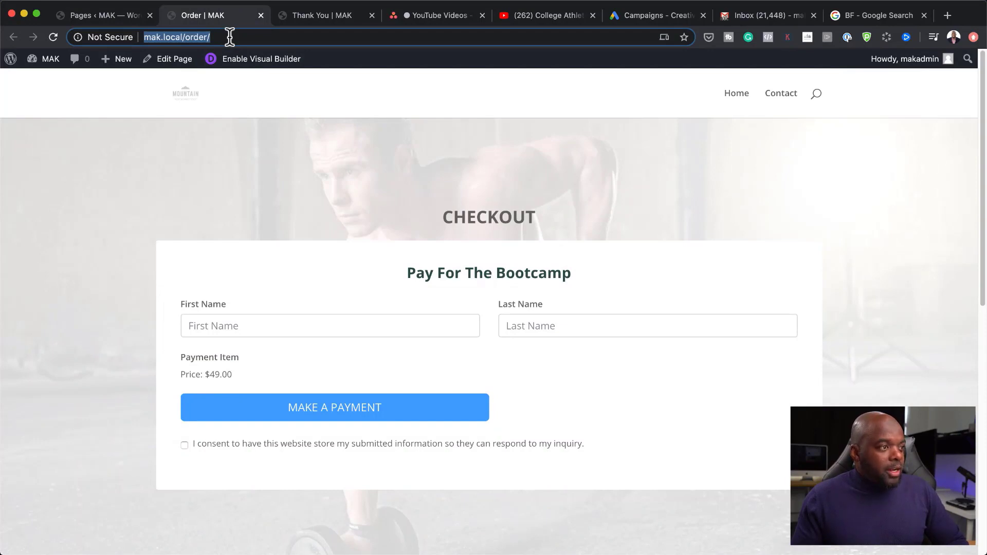
click(132, 22)
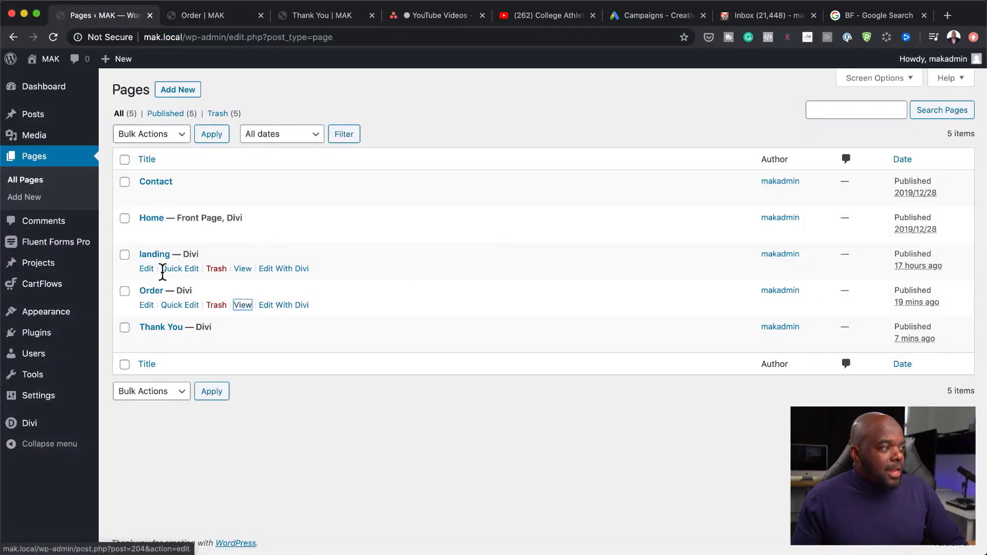
click(296, 269)
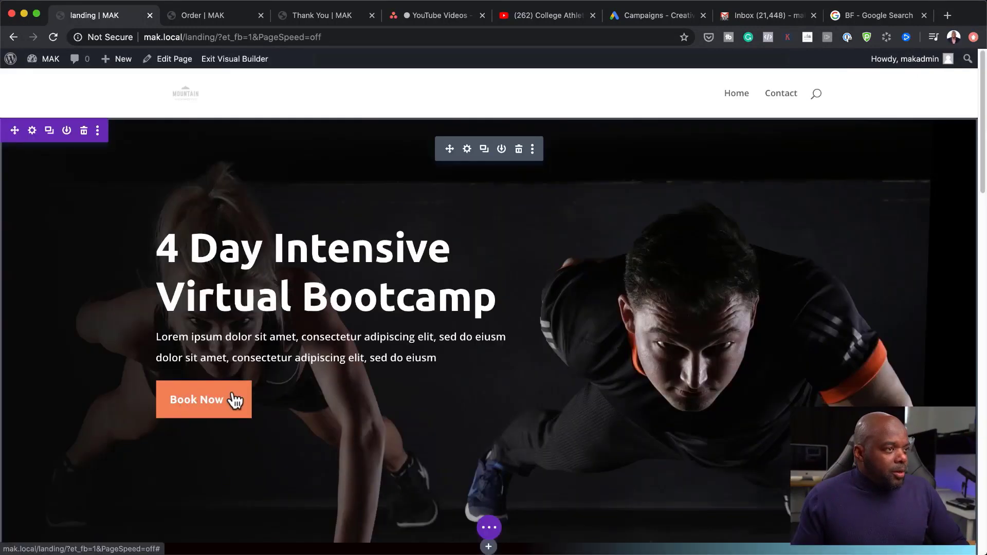
click(466, 149)
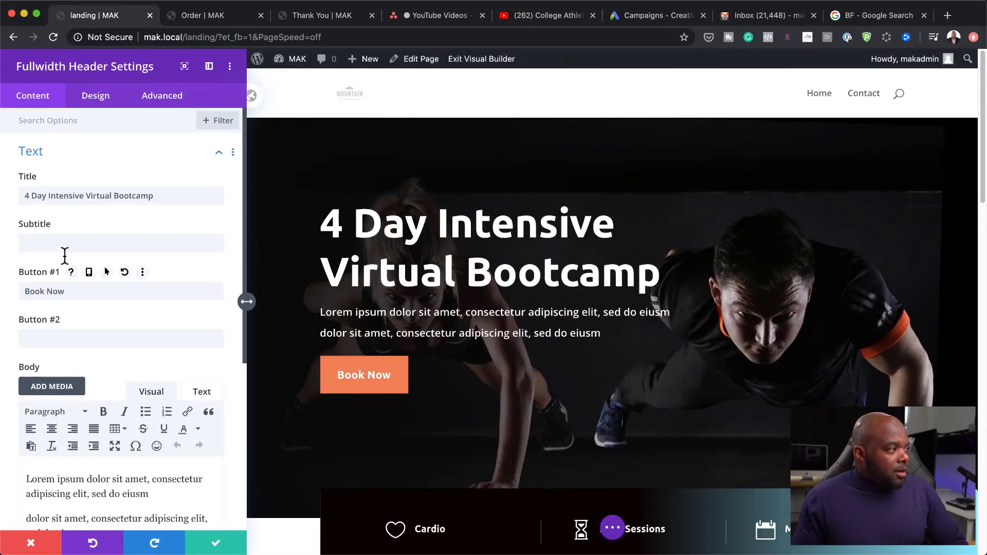
scroll(122, 362, down, 5)
scroll(122, 365, up, 4)
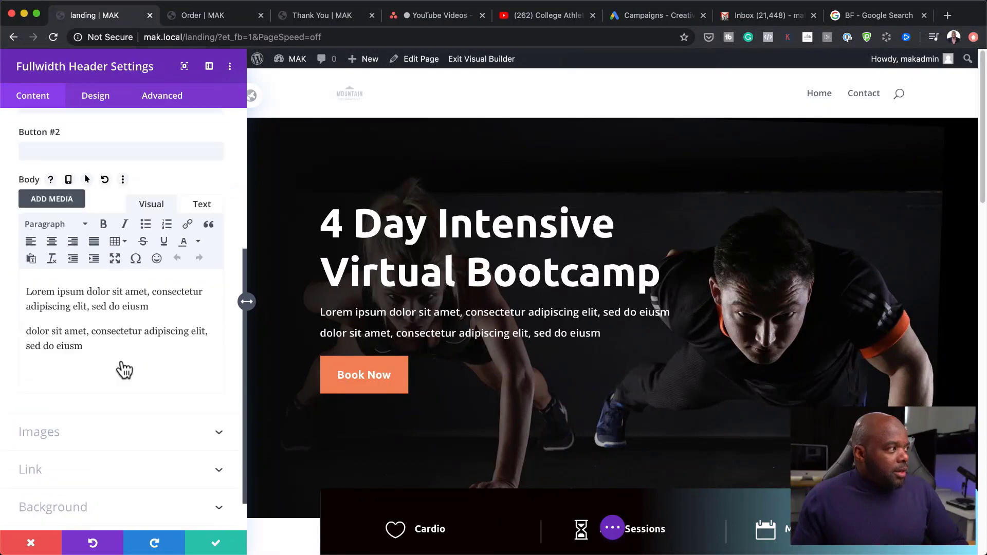
scroll(124, 368, down, 5)
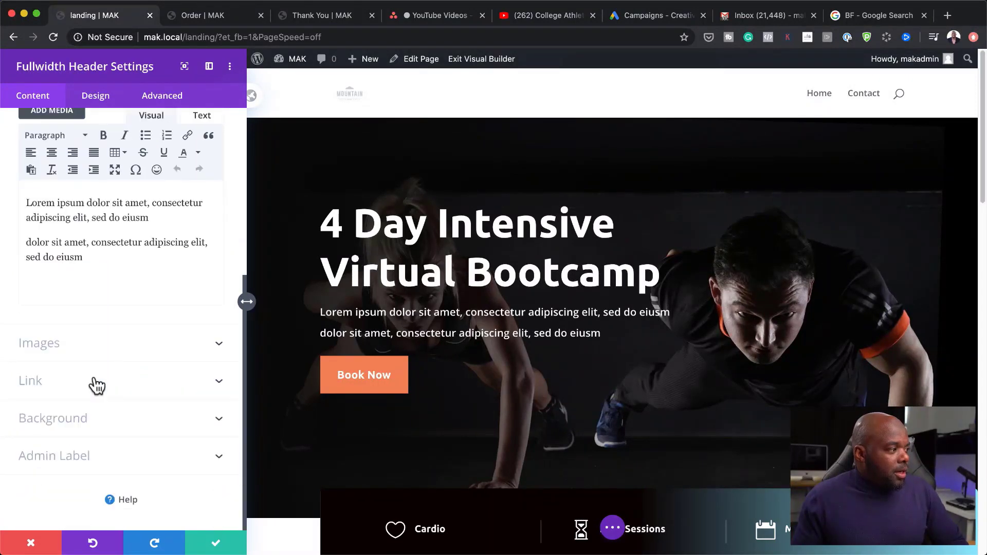
click(69, 390)
double_click(77, 228)
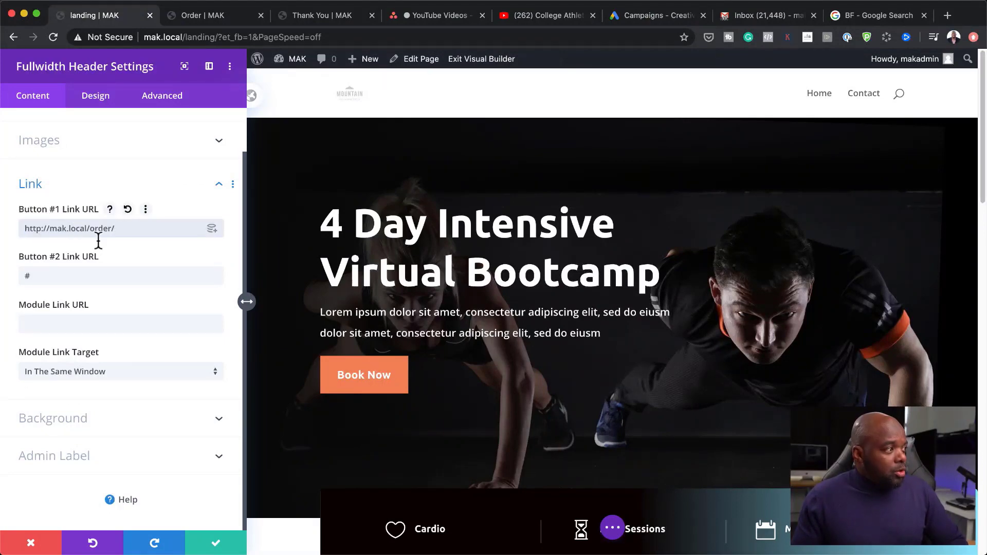
click(216, 544)
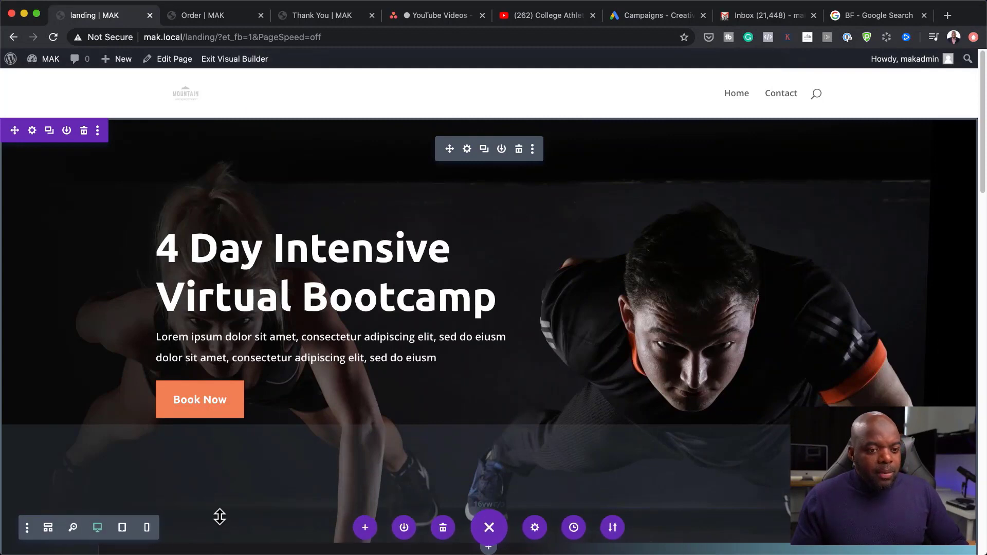
click(230, 59)
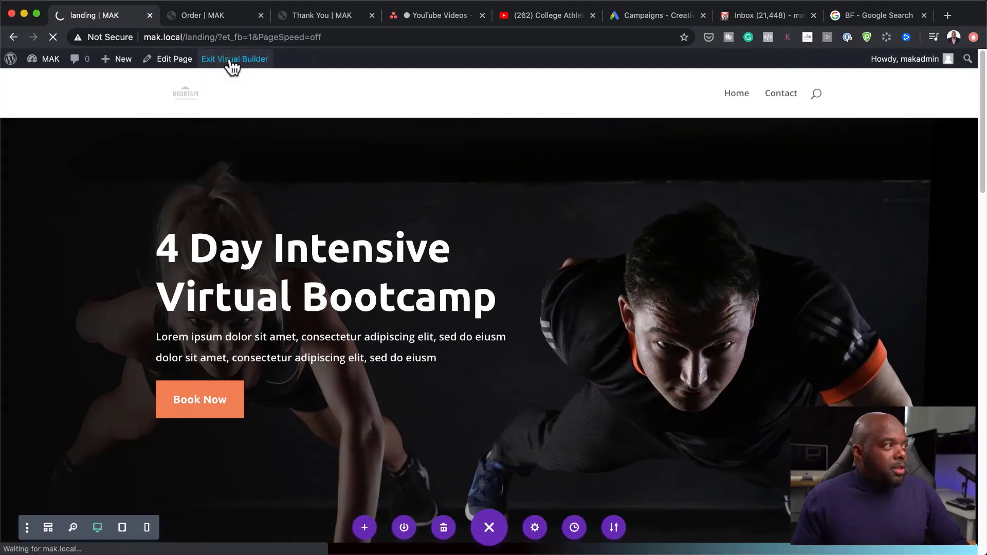
- Look over the published landing page and follow its Book Now button to the checkout
scroll(591, 346, down, 9)
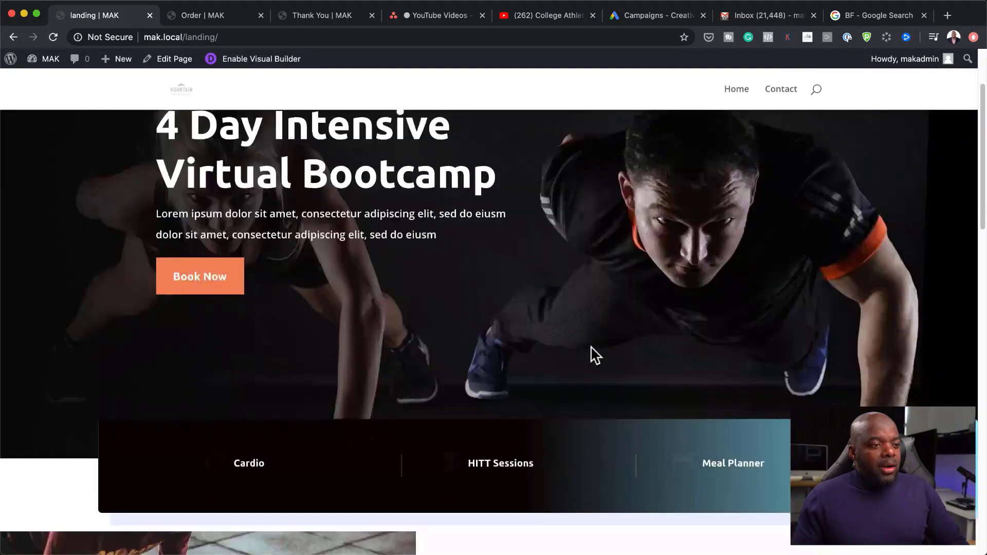
scroll(591, 348, down, 10)
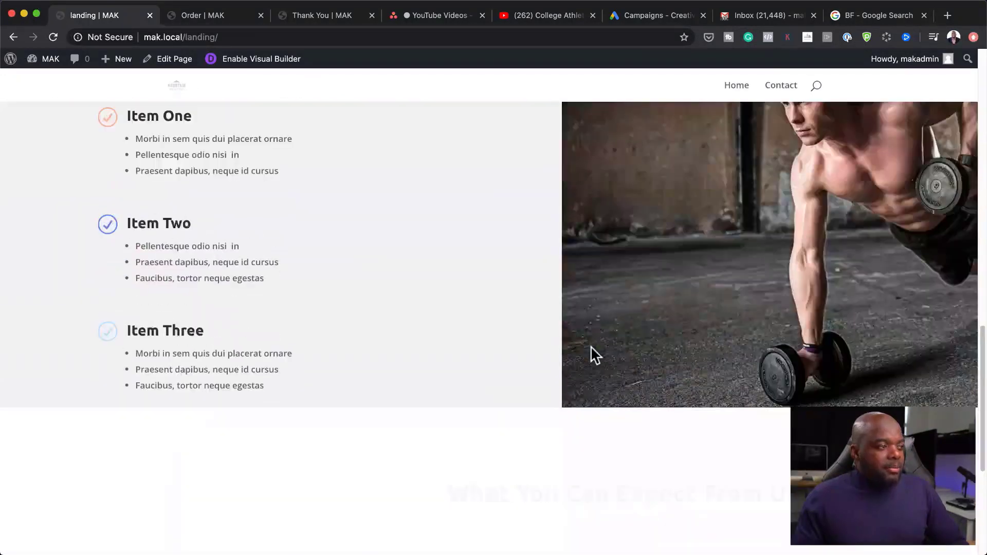
scroll(590, 354, up, 2)
key(Home)
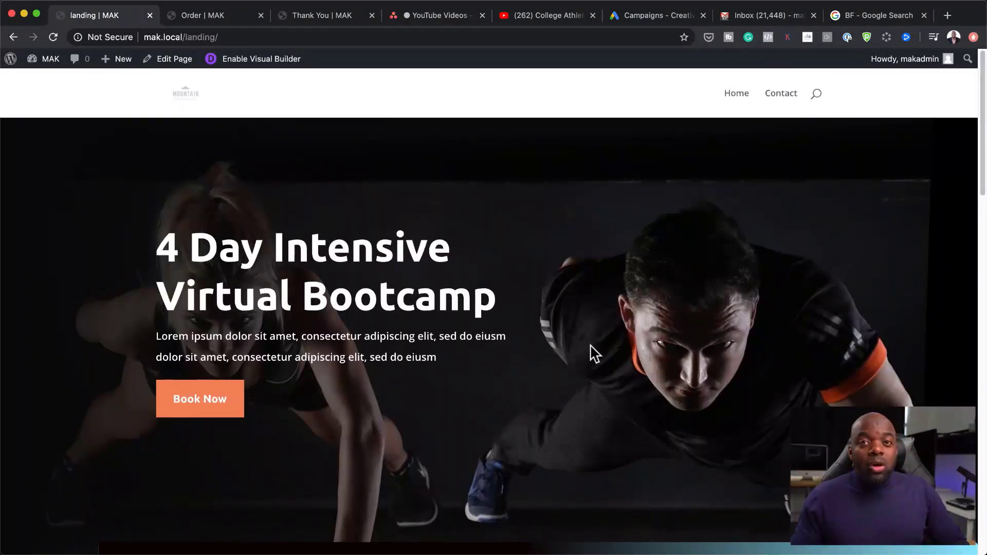
click(195, 406)
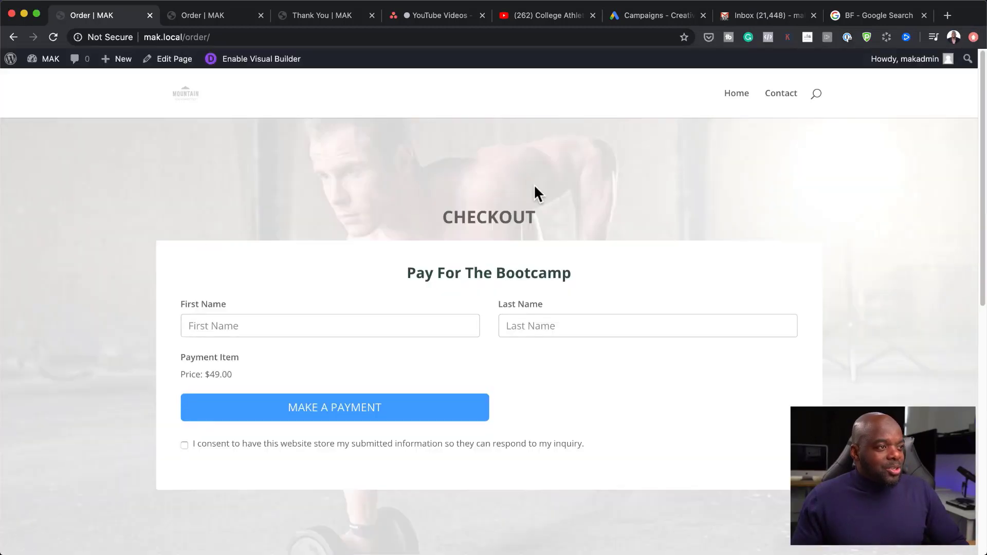
- Submit the bootcamp payment form with the suggested first and last names and consent given, and view the already open Thank You page
click(393, 328)
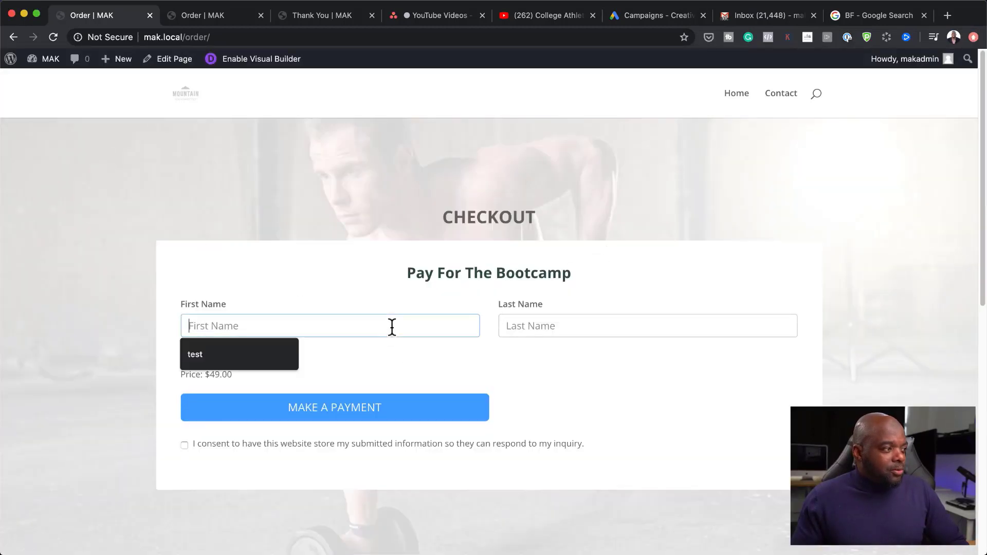
click(249, 357)
click(527, 325)
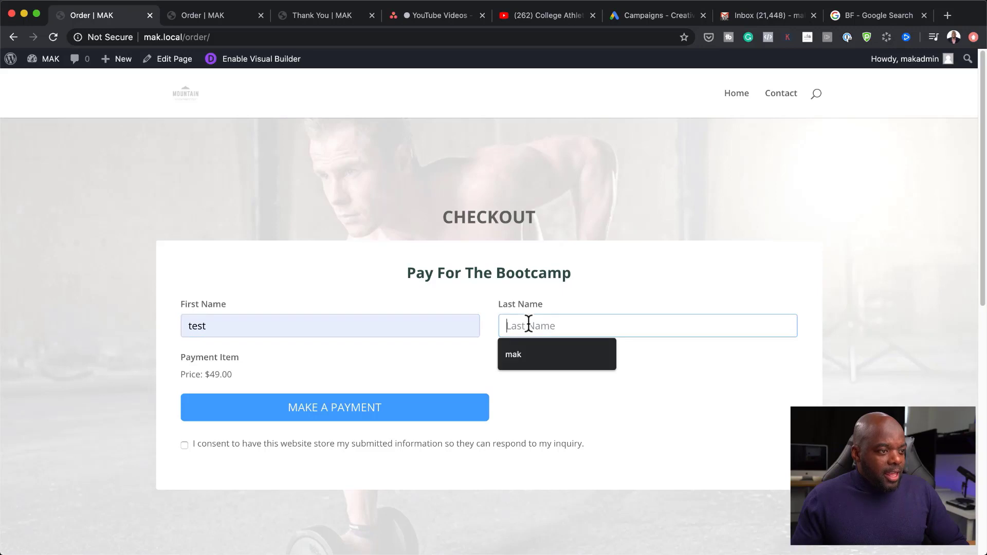
click(528, 346)
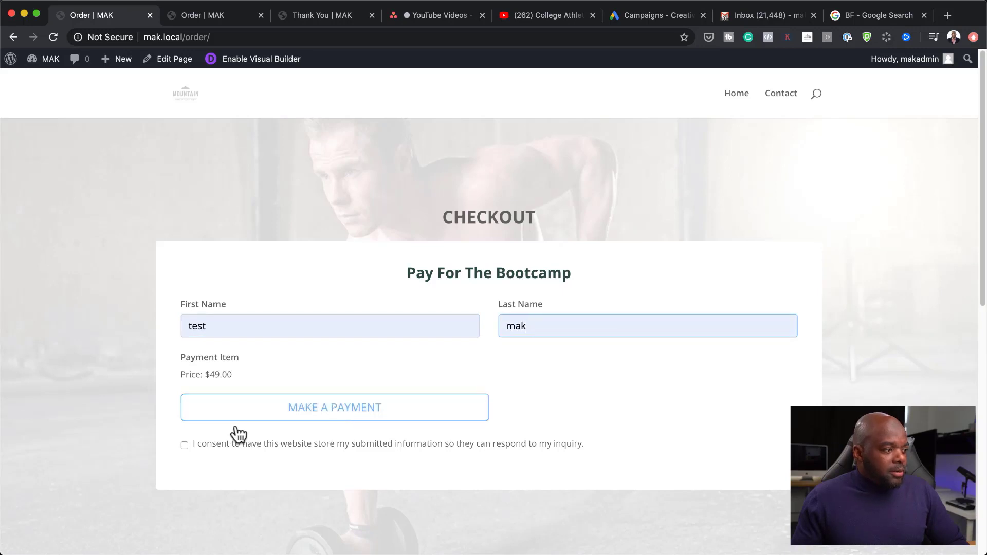
click(185, 445)
click(311, 414)
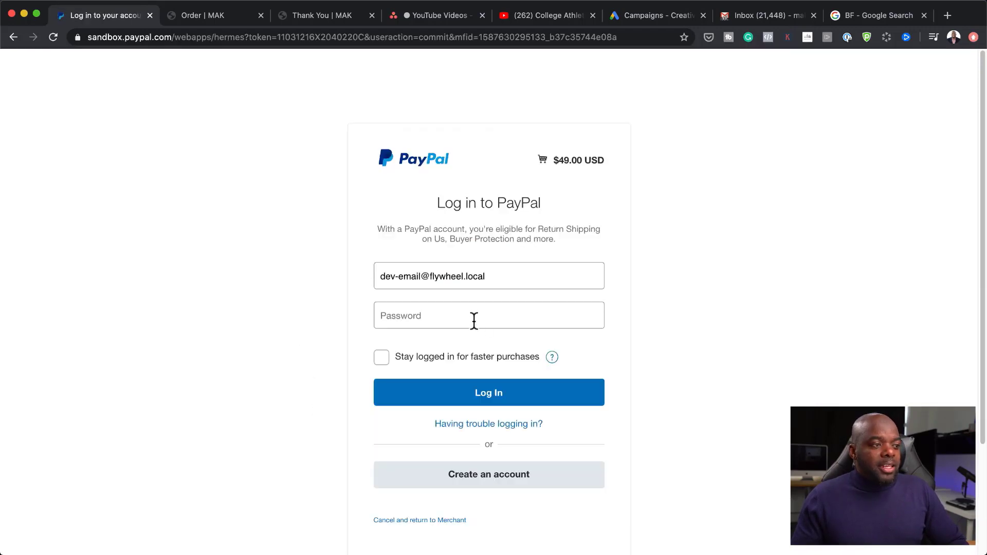
click(338, 20)
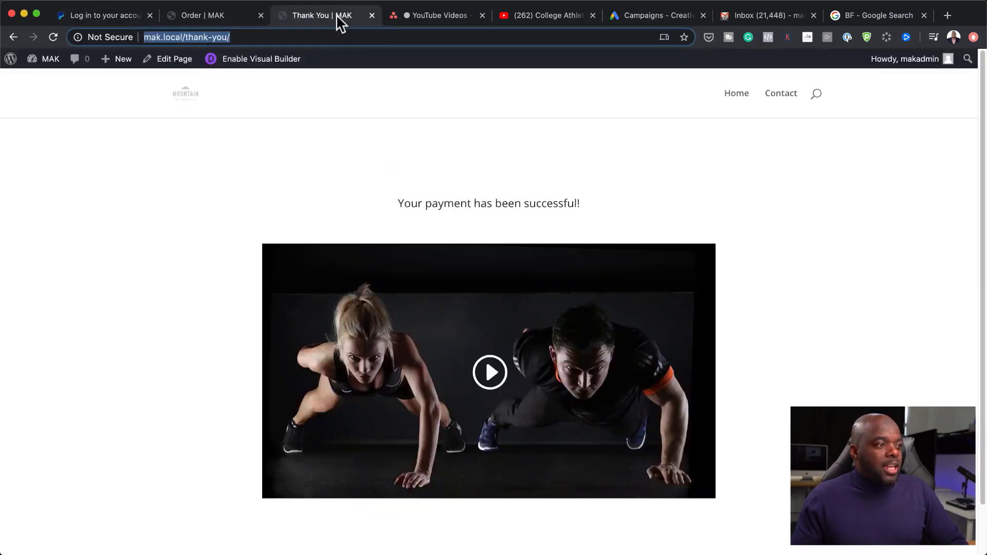